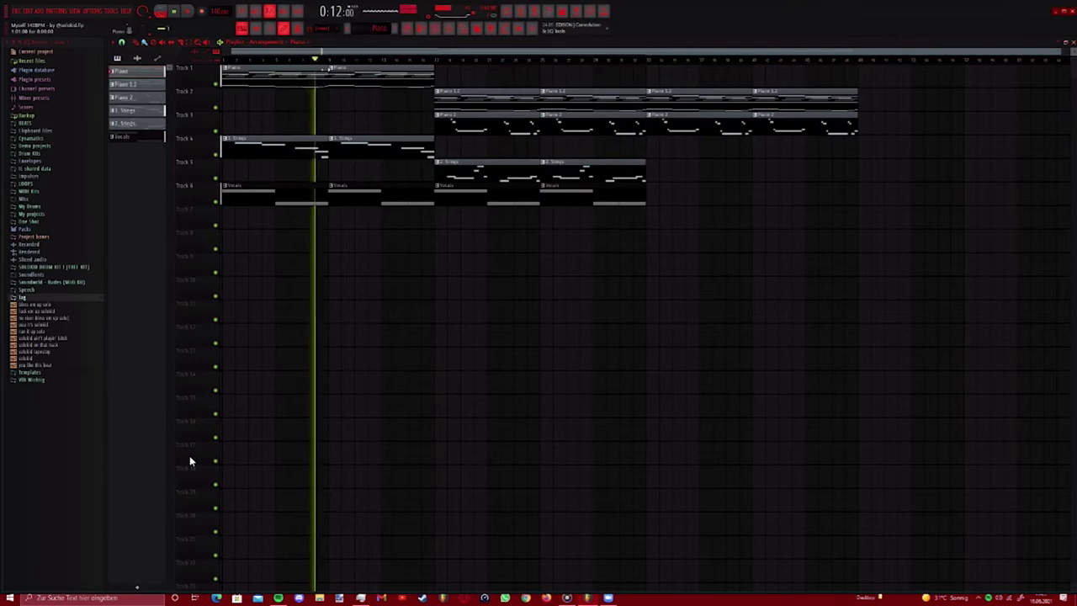
Stop the song playback and show the NOIRE Pure piano instrument of the first Kontakt channel
key(space)
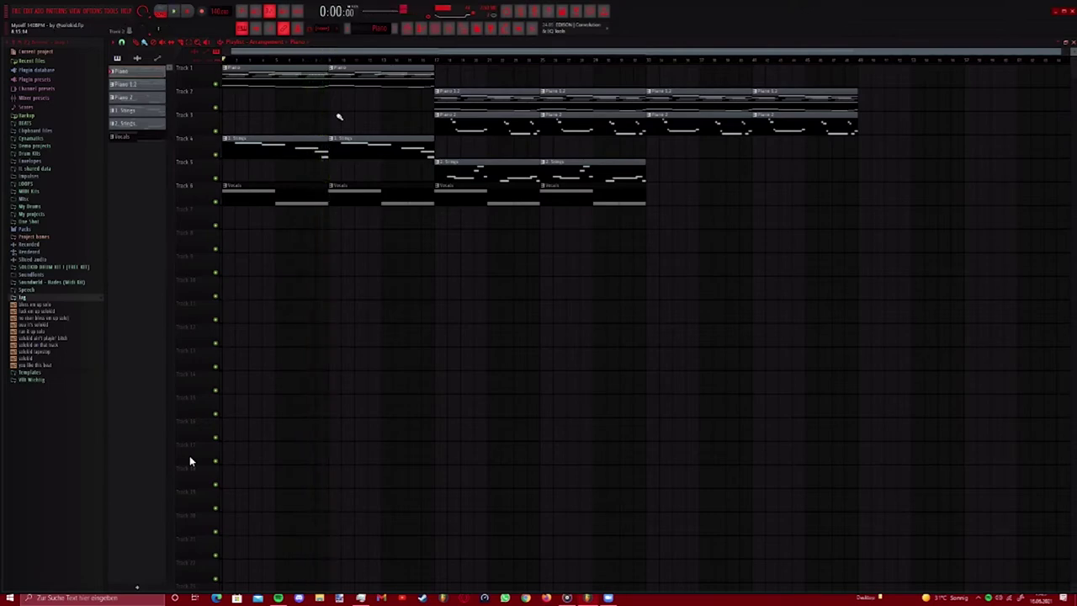
key(F6)
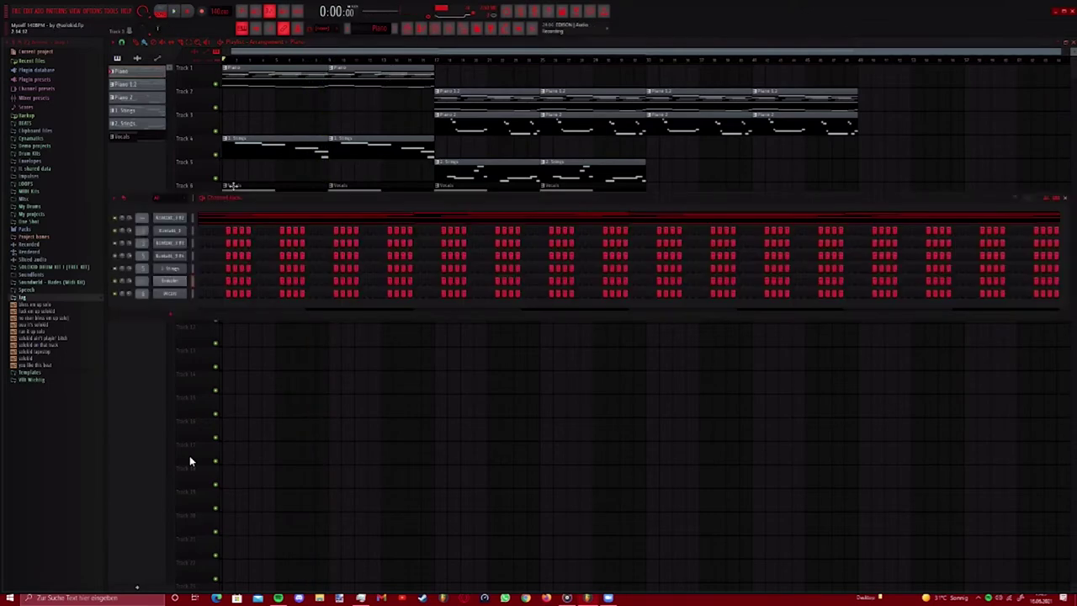
click(179, 218)
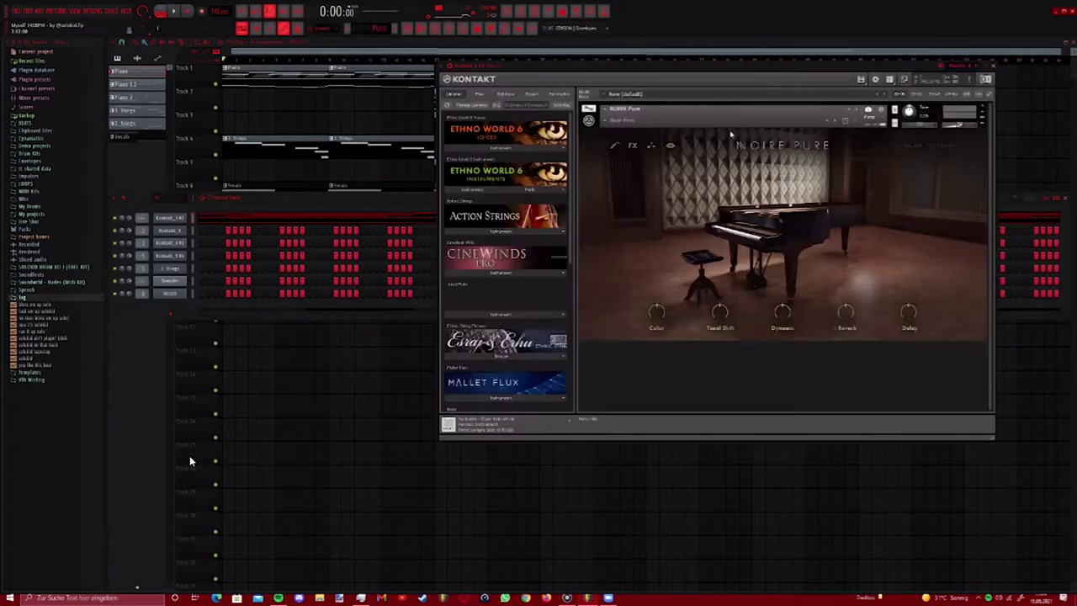
drag(691, 65, 747, 80)
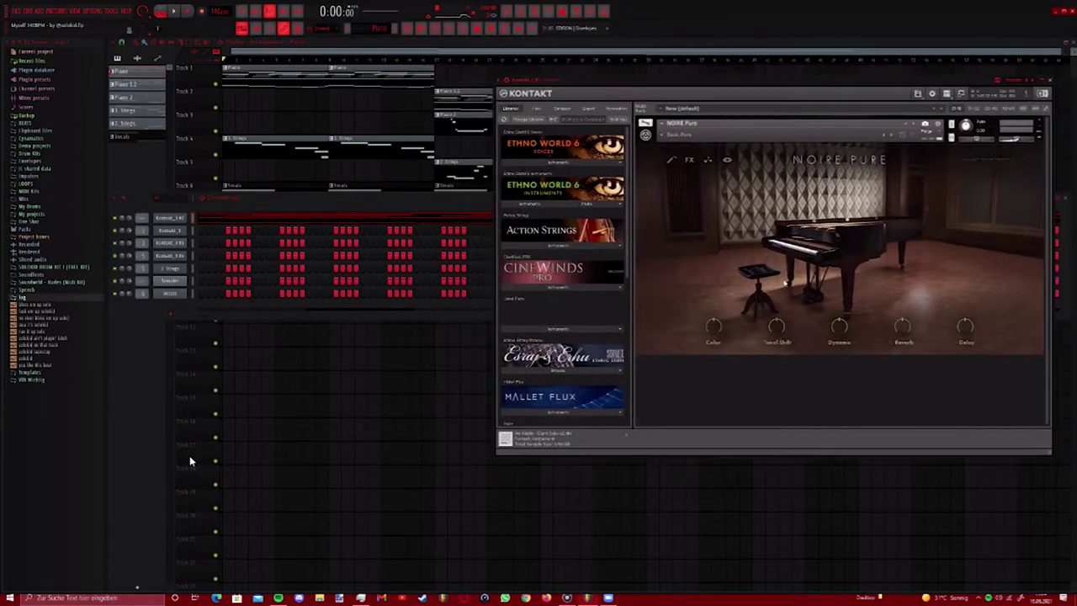
Open the first Kontakt channel's notes in the piano roll and examine the low bass line
click(372, 219)
scroll(312, 295, down, 4)
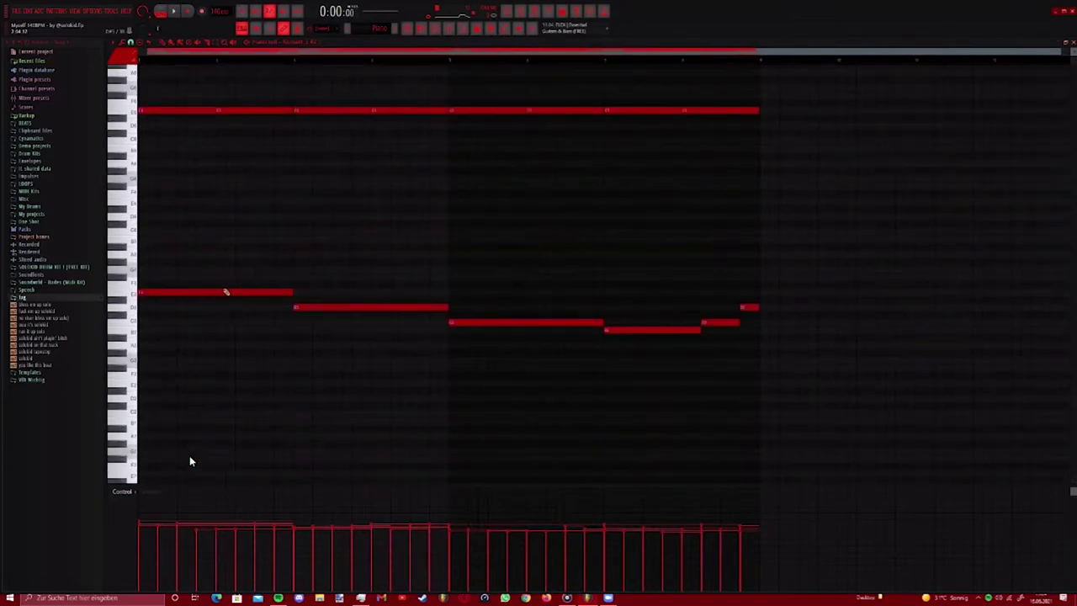
scroll(226, 292, down, 1)
drag(201, 250, 841, 342)
ctrl+click(723, 365)
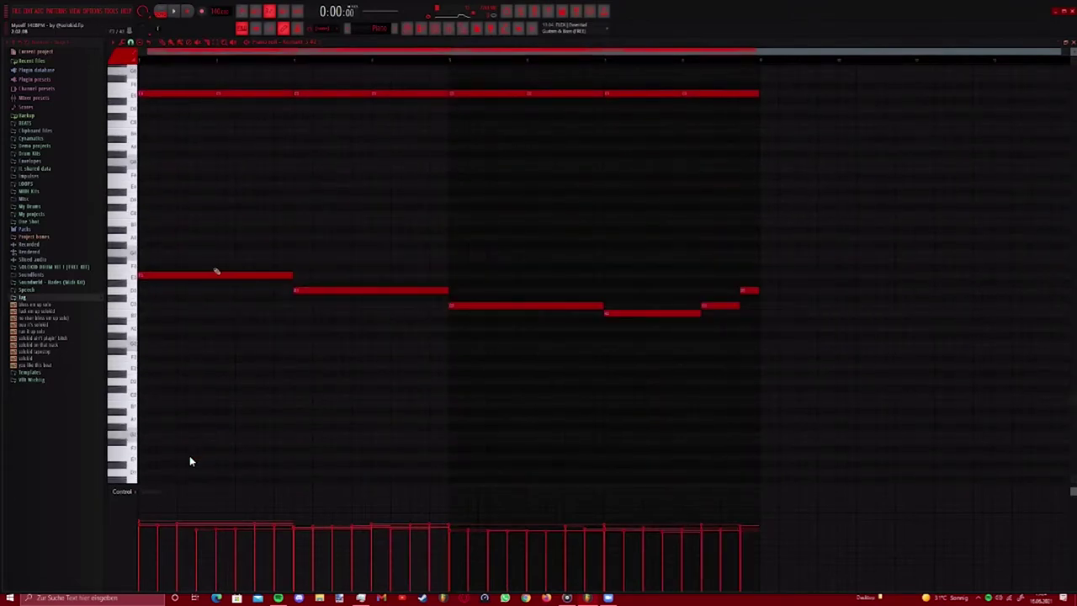
Audition the bass line notes one after another across the piano pattern
click(217, 274)
click(360, 291)
click(483, 306)
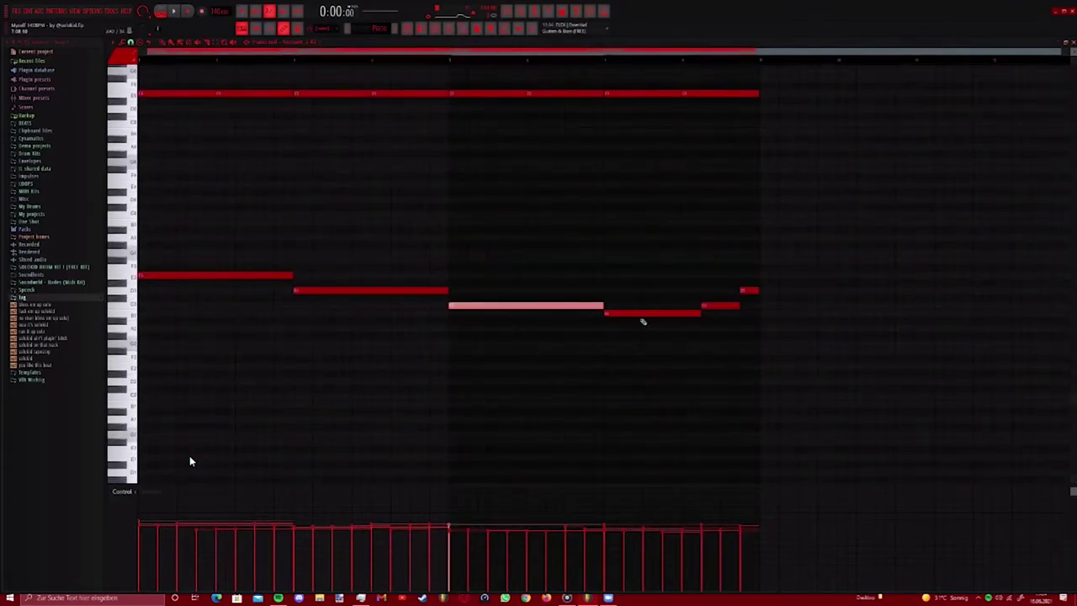
click(643, 314)
click(721, 339)
scroll(519, 344, up, 8)
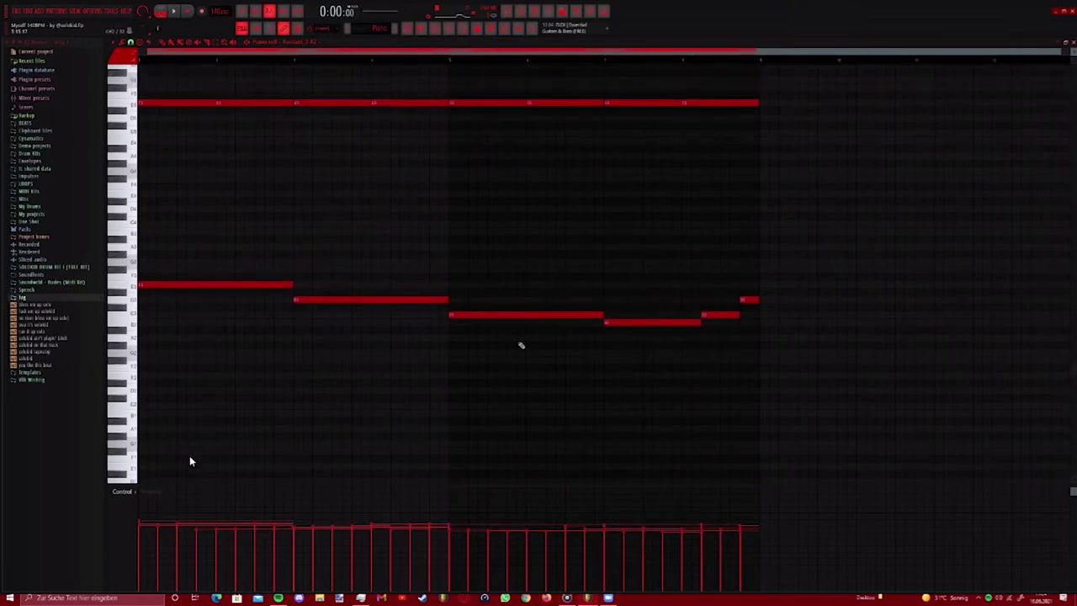
Examine the row of repeated notes on one pitch between the bass line and the upper notes
scroll(428, 361, down, 2)
drag(149, 255, 863, 196)
ctrl+click(209, 321)
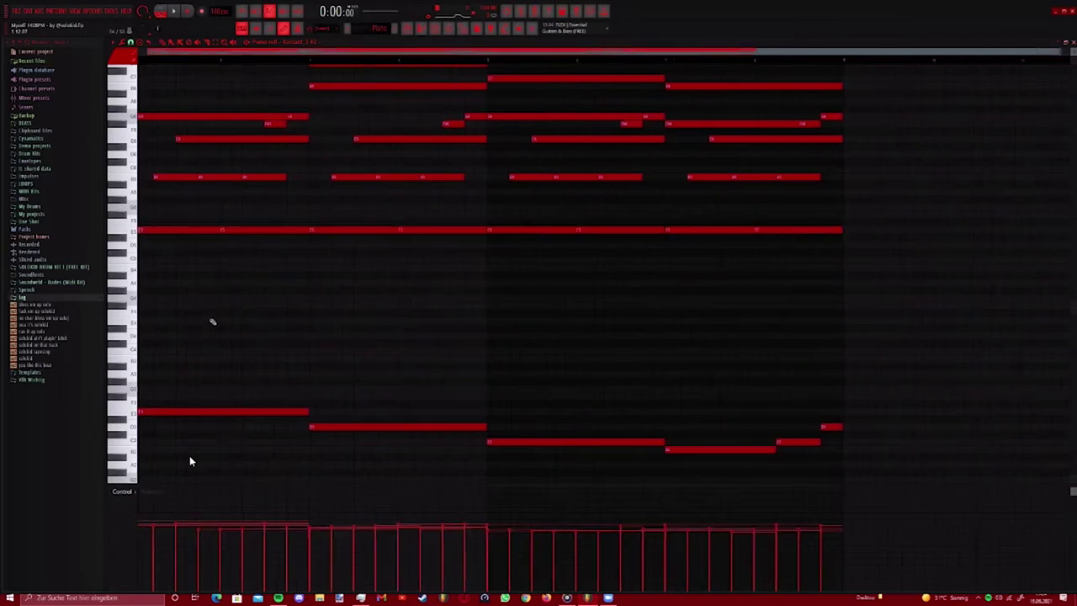
drag(182, 257, 913, 242)
scroll(194, 145, up, 3)
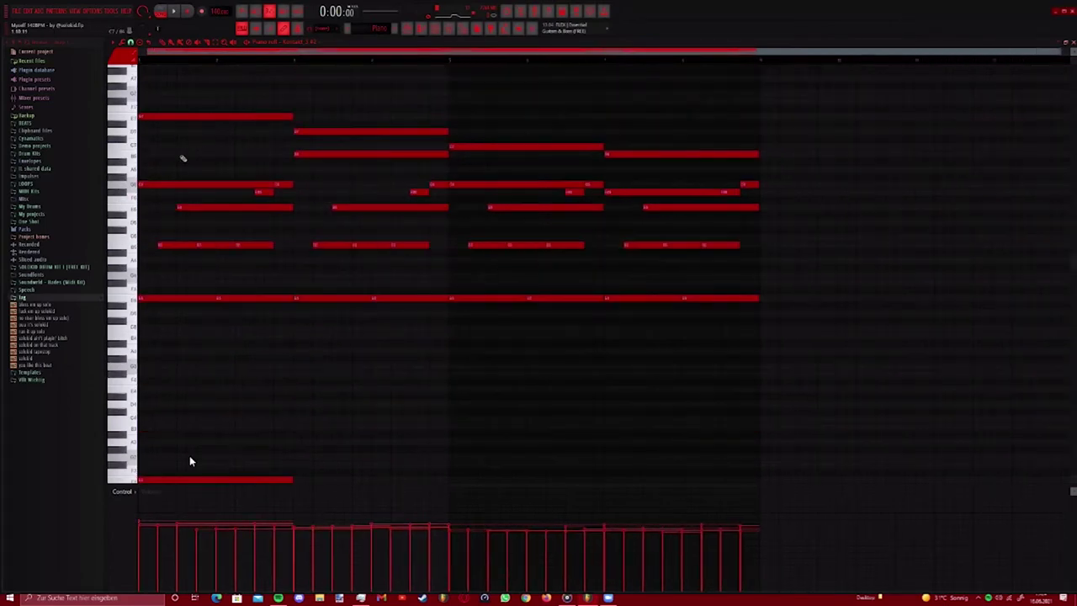
Trace how the short repeated notes alternate with the notes above and below them in the first two bars
drag(165, 269, 274, 219)
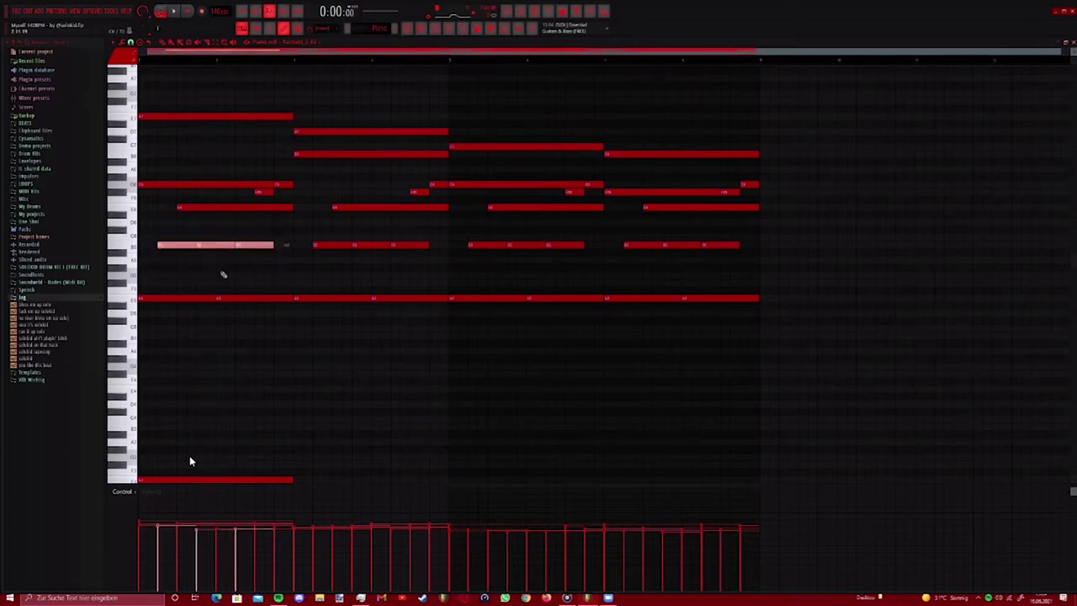
ctrl+click(189, 267)
drag(168, 264, 172, 230)
drag(145, 318, 150, 296)
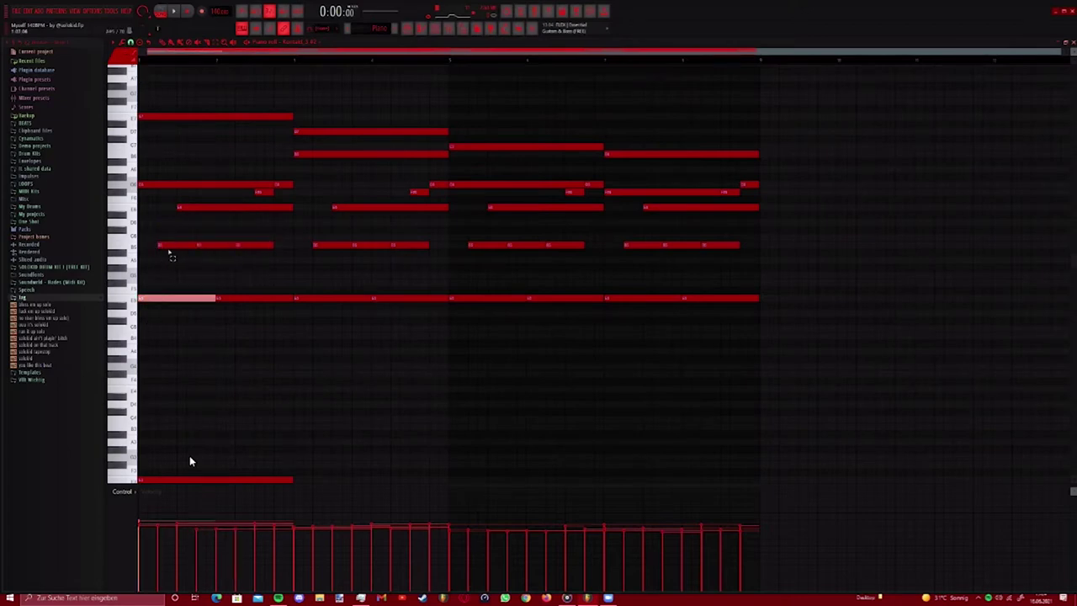
drag(168, 253, 172, 241)
drag(204, 223, 210, 206)
drag(208, 264, 226, 234)
drag(245, 258, 256, 245)
ctrl+click(258, 279)
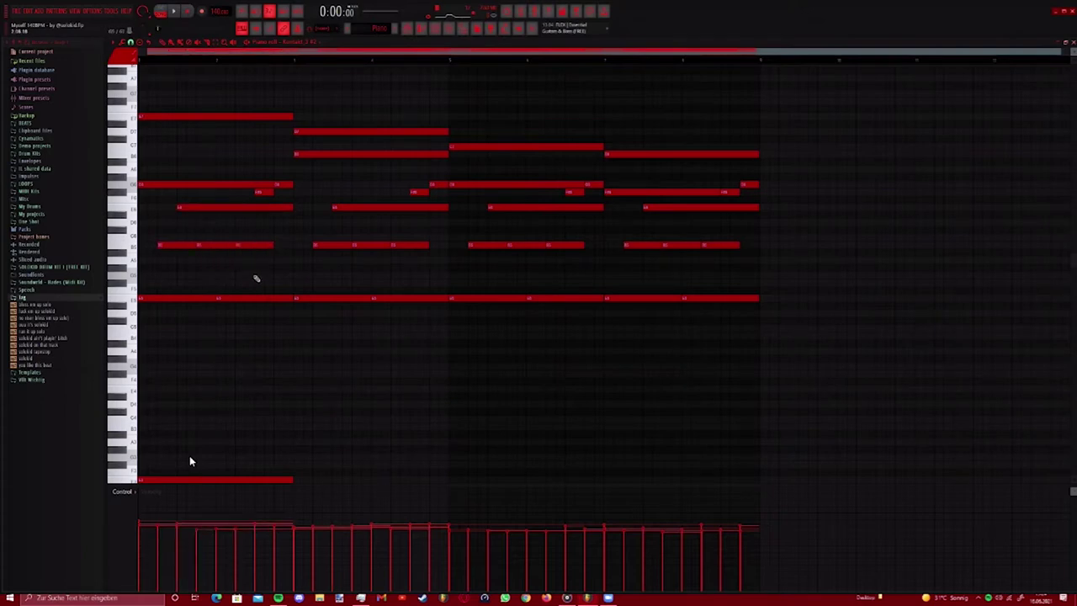
Point out the two long upper notes over the first two bars and play the start of the piano pattern
drag(148, 205, 144, 139)
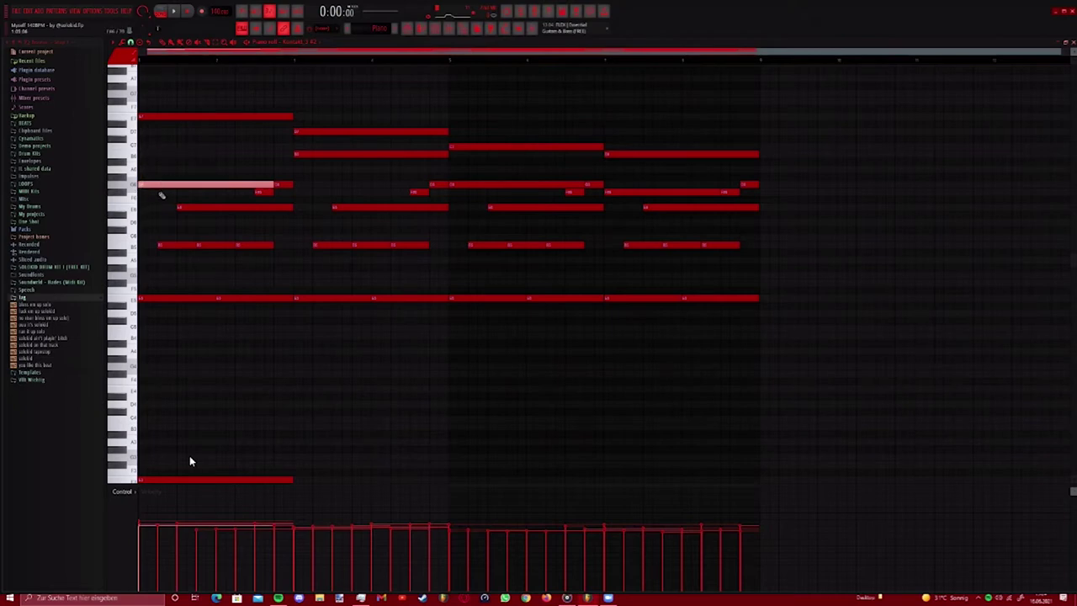
drag(170, 174, 188, 89)
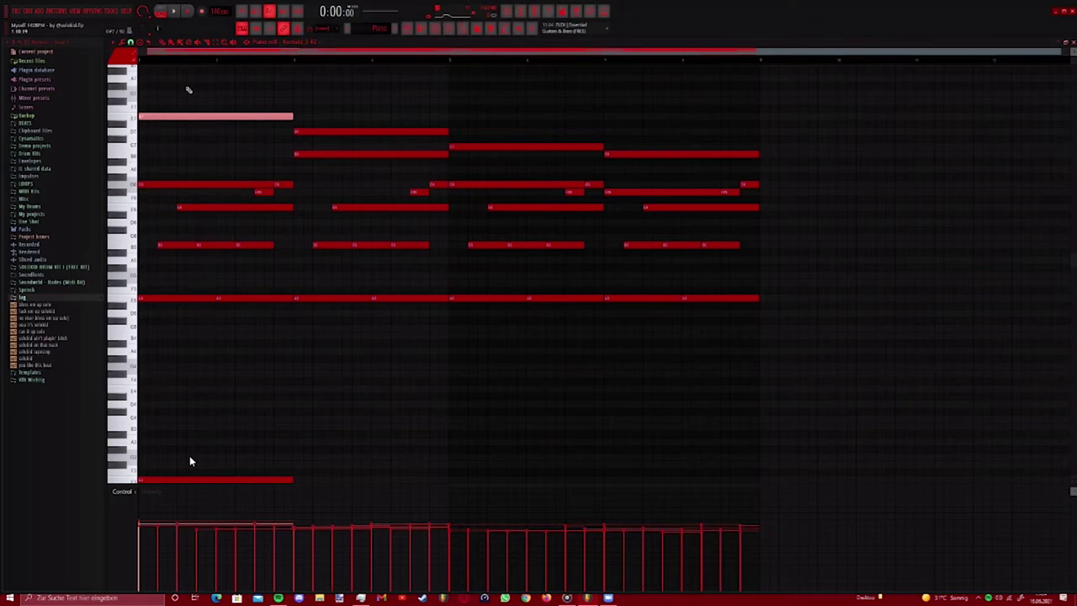
click(188, 89)
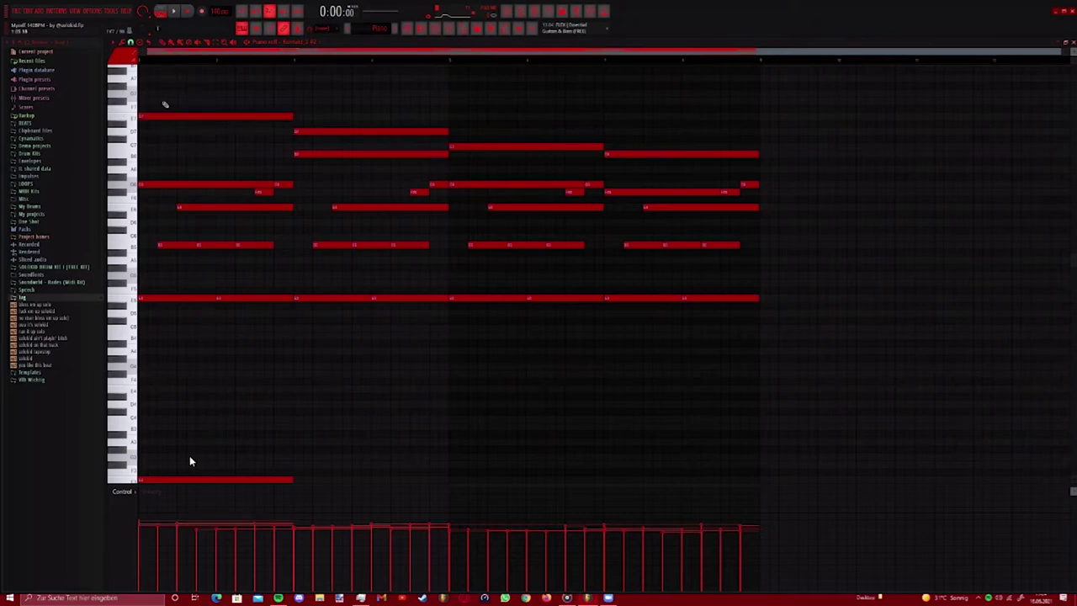
key(space)
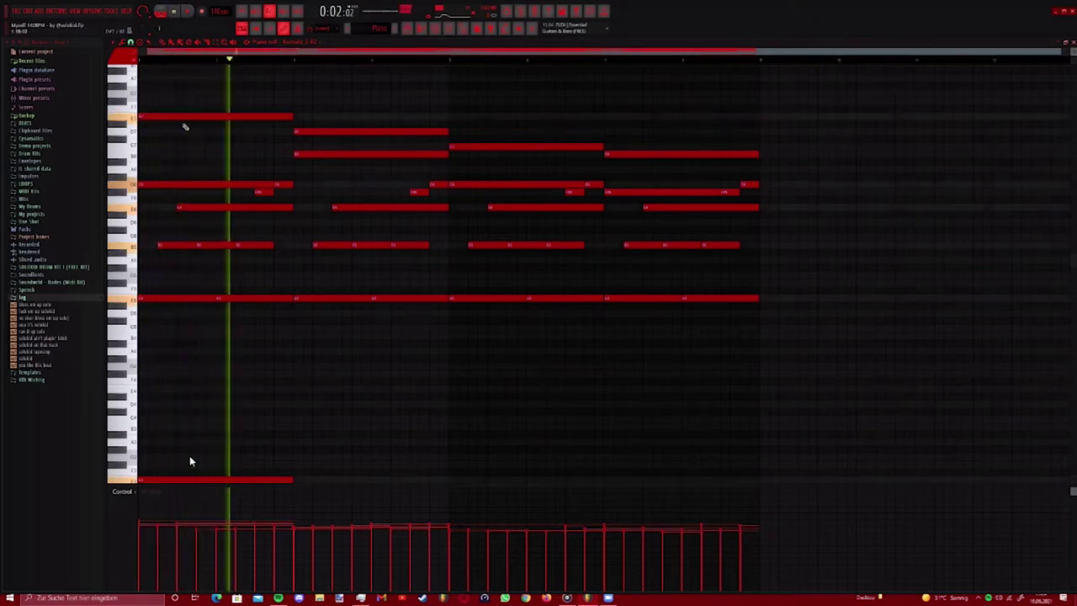
key(space)
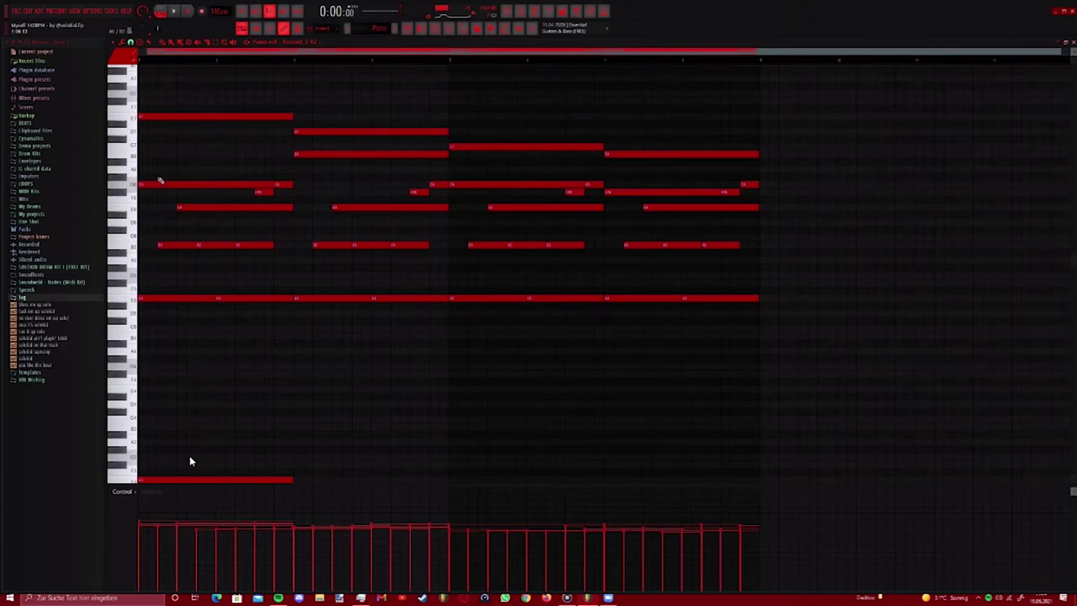
Try the piano pattern without the two long upper notes in the first two bars, and restore both notes
right_click(156, 184)
right_click(175, 117)
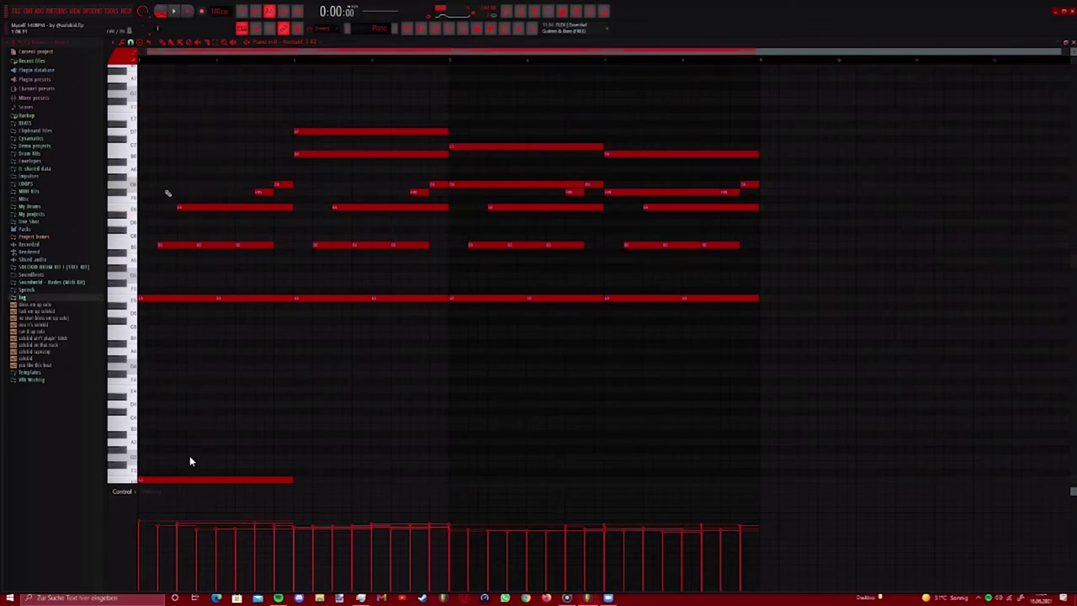
key(space)
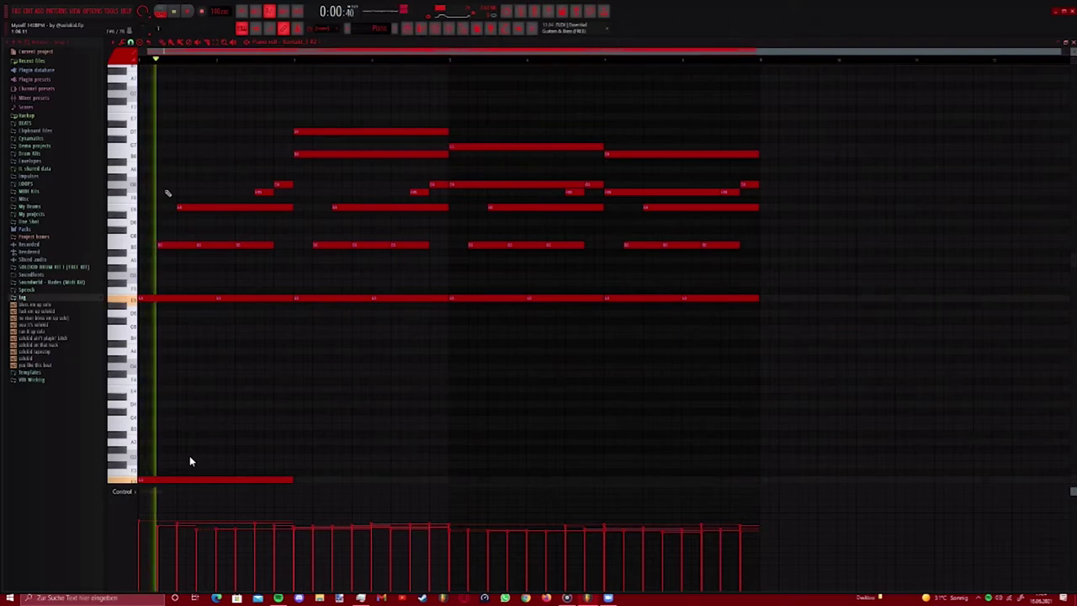
key(space)
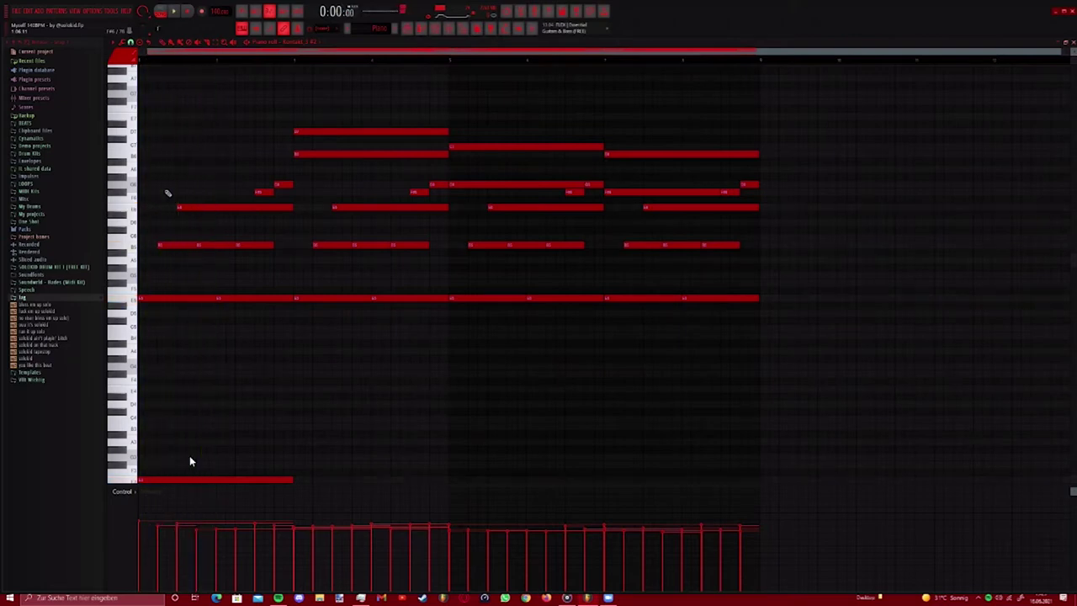
key(ctrl+z)
key(ctrl+z)
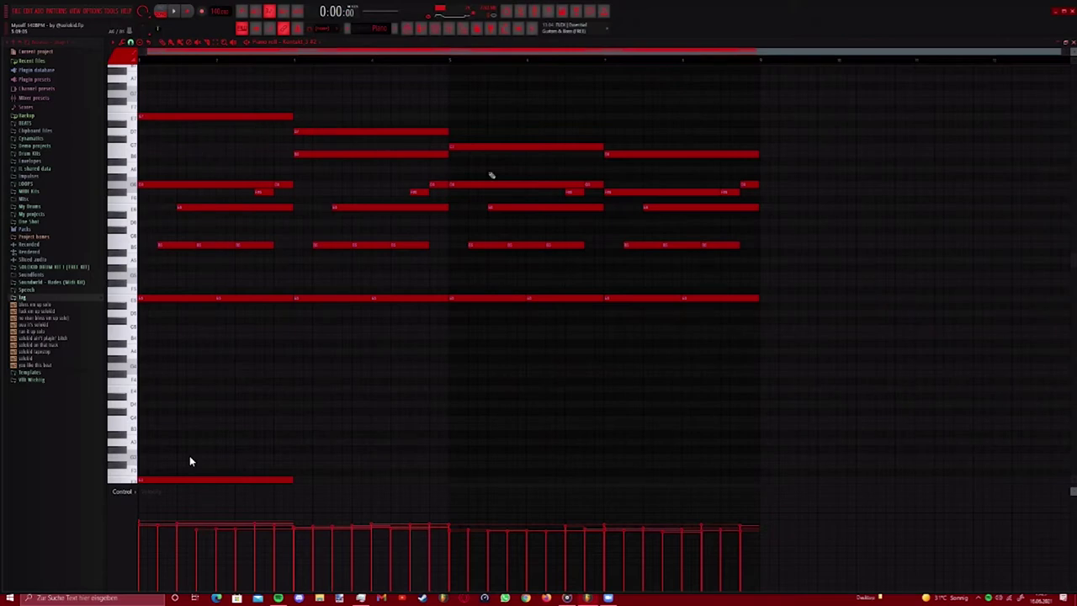
Compare the upper melody notes with the bass notes across the whole piano pattern
scroll(190, 461, down, 3)
scroll(190, 461, up, 4)
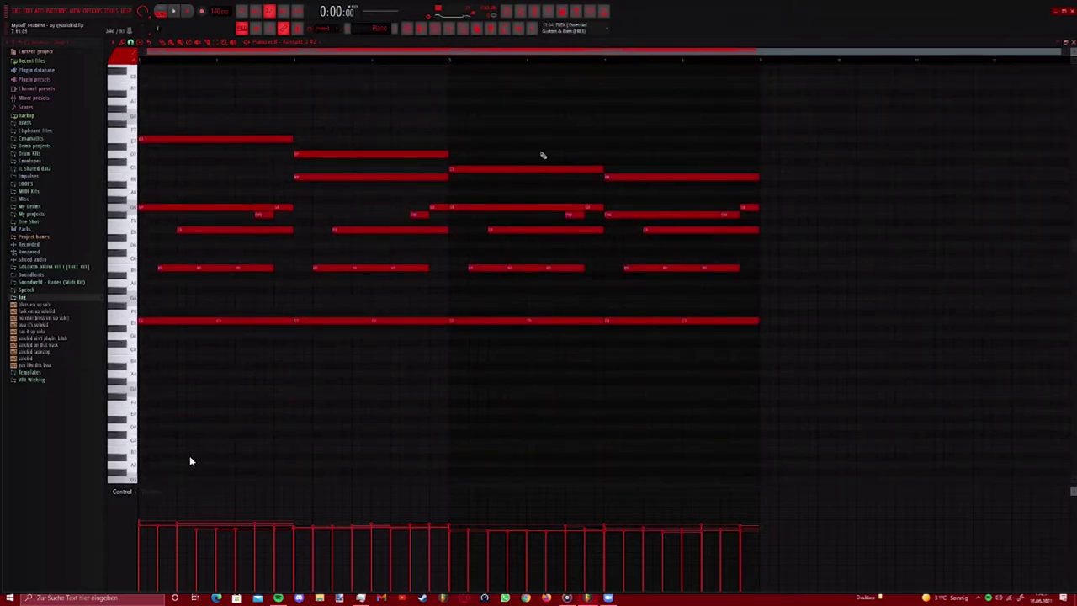
scroll(190, 461, down, 2)
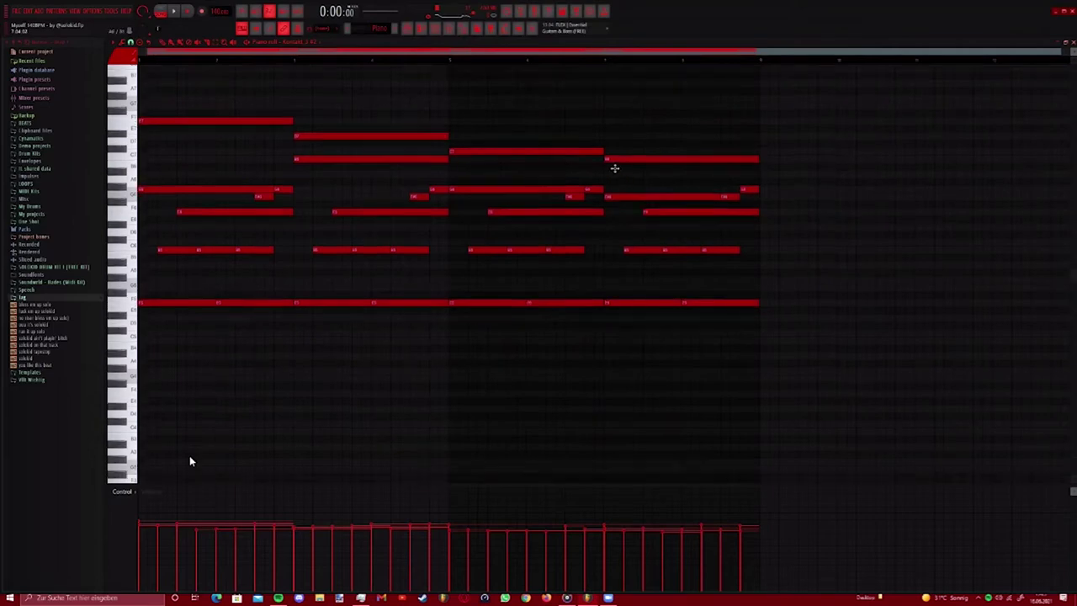
scroll(190, 461, up, 3)
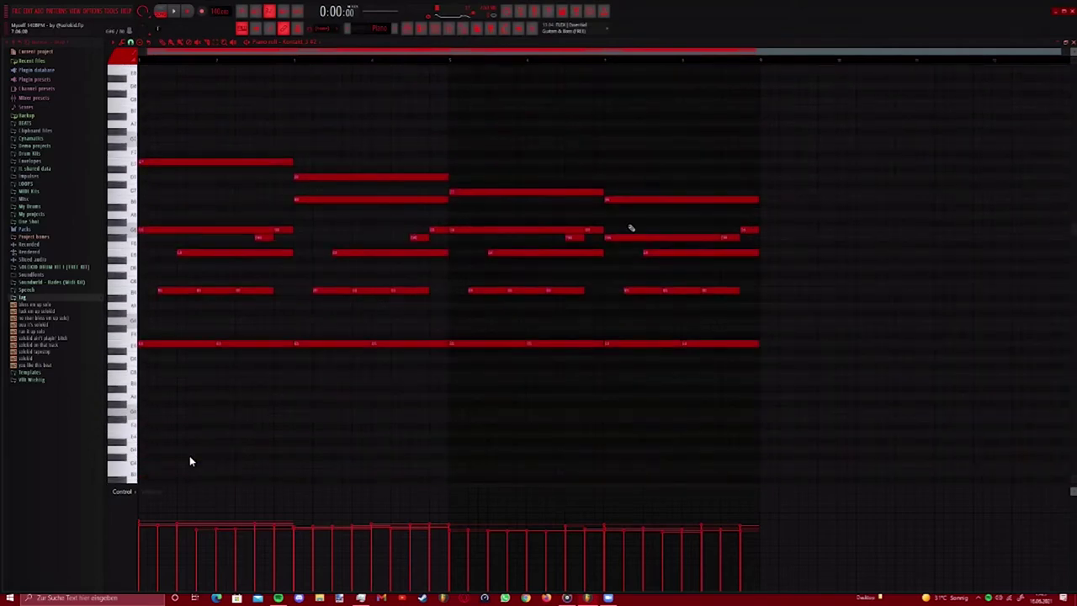
scroll(631, 227, down, 7)
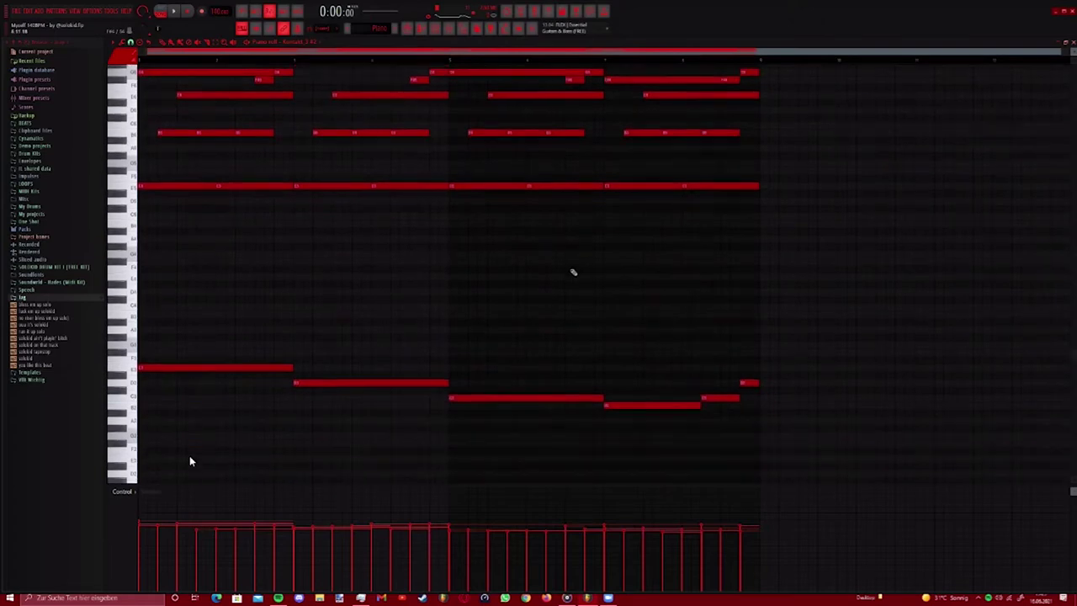
scroll(488, 334, up, 5)
scroll(474, 367, up, 3)
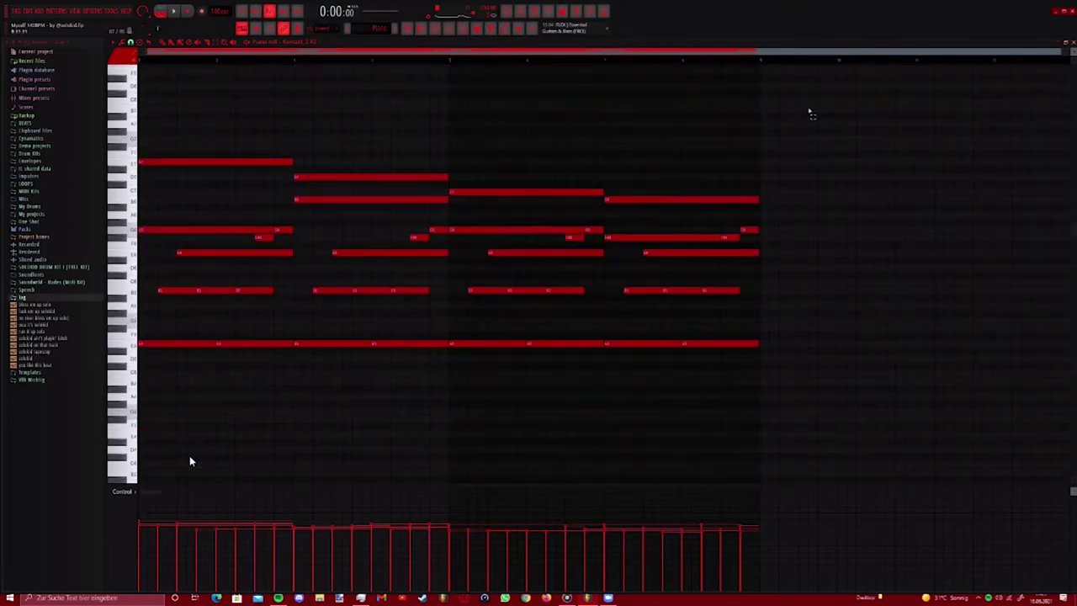
Select all notes of the piano pattern and inspect their velocities
drag(806, 111, 176, 486)
scroll(282, 381, up, 3)
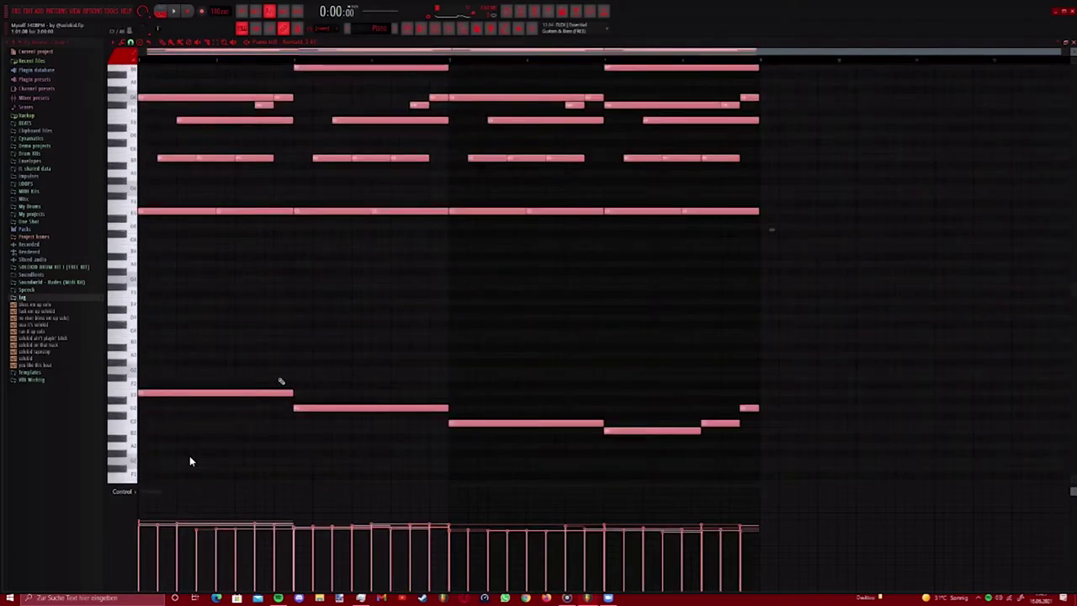
scroll(283, 372, up, 4)
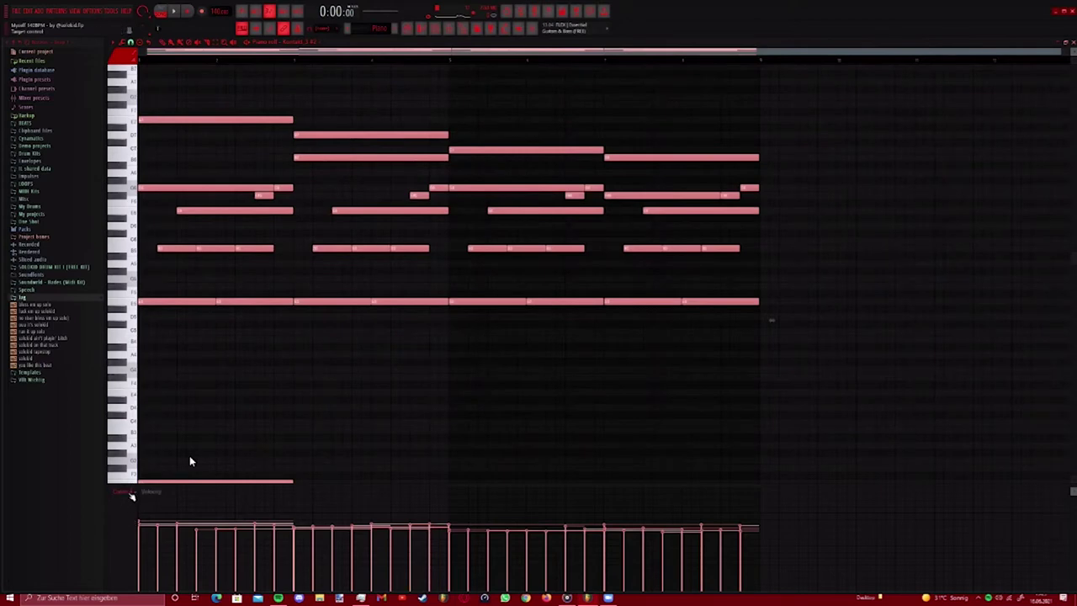
Open the strings pattern on Track 4, view its Emotional Violin instrument in Kontakt, and return to its notes
key(F5)
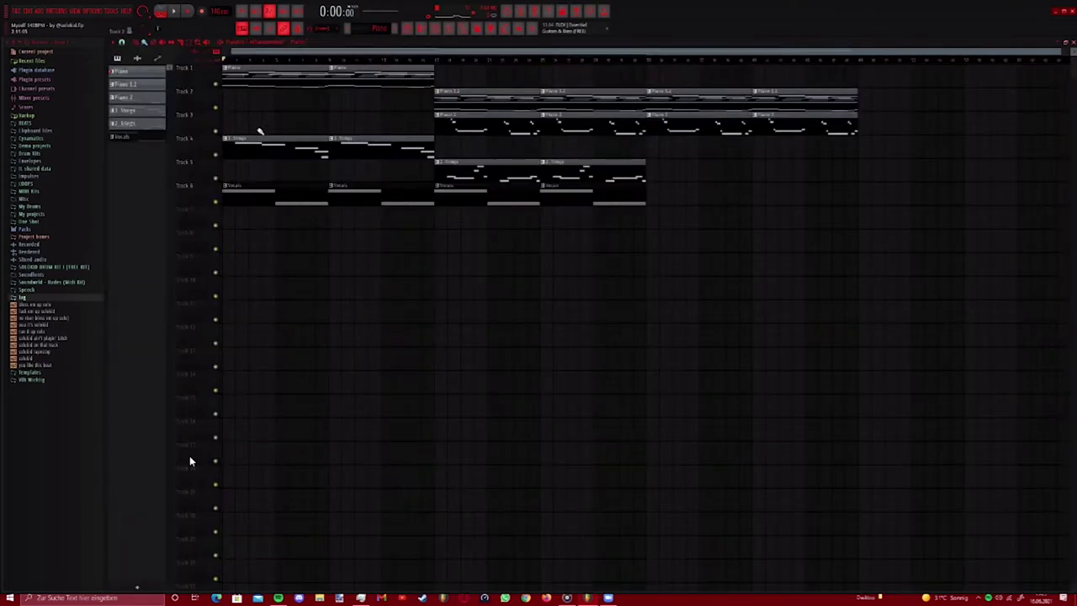
double_click(241, 157)
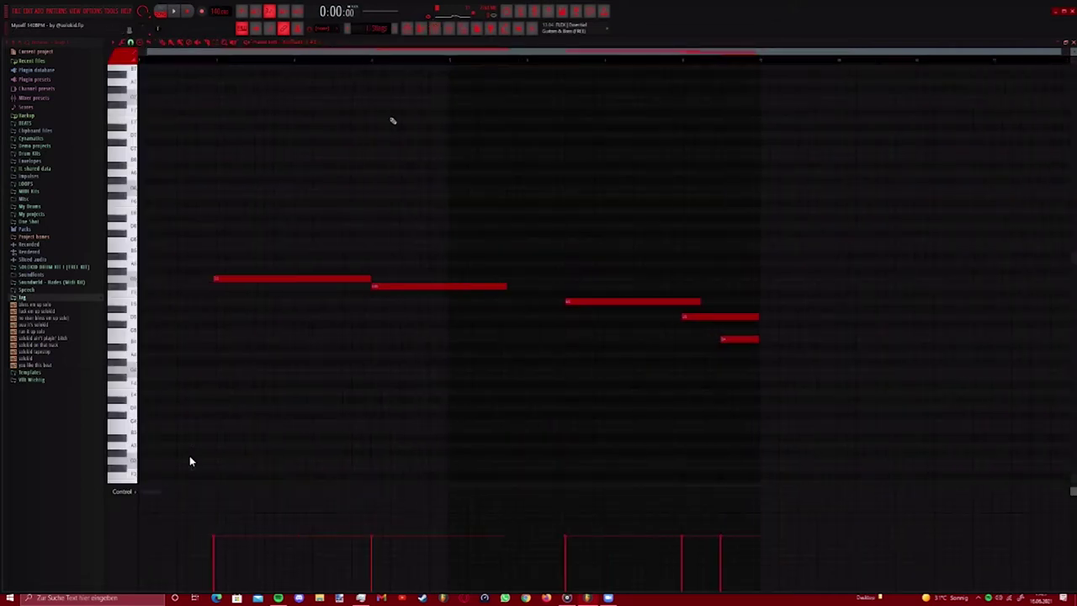
click(429, 30)
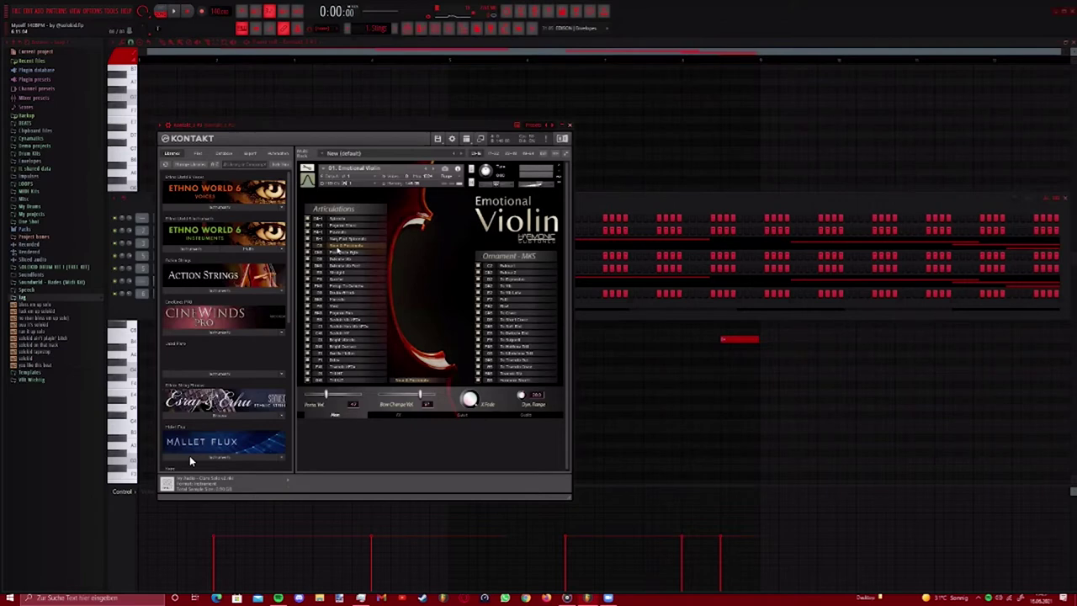
key(F7)
scroll(512, 233, down, 1)
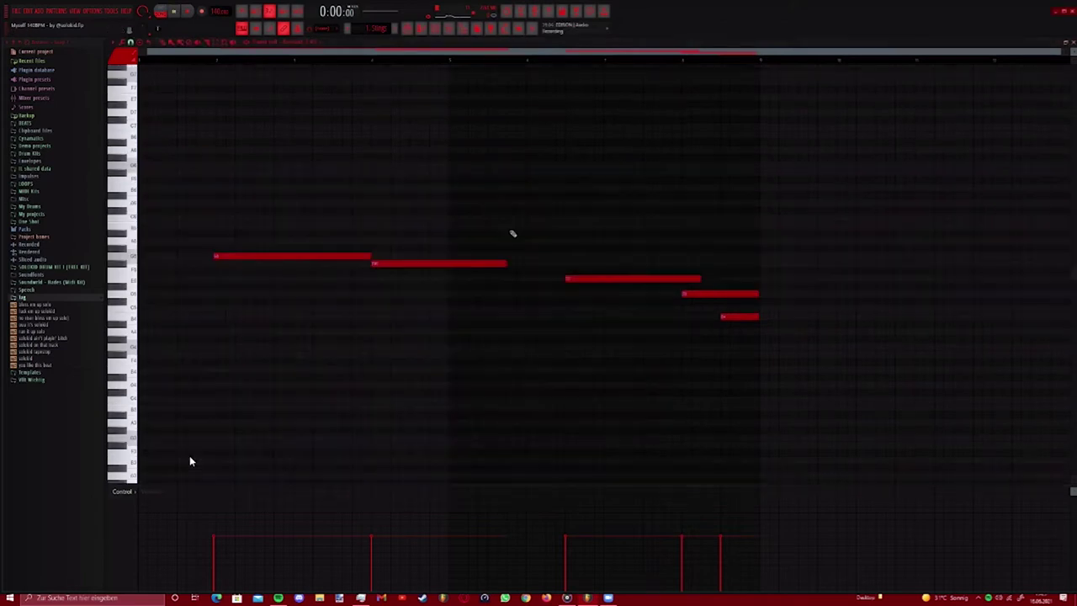
Play the strings pattern through to its last notes and stop playback
key(space)
key(space)
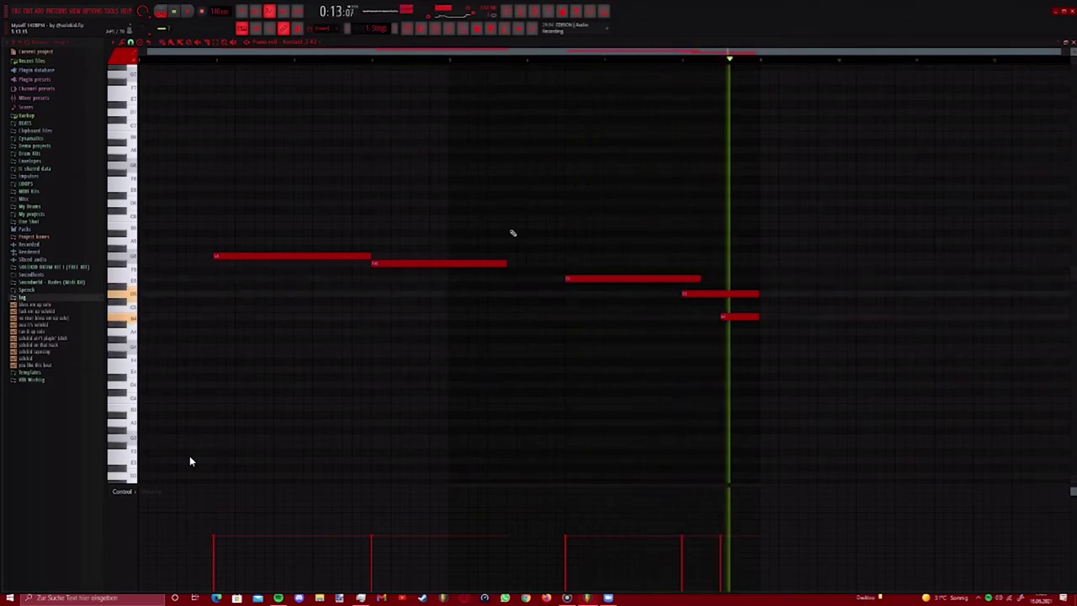
key(space)
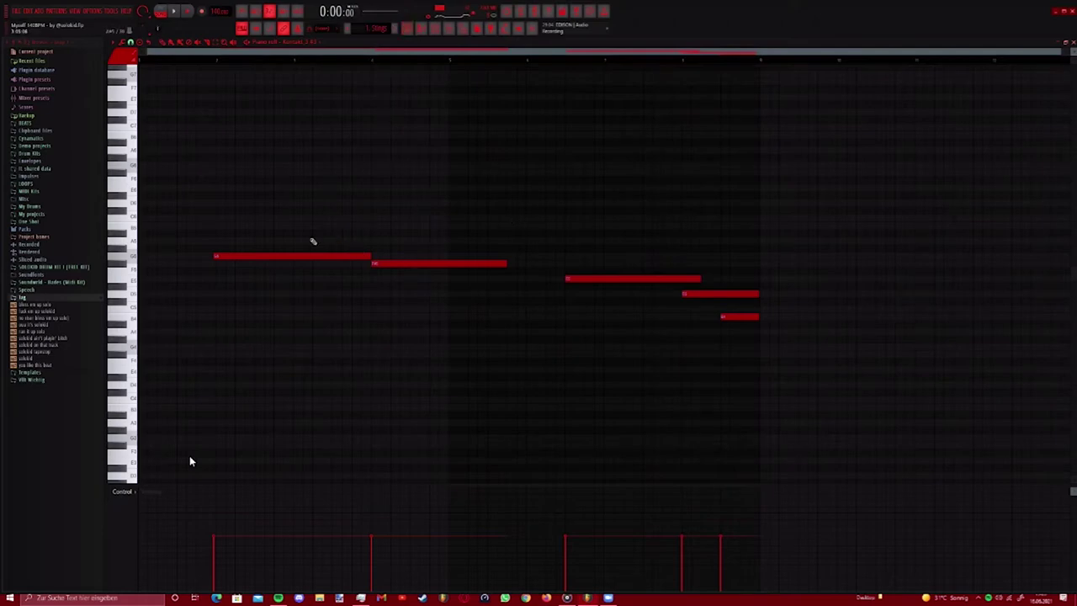
Open the Vocals pattern from Track 6 and view its Ambient Minimalism instrument in Kontakt
drag(308, 237, 799, 361)
ctrl+click(782, 341)
key(F5)
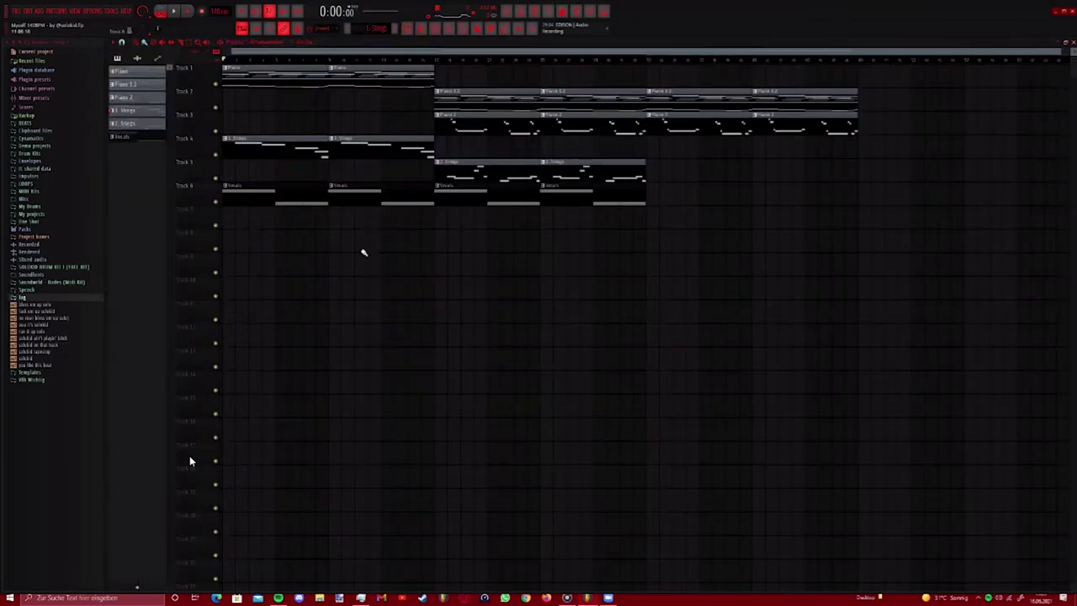
double_click(252, 202)
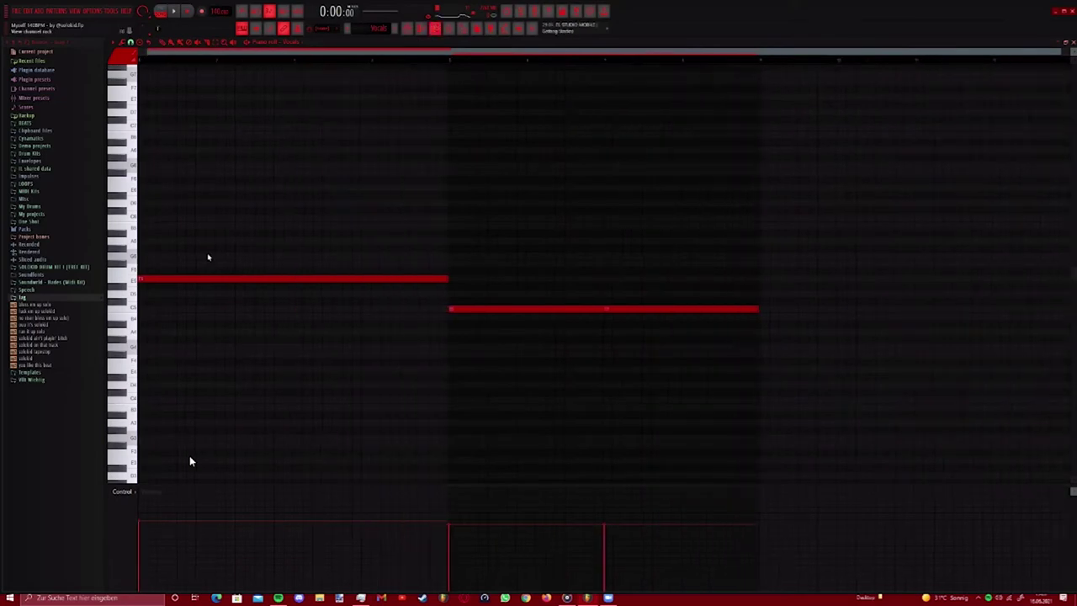
key(F6)
click(169, 294)
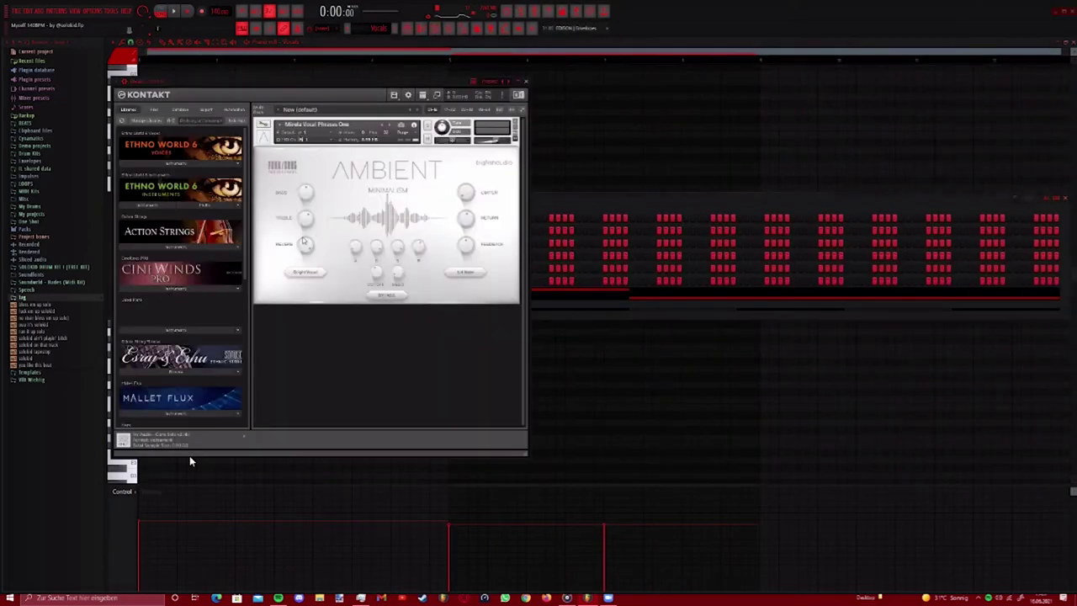
Browse Kontakt's library list to Ambient Minimalism, view its folder of phrase instruments, and close Kontakt
scroll(162, 402, down, 5)
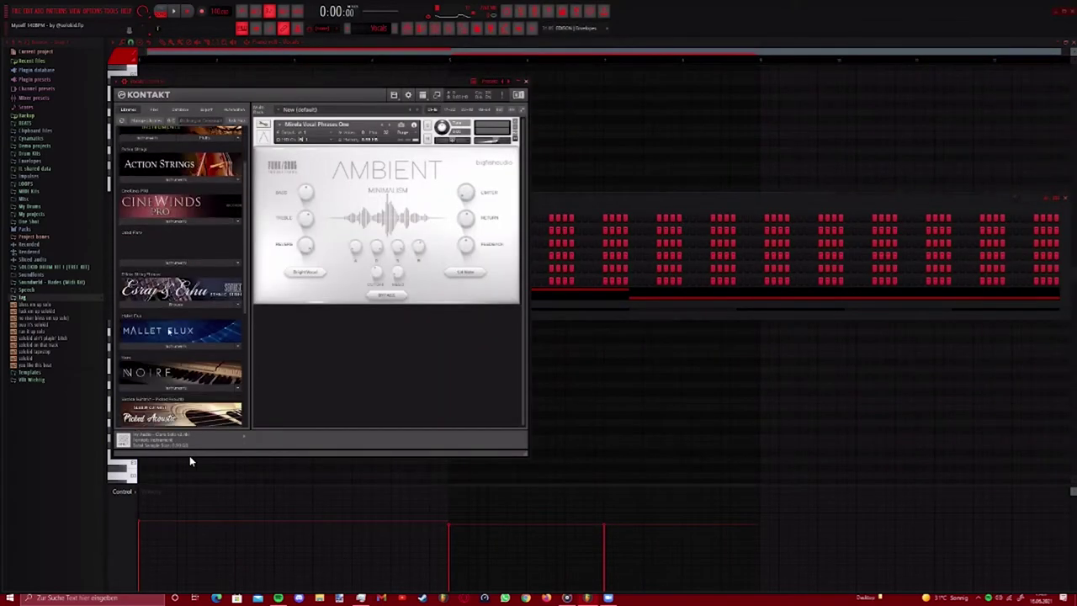
scroll(162, 402, down, 3)
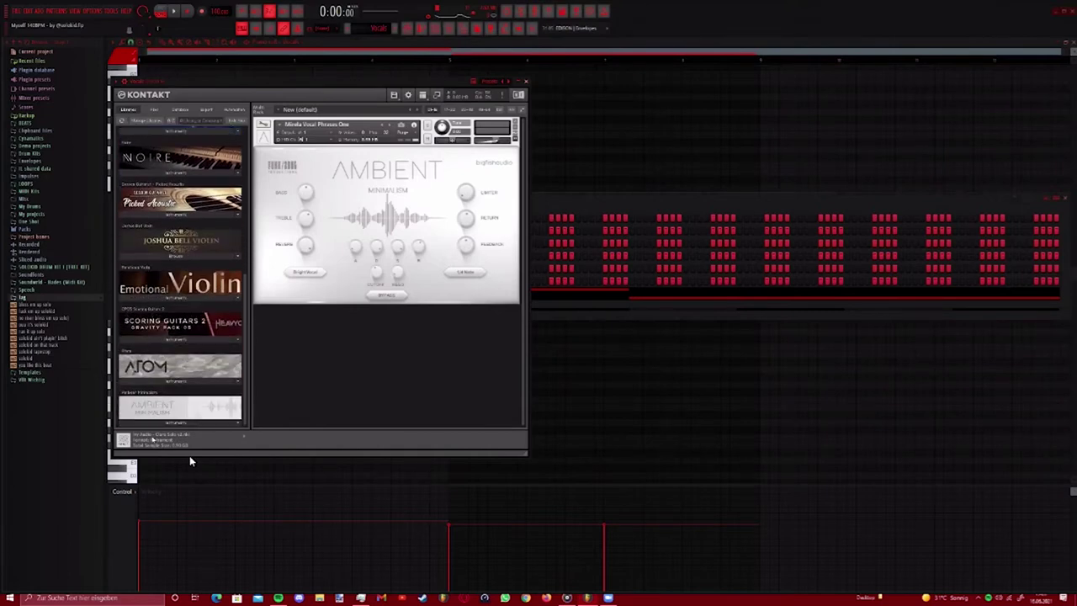
click(174, 421)
scroll(175, 422, down, 2)
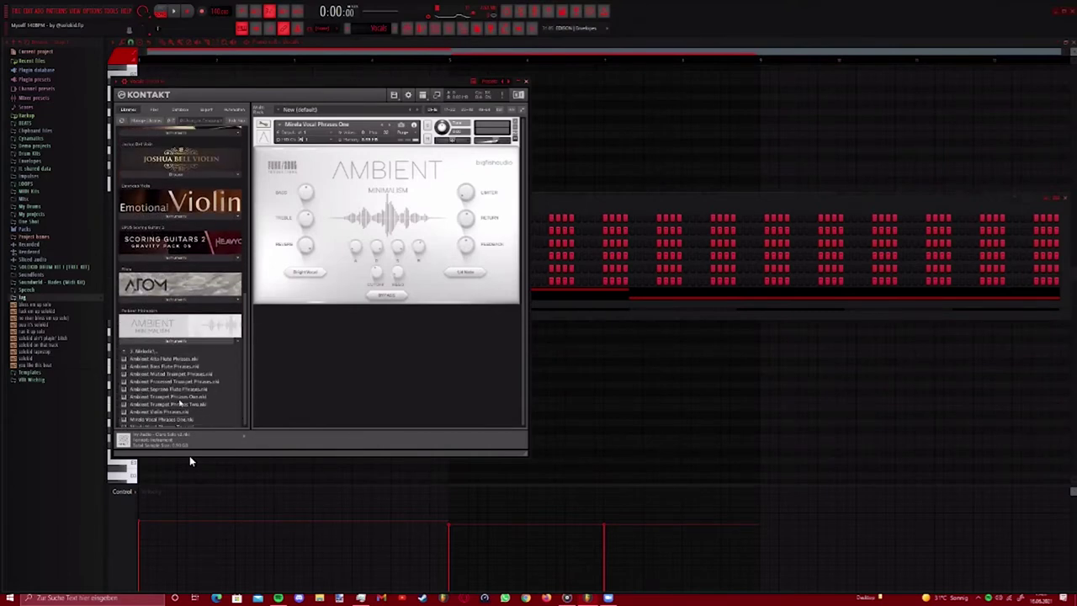
double_click(160, 348)
double_click(141, 412)
scroll(160, 413, down, 2)
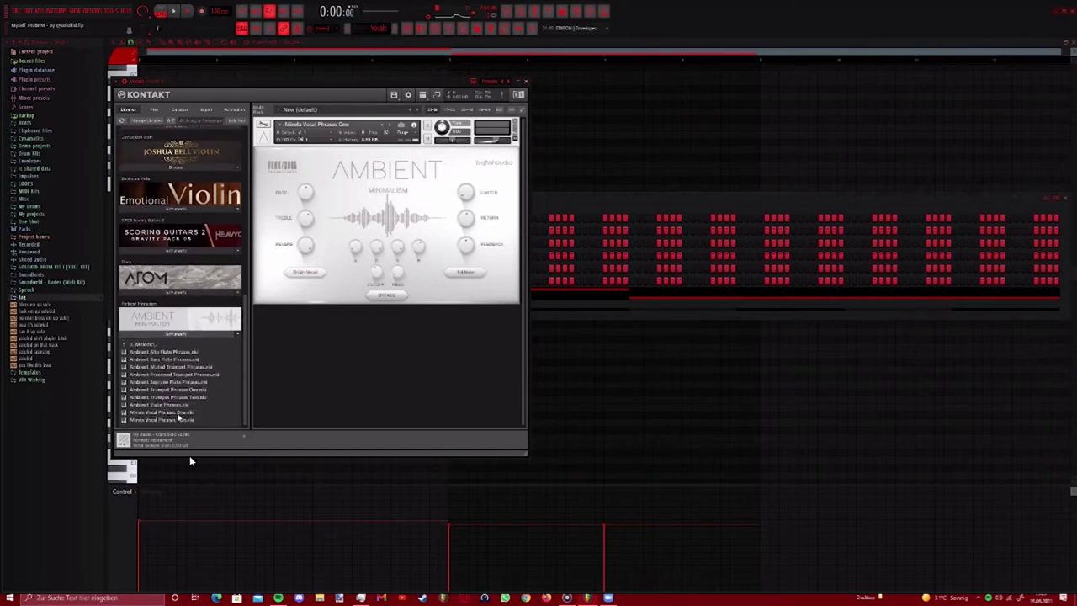
scroll(178, 412, up, 3)
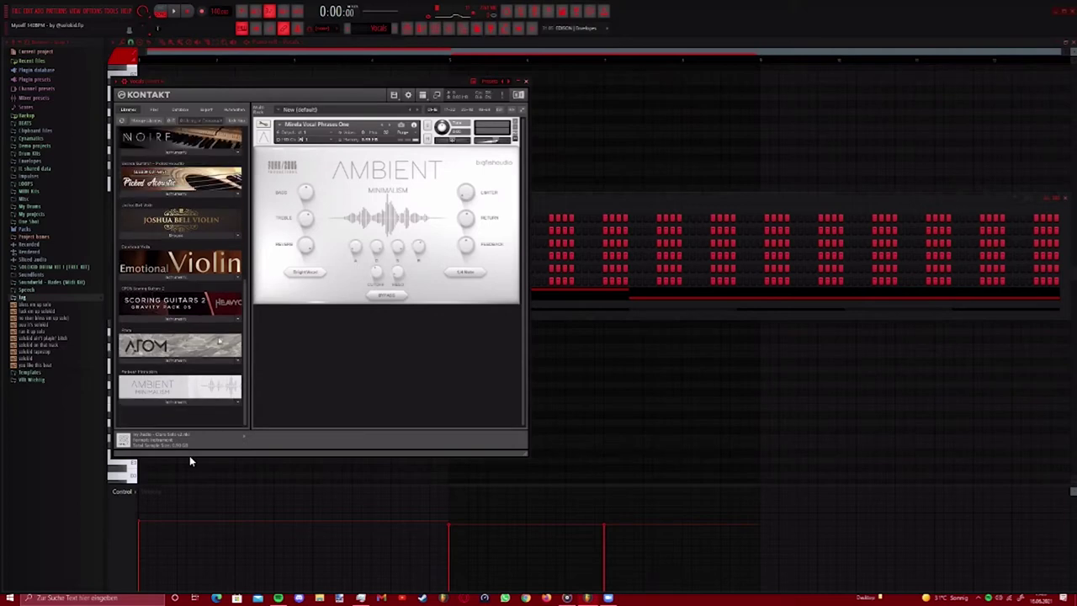
scroll(175, 403, down, 3)
double_click(143, 344)
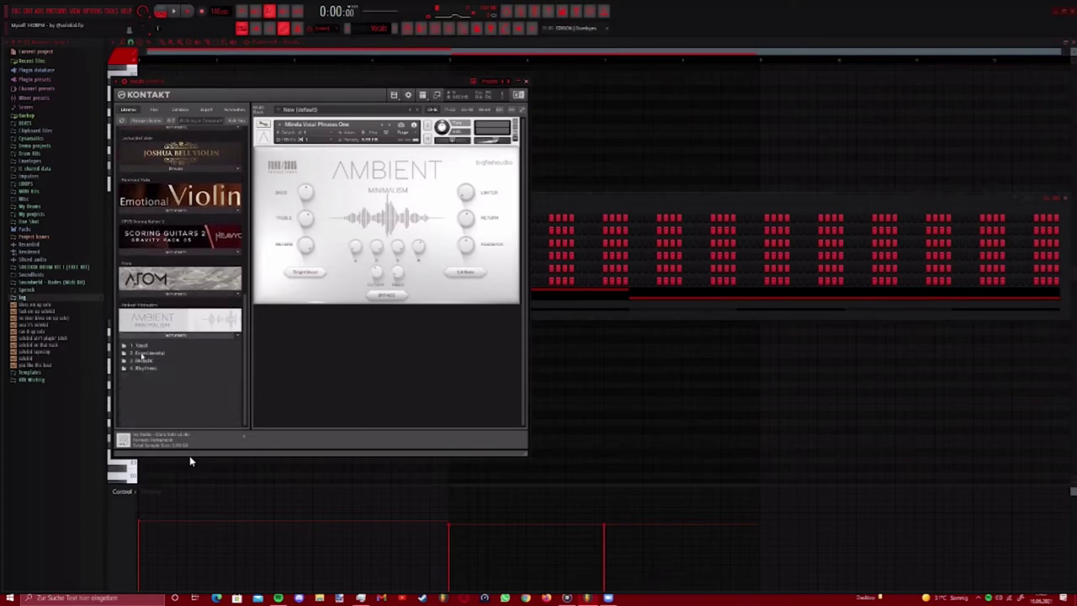
click(530, 60)
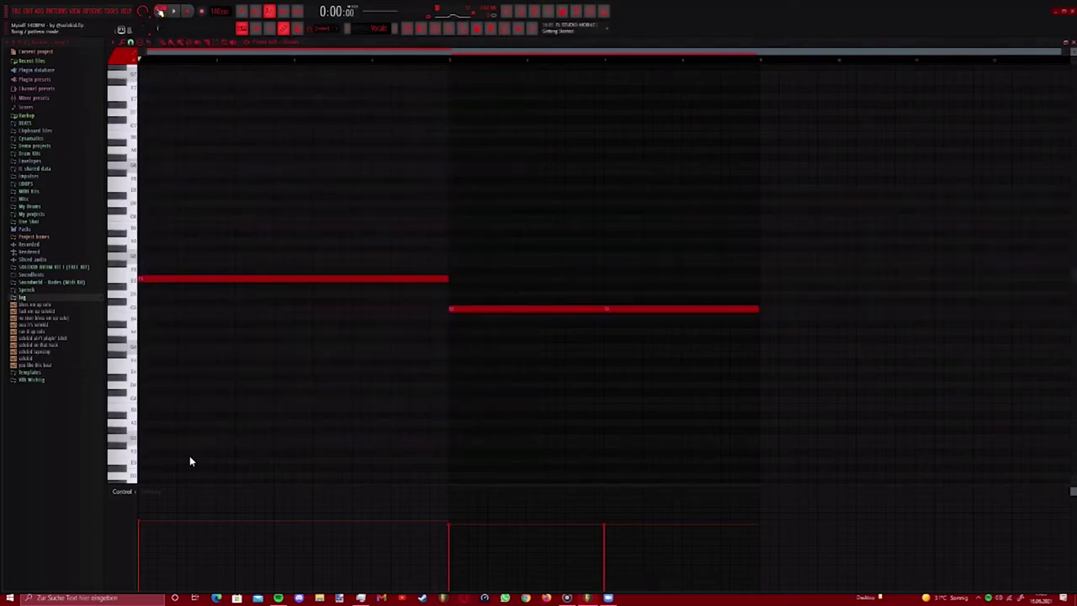
Play the Vocals pattern through to its second long note, stop playback, and return to the playlist
key(space)
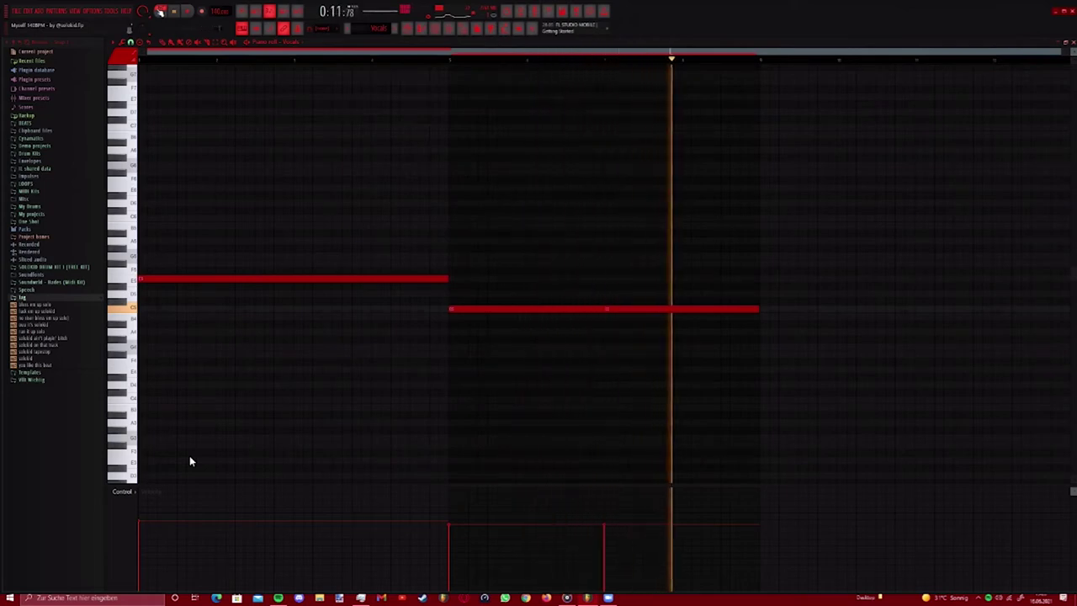
key(space)
key(F5)
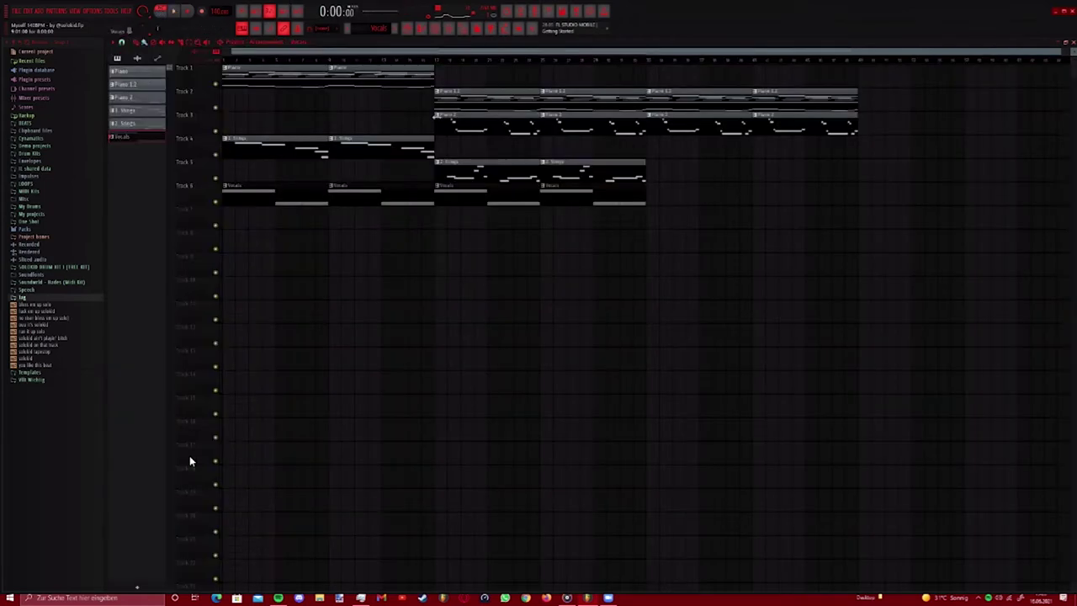
Open the Piano 1.2 pattern from Track 2 and examine its notes up to the highest ones
key(space)
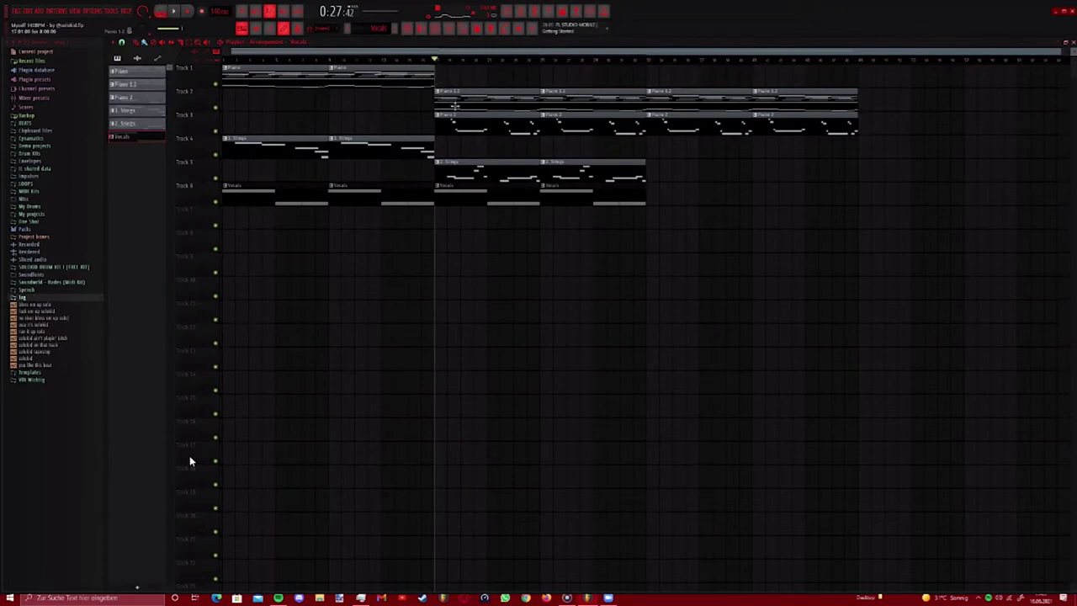
key(F7)
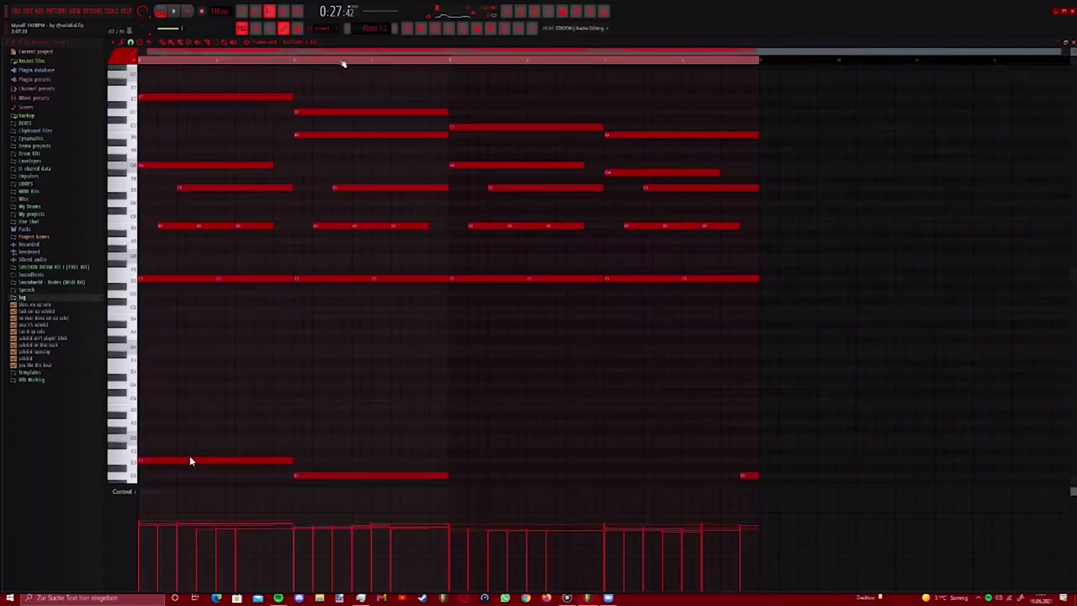
scroll(353, 124, up, 3)
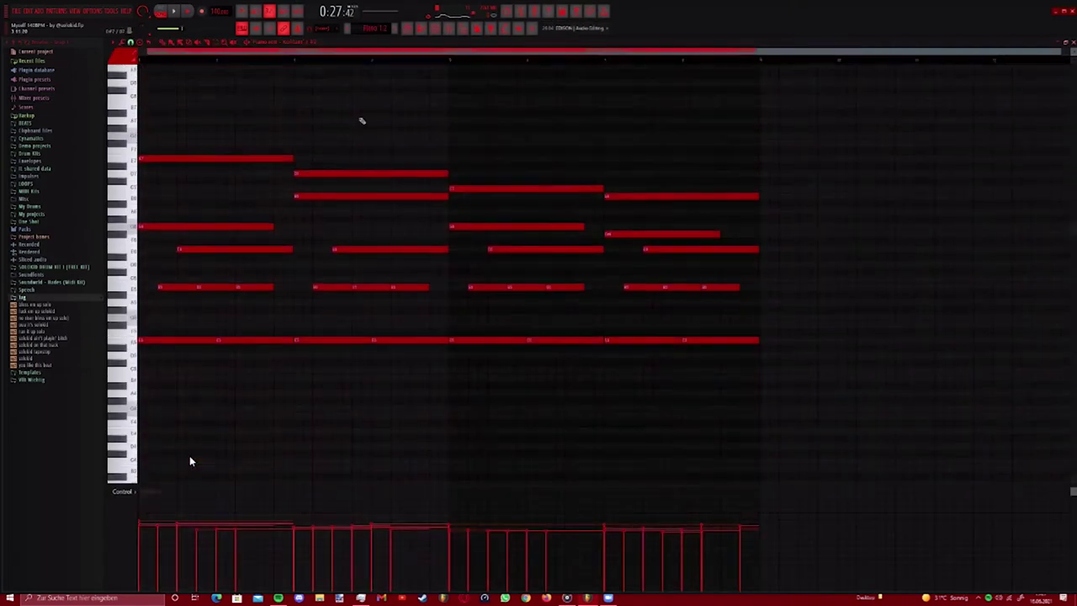
Open the Piano 2 pattern from Track 3, play its melody, and return to the playlist
click(408, 29)
double_click(451, 127)
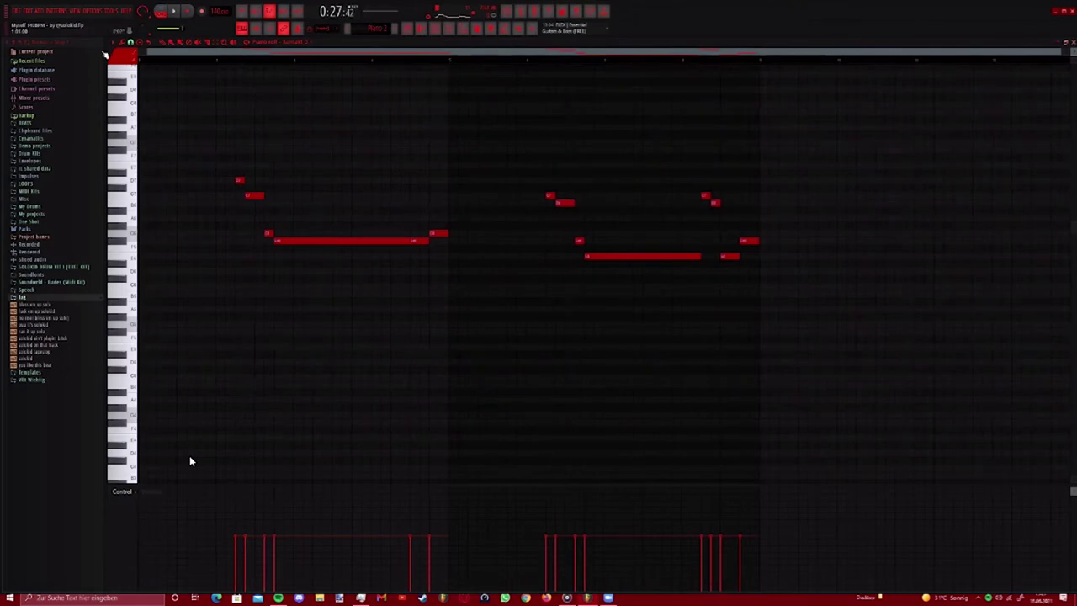
key(space)
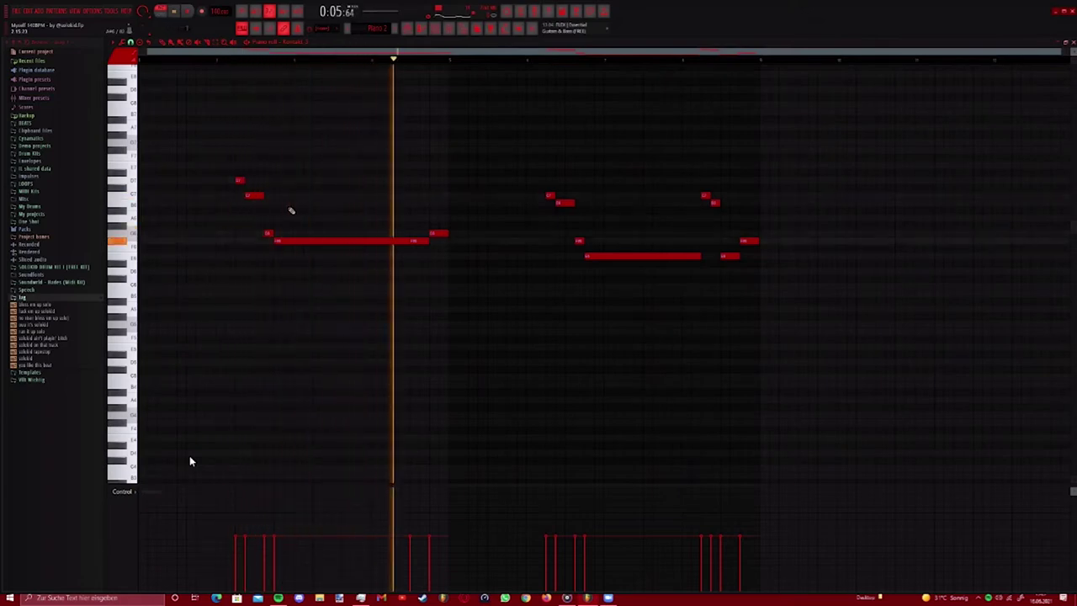
key(space)
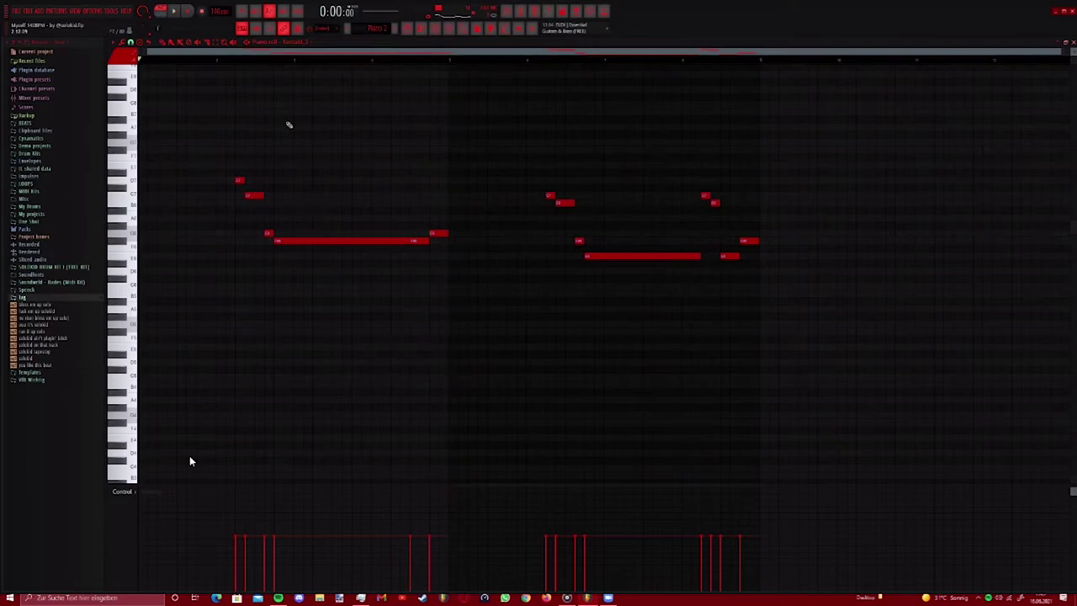
key(F5)
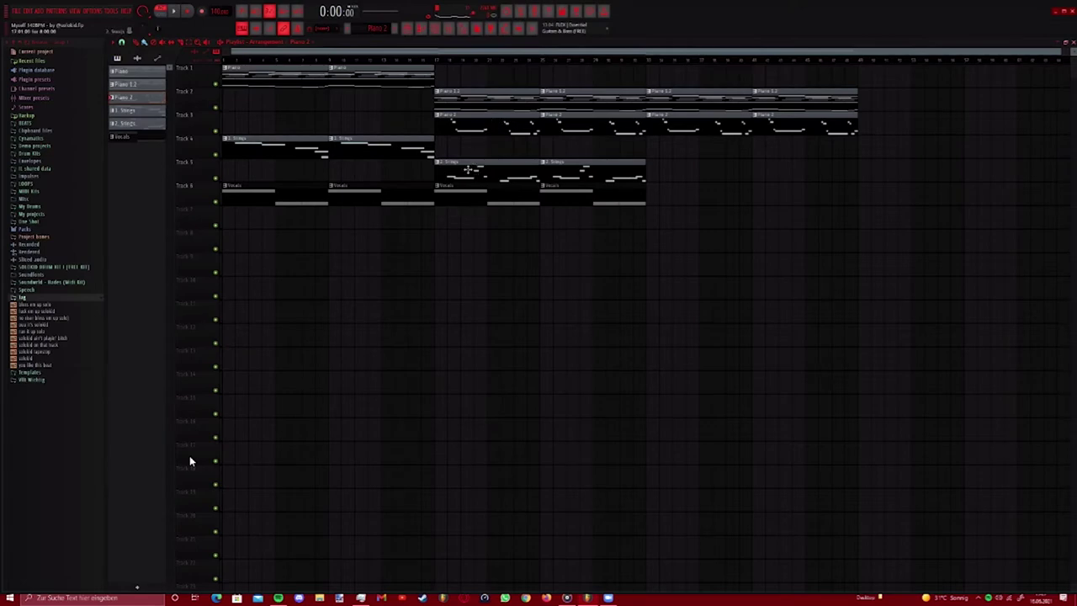
Open the second strings pattern from Track 5, play it to its last notes, and return to the playlist
key(F7)
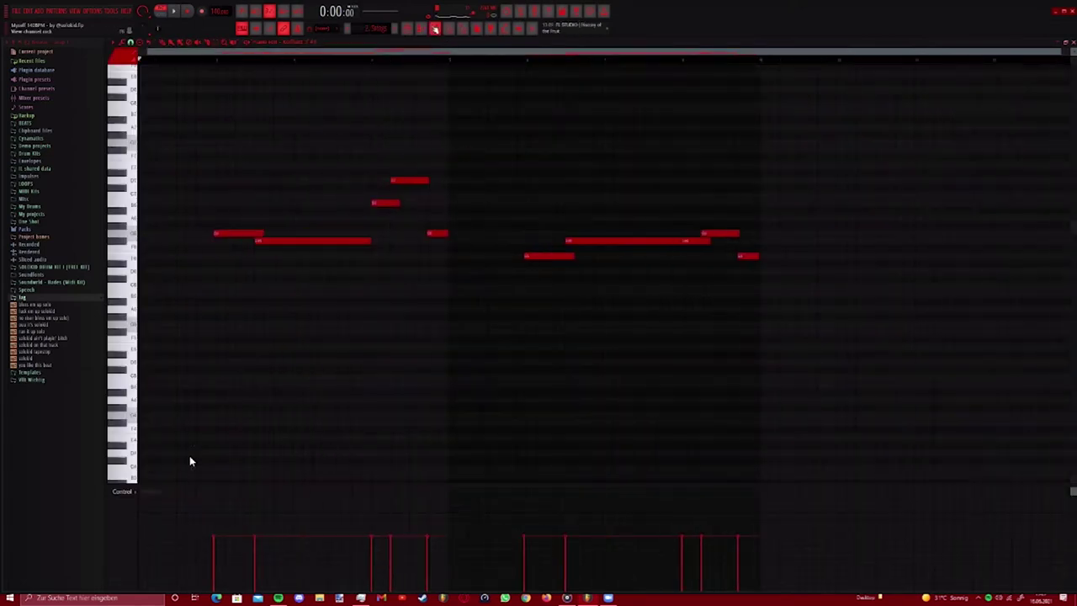
key(F6)
key(F6)
key(space)
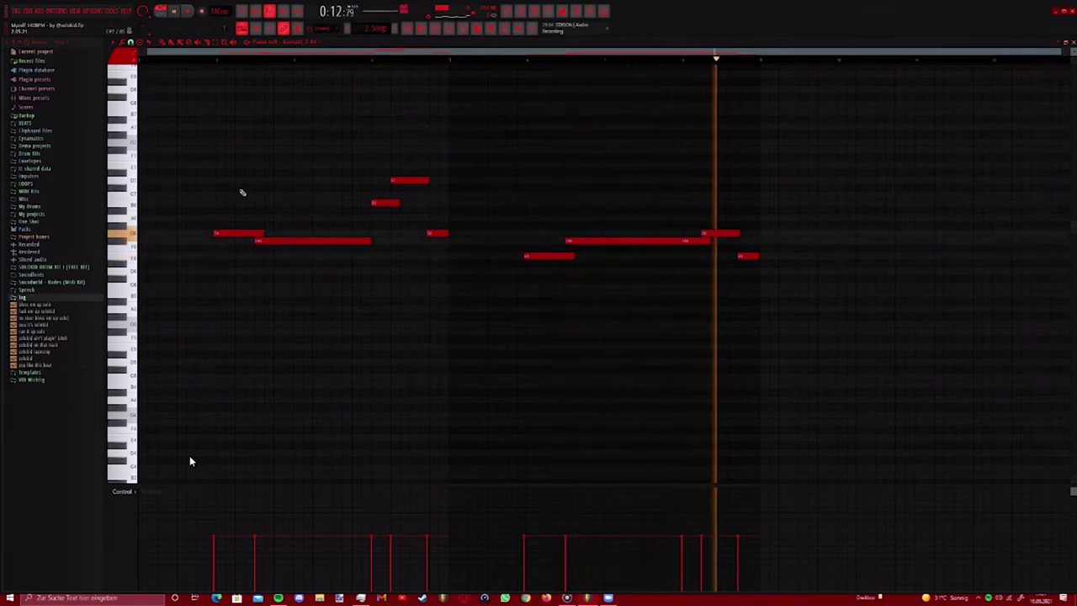
key(space)
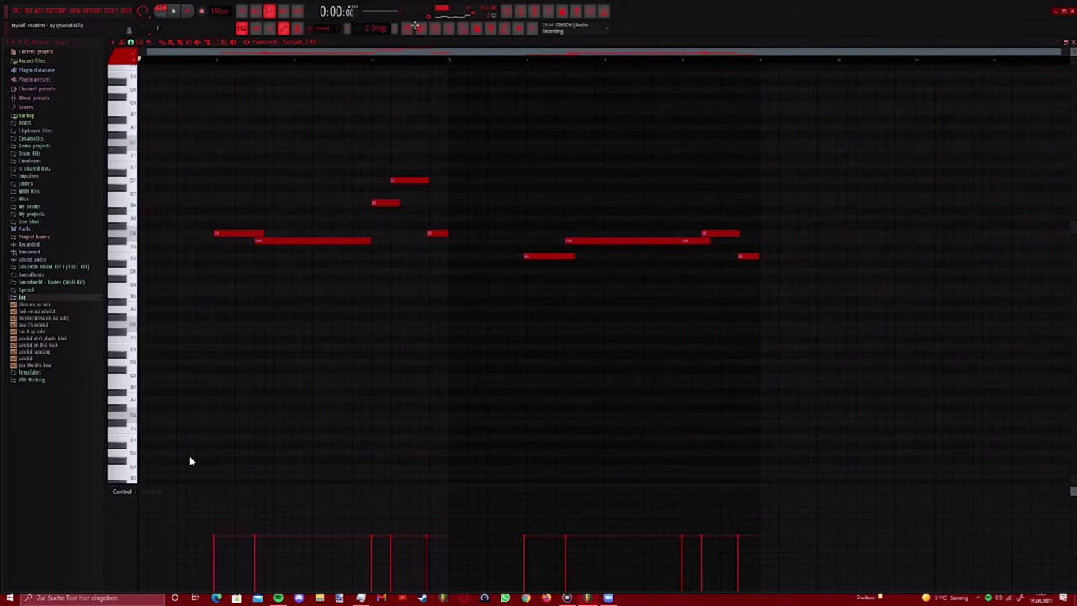
key(F5)
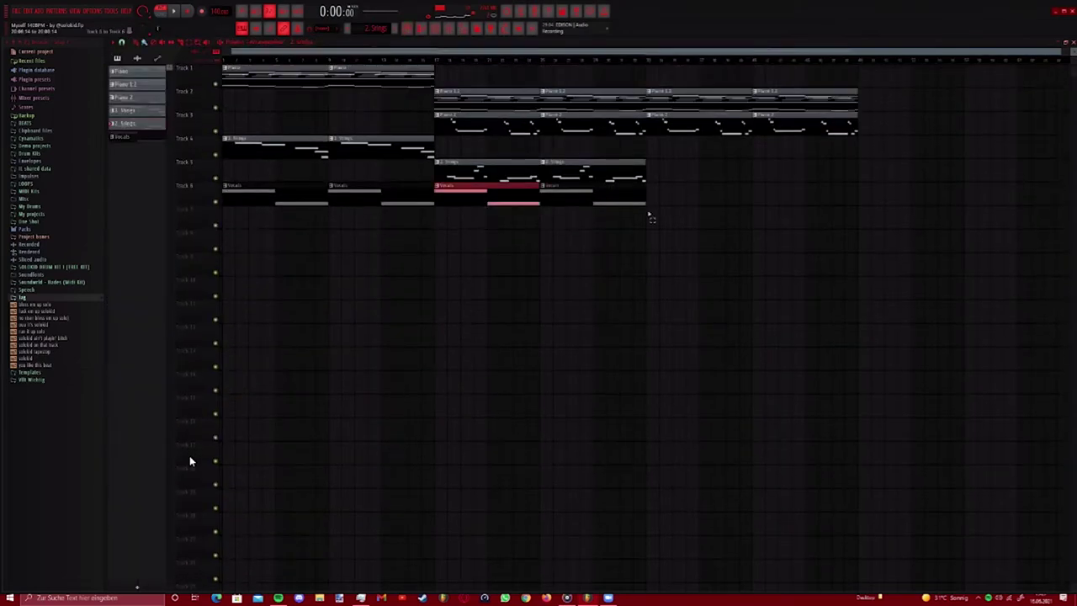
Mark the piano-only section from bar 33 to 41, clear the selection, and move the playhead to bar 25
drag(649, 214, 655, 228)
ctrl+click(639, 287)
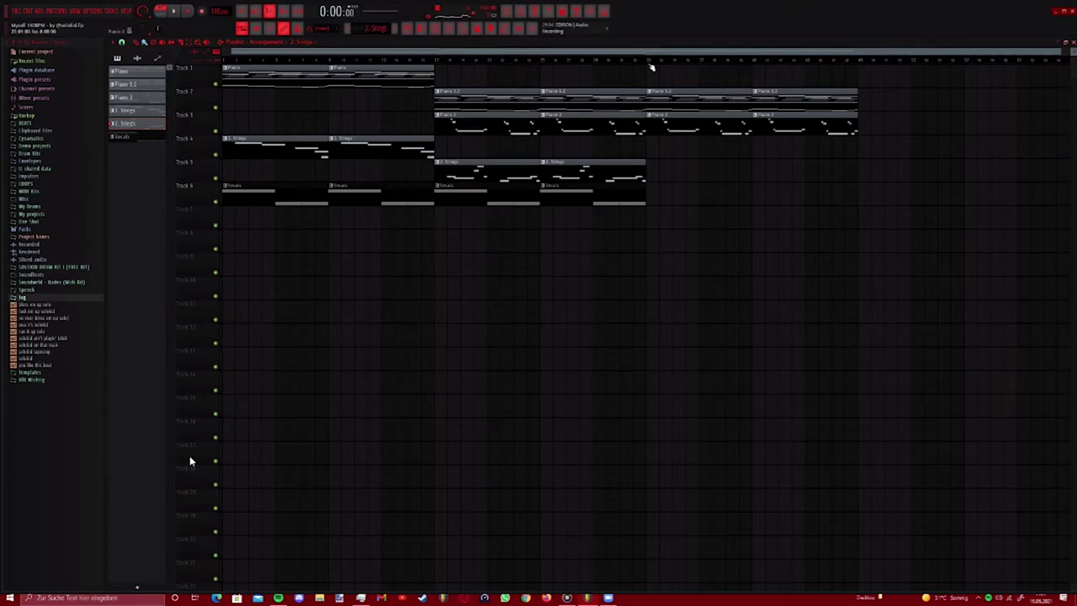
drag(650, 66, 756, 86)
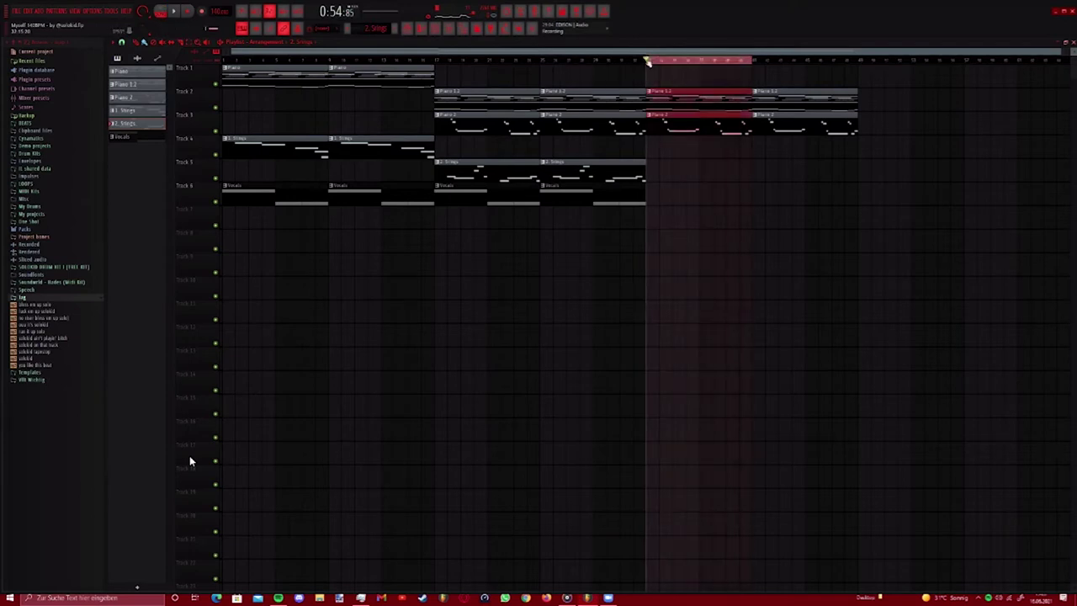
ctrl+click(659, 66)
drag(544, 64, 568, 65)
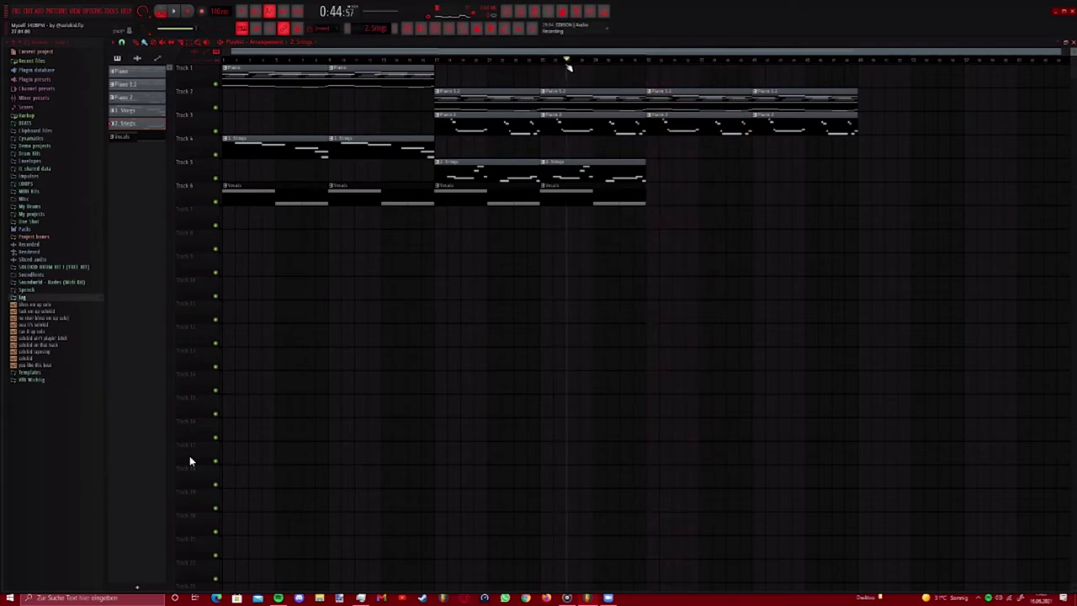
click(542, 63)
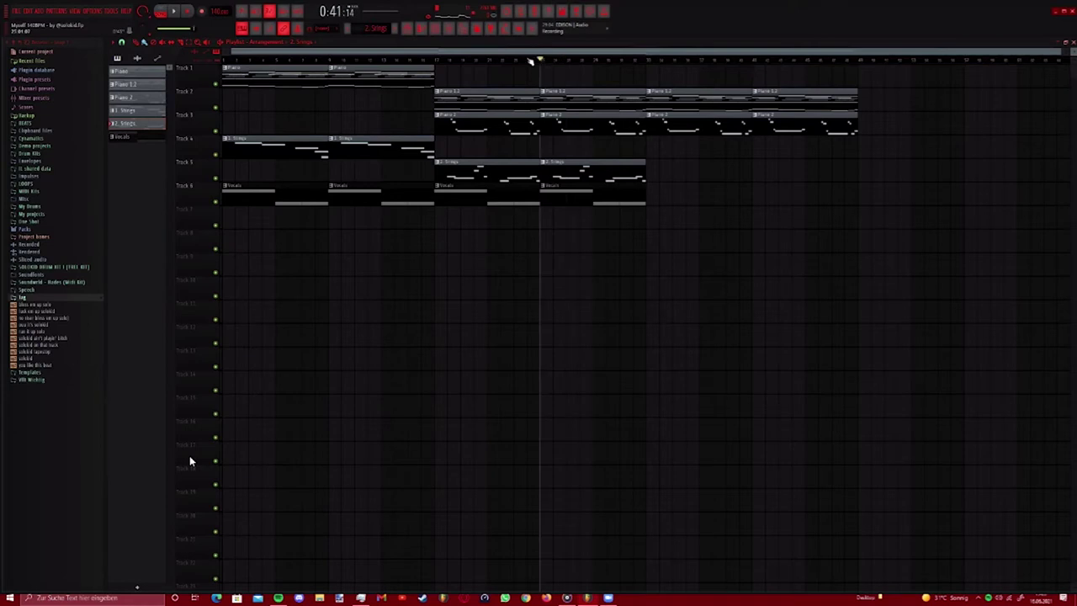
Inspect the effect slots of the Kontakt mixer tracks and the Master track, and close the mixer
key(F9)
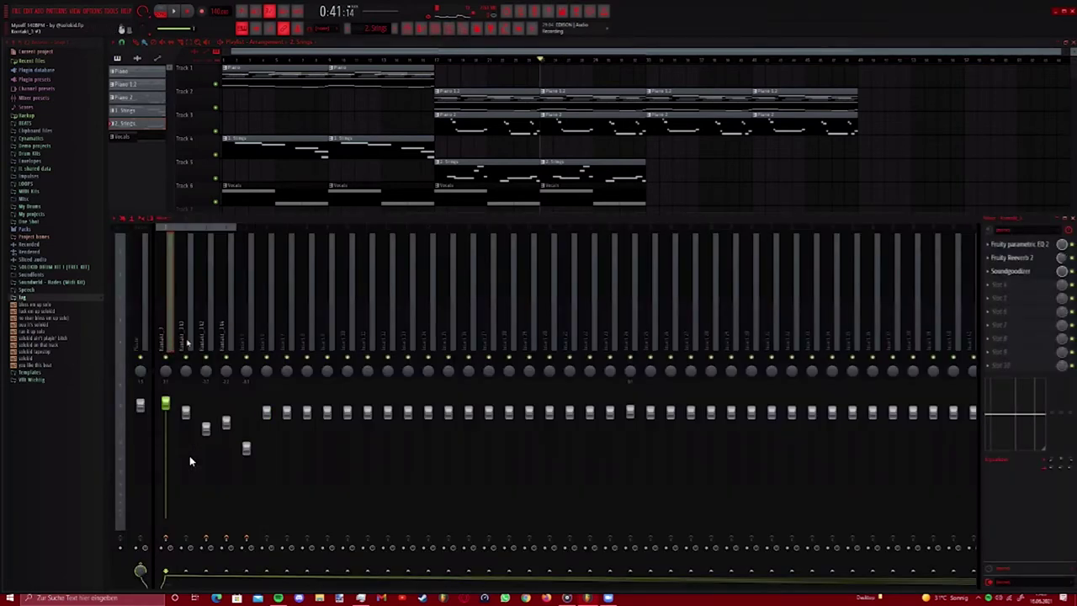
click(189, 341)
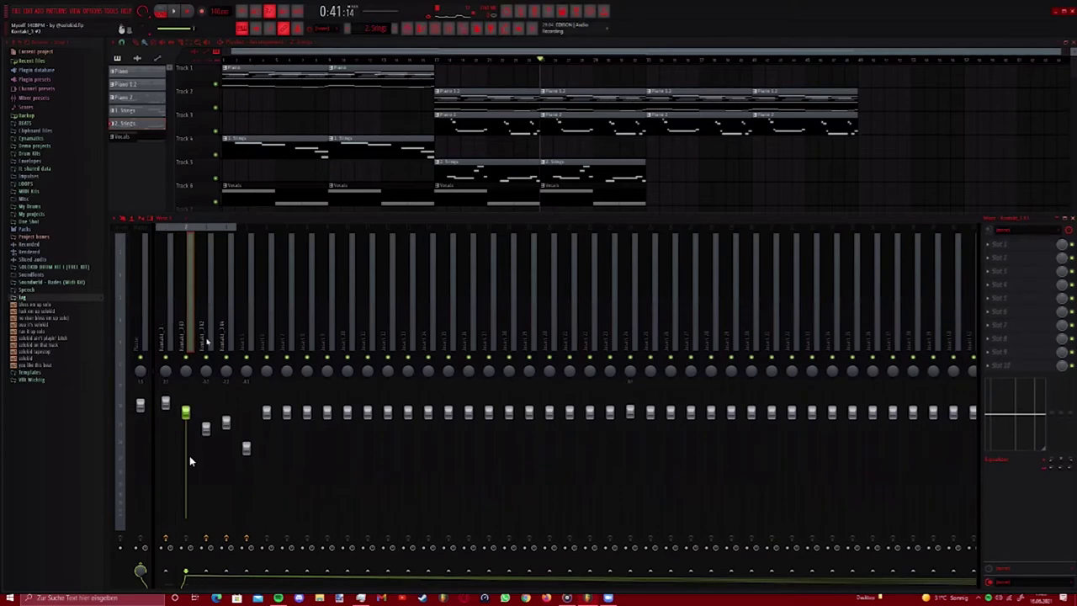
click(210, 342)
click(232, 341)
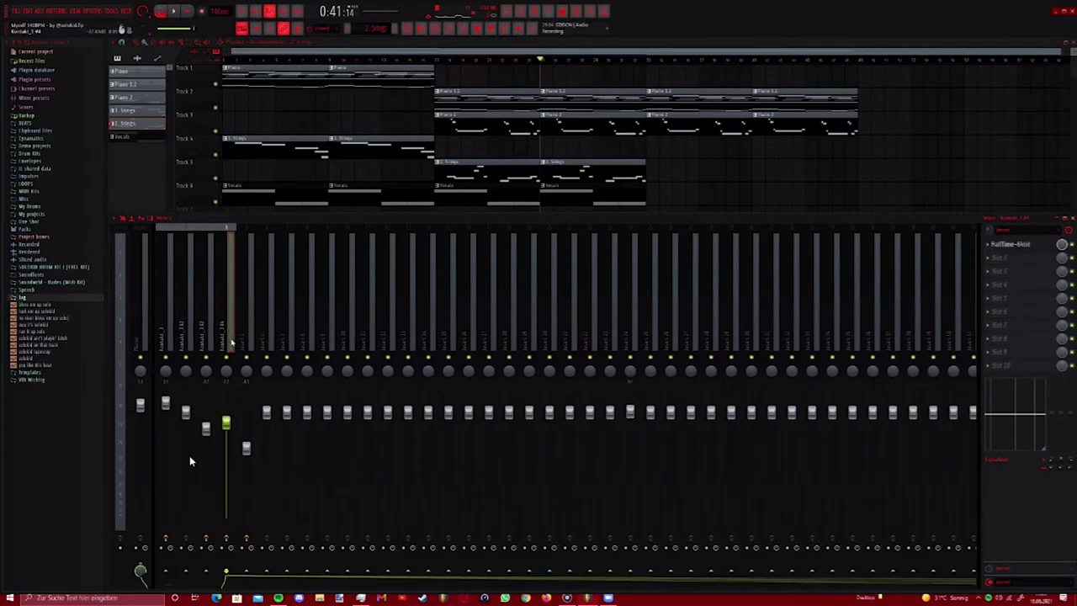
click(144, 343)
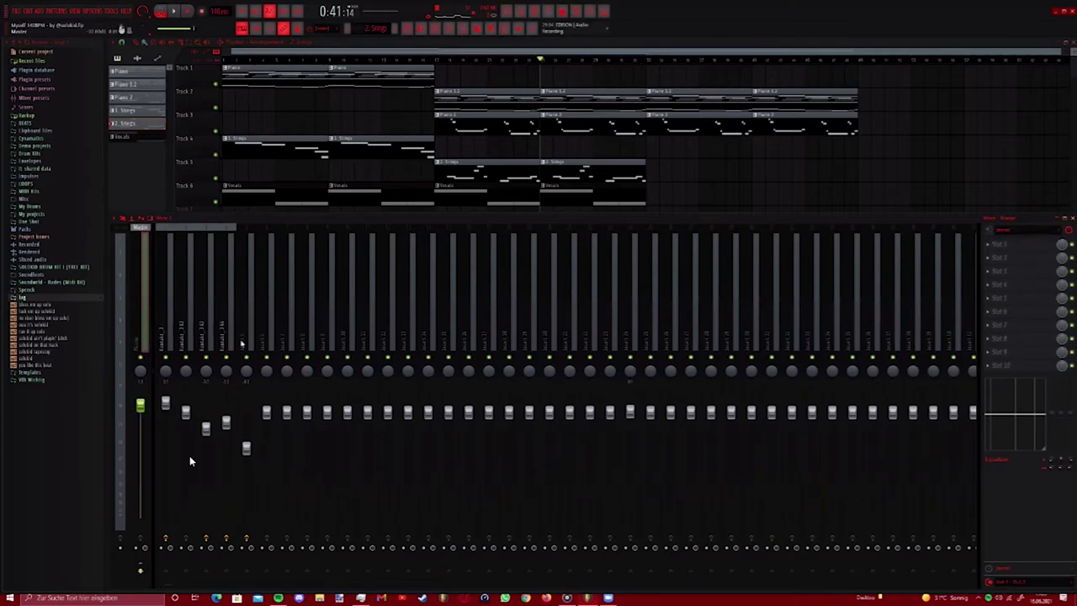
click(575, 44)
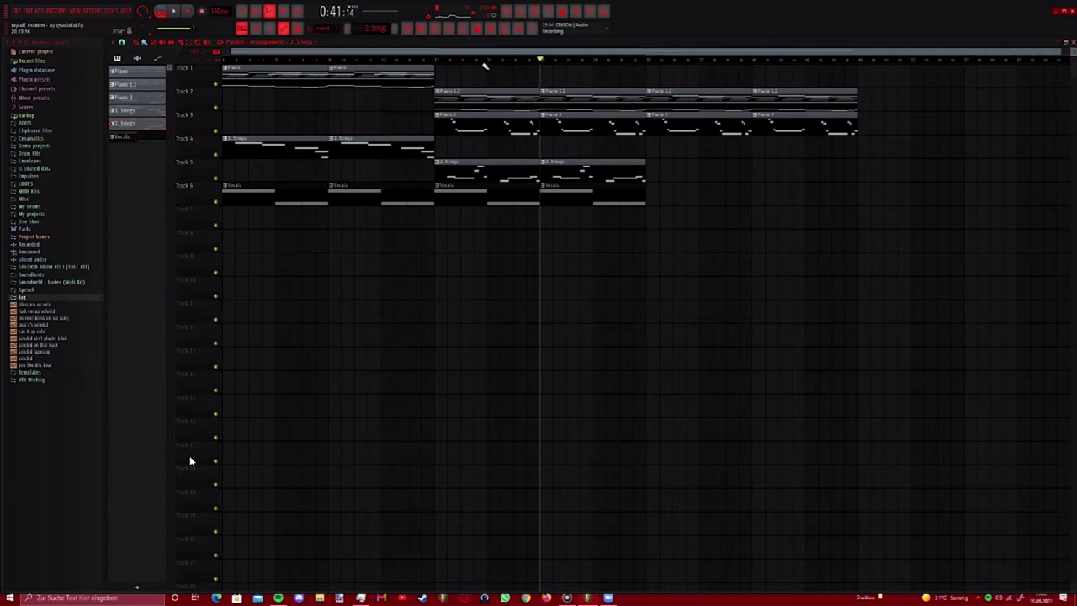
Play the arrangement of the exported melody stems and jump playback to bar 17, where the Track 3 stem begins
click(485, 67)
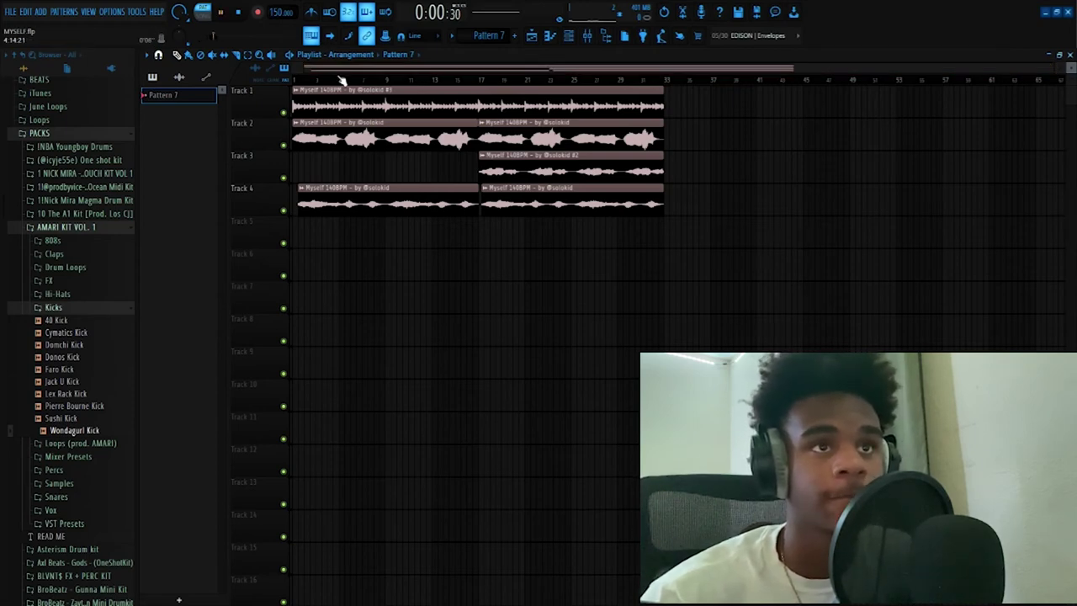
key(space)
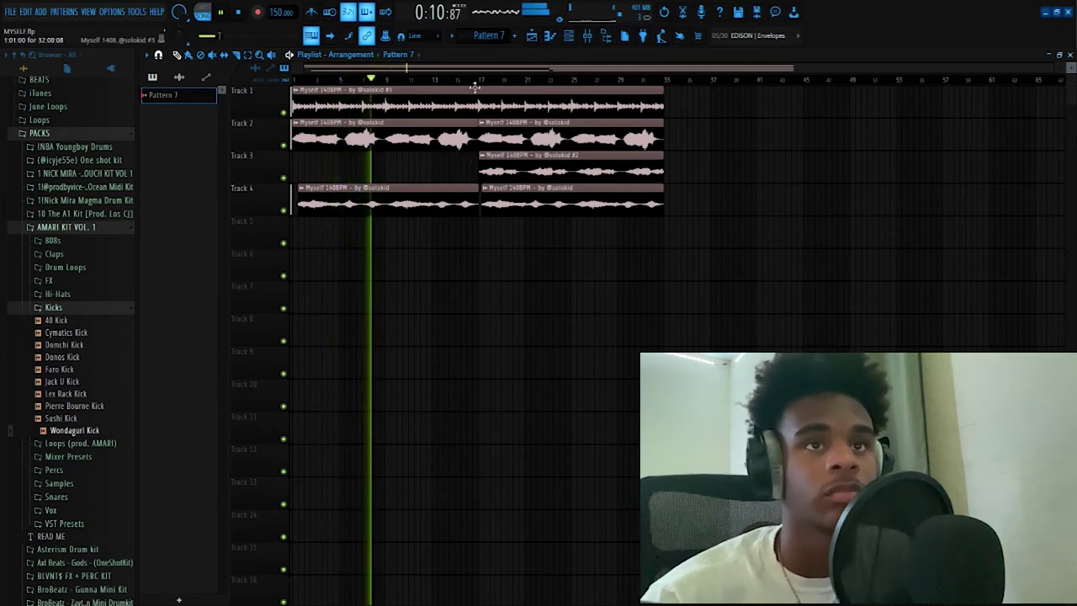
click(481, 79)
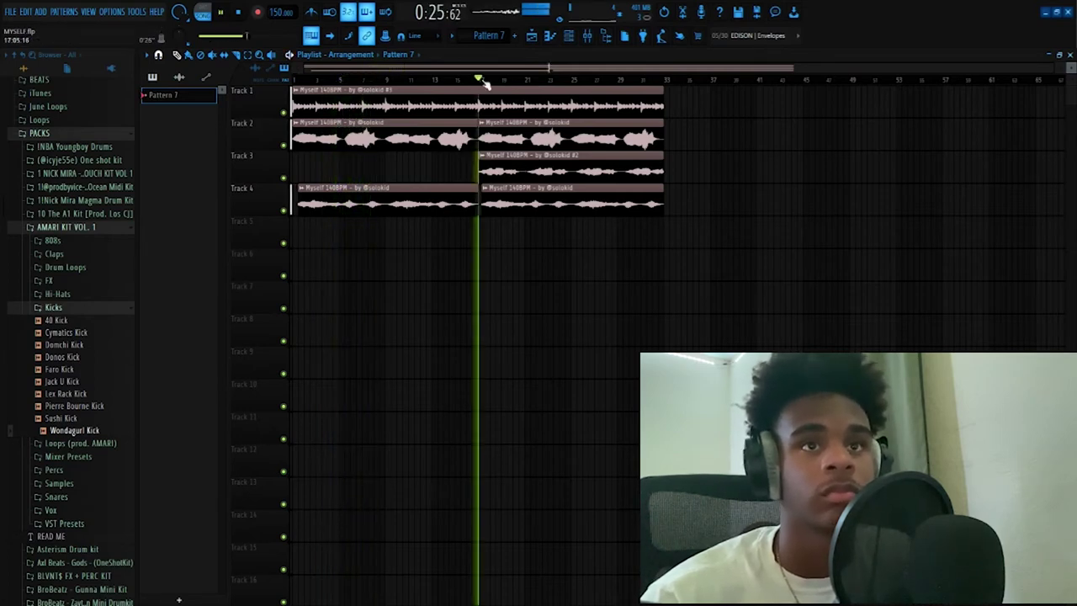
Stop playback and bring up the channel rack for Pattern 1, placed just below the melody stems
key(space)
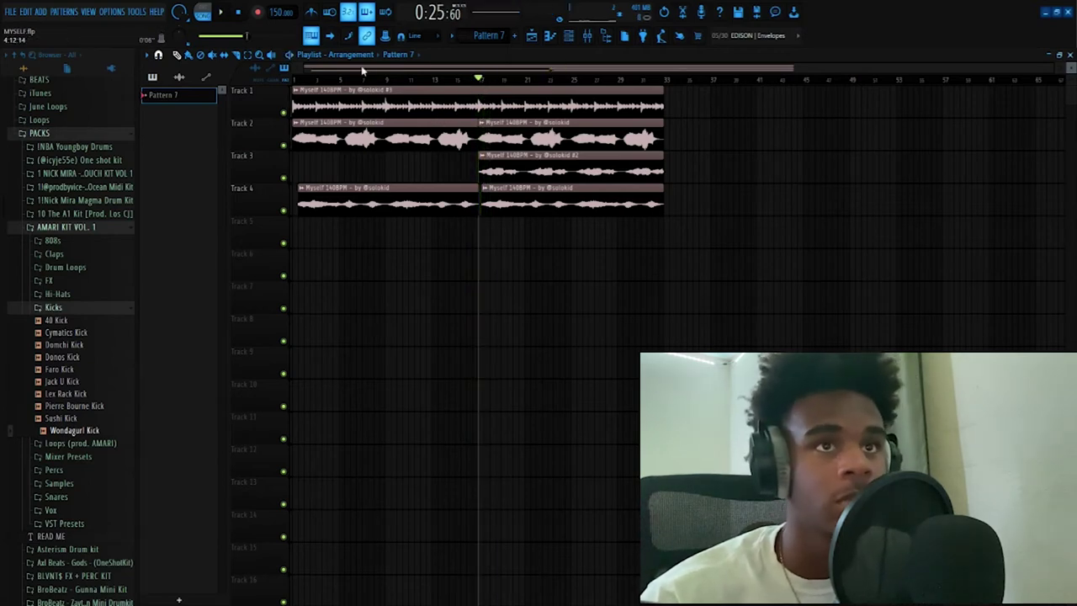
click(250, 17)
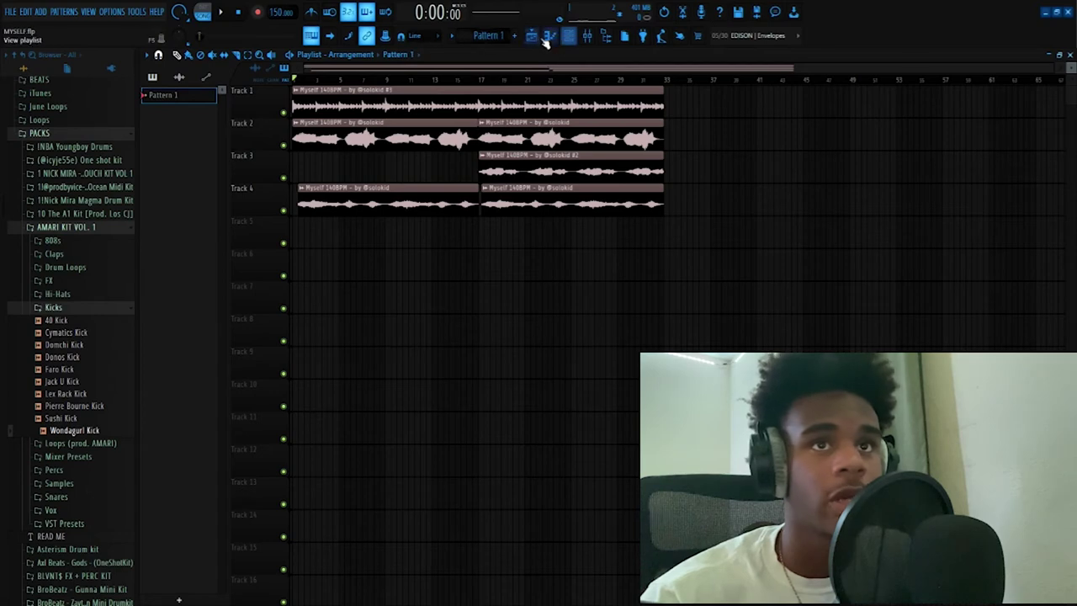
click(569, 38)
click(549, 37)
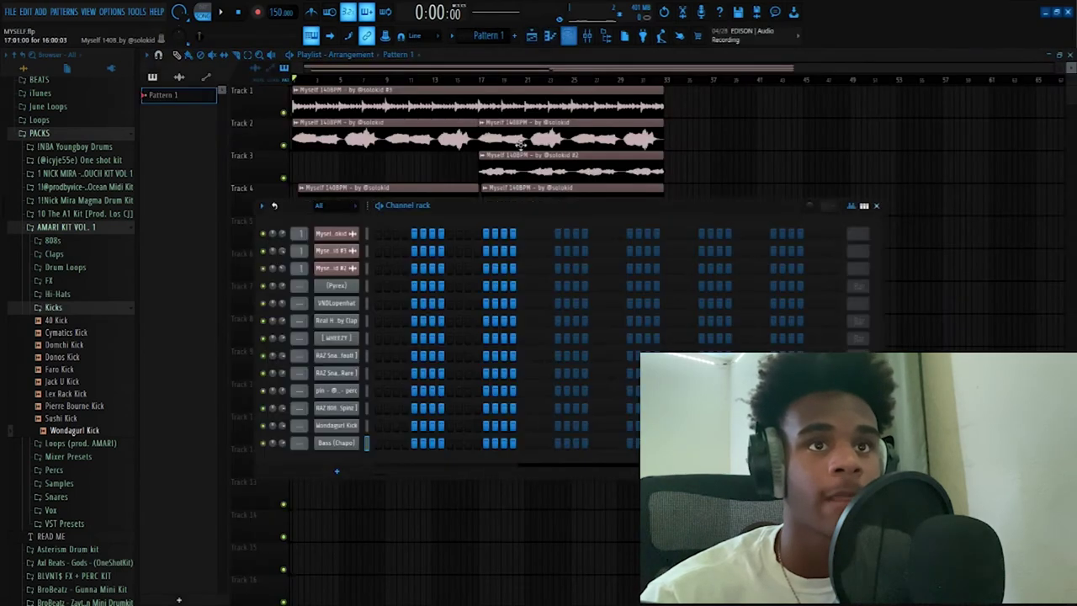
drag(494, 211, 524, 165)
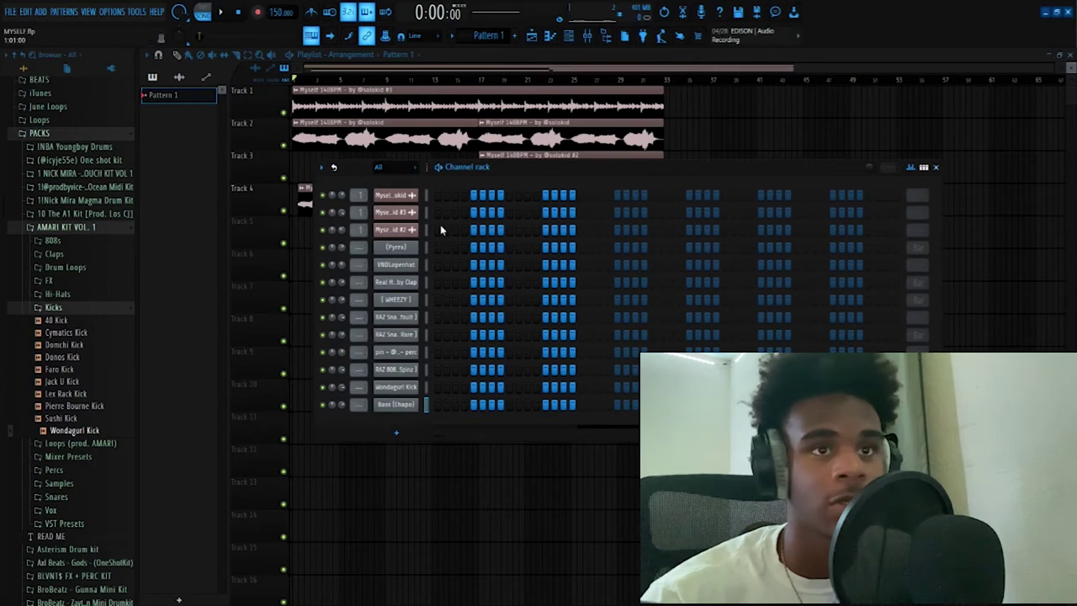
Fill bars 1 to 4 of the [Pyrex] hi-hat's piano roll with repeated C5 notes and play the pattern through
key(F7)
key(space)
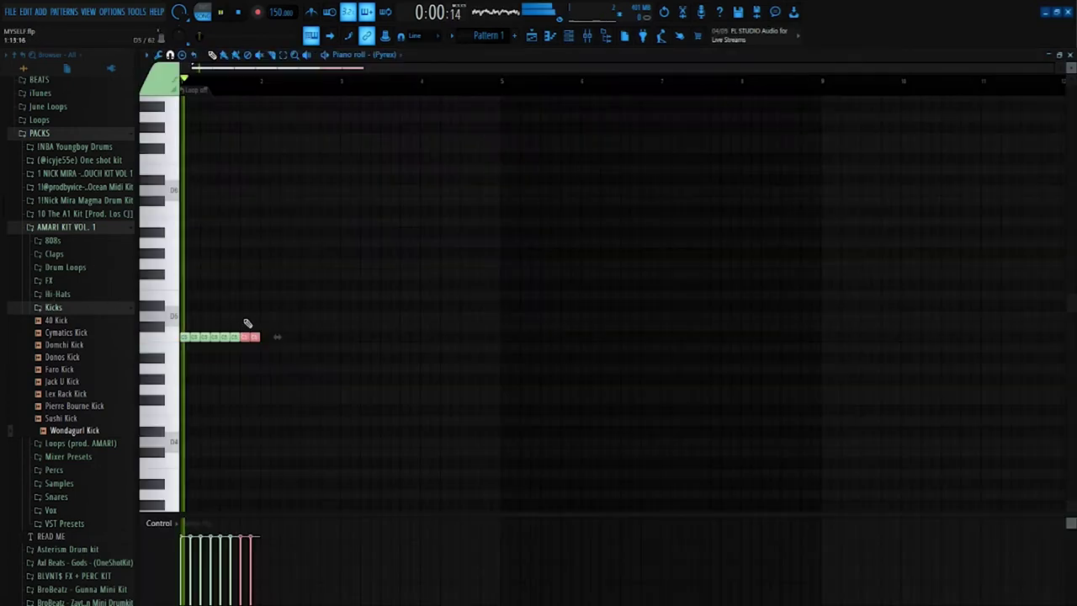
key(ctrl+b)
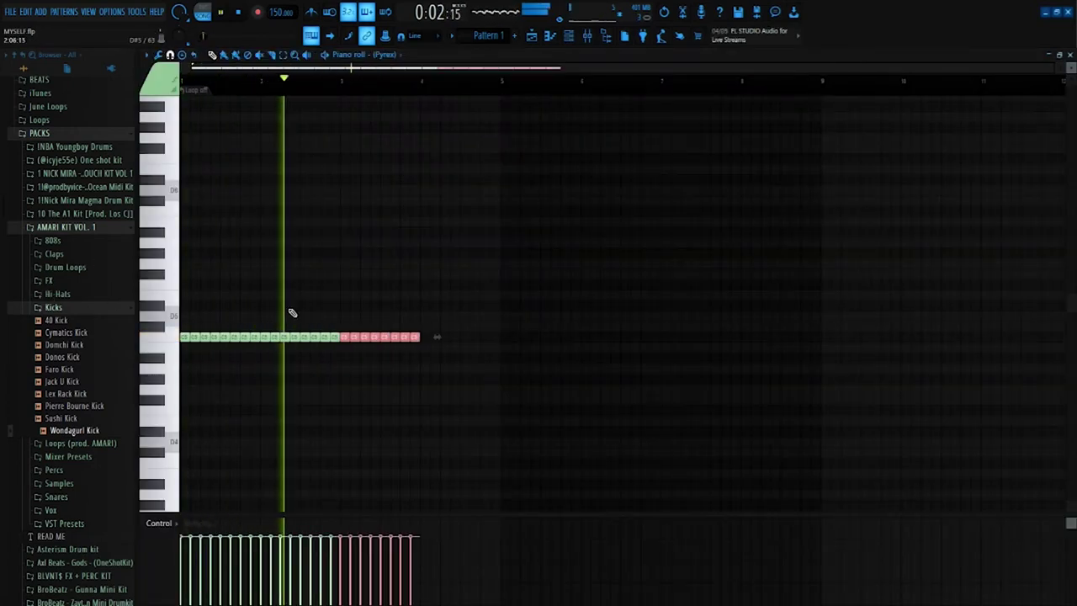
key(ctrl+b)
key(ctrl+d)
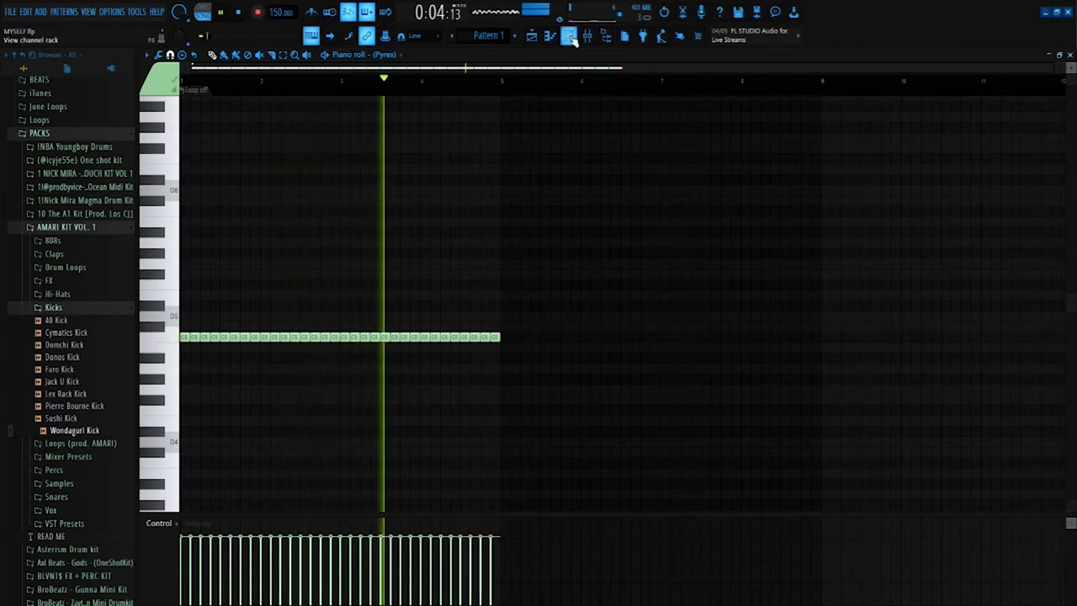
key(F6)
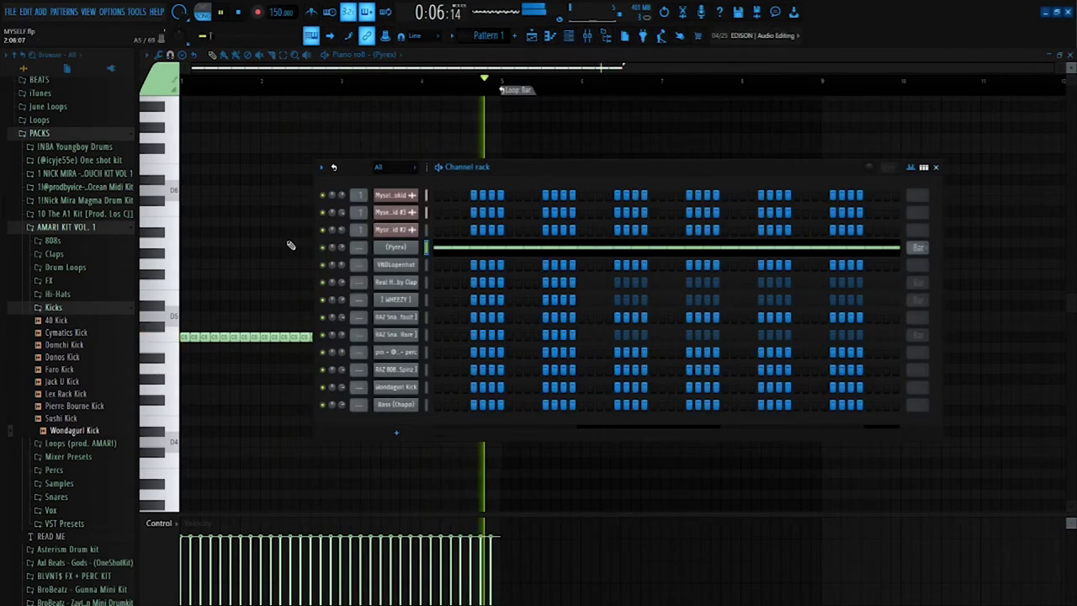
key(F6)
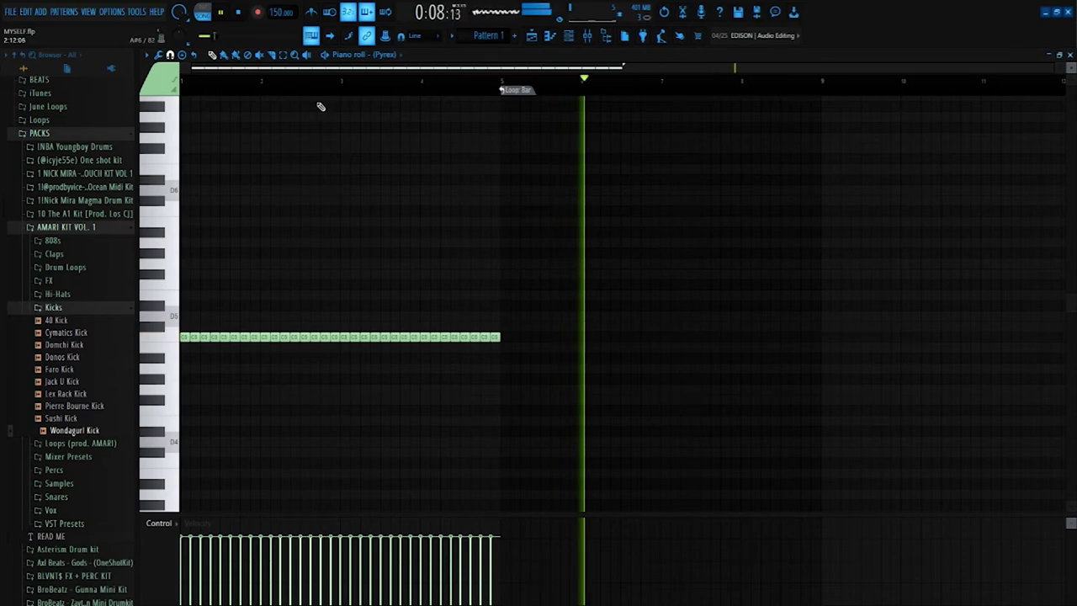
key(space)
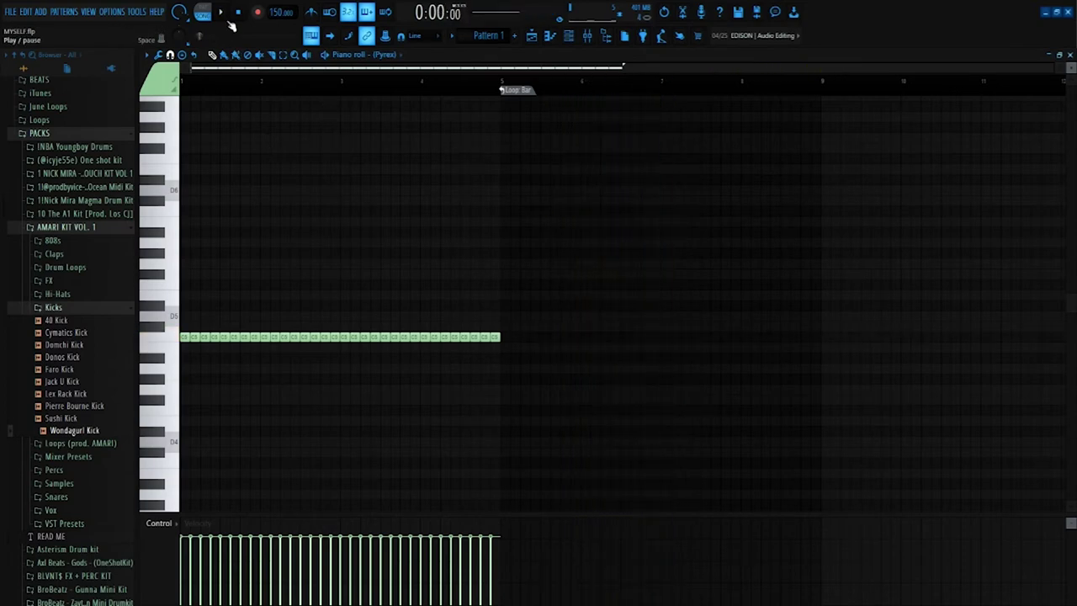
Lower the fourth hi-hat note of bar 1 to B4 and replay the start of the pattern
drag(215, 336, 214, 348)
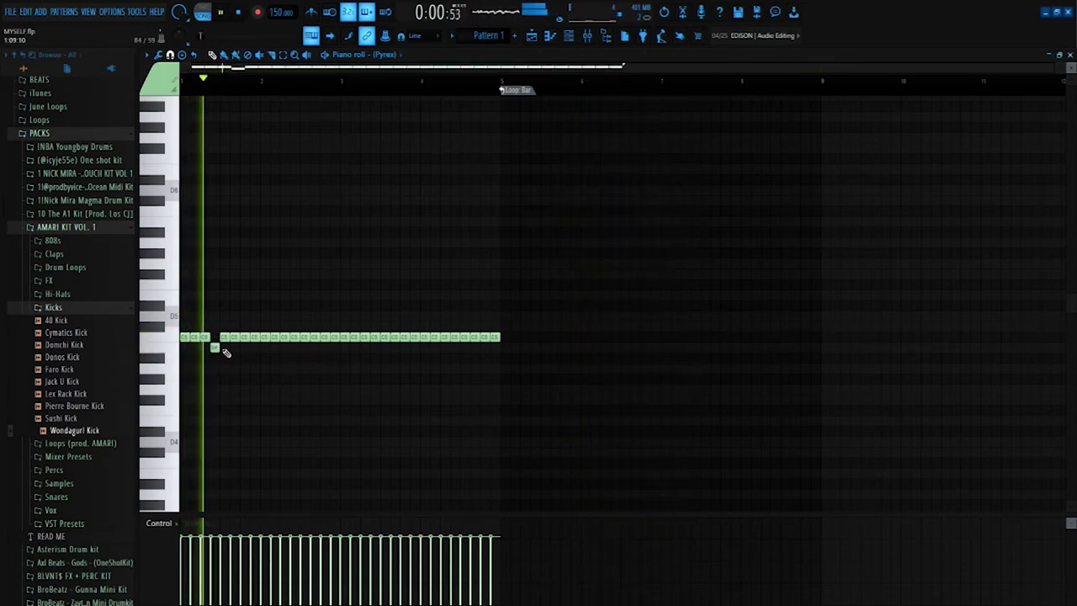
key(space)
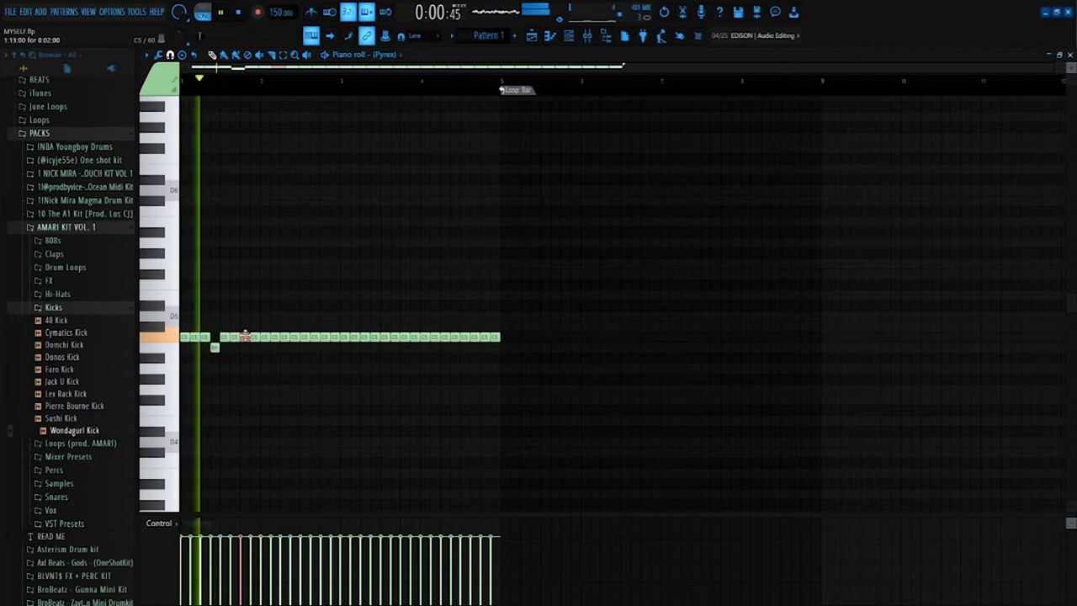
key(space)
key(space)
key(space)
key(space)
key(space)
Thin the chopped hi-hat note before bar 2 to a short roll and delete two C5 notes early in bar 2
right_click(247, 337)
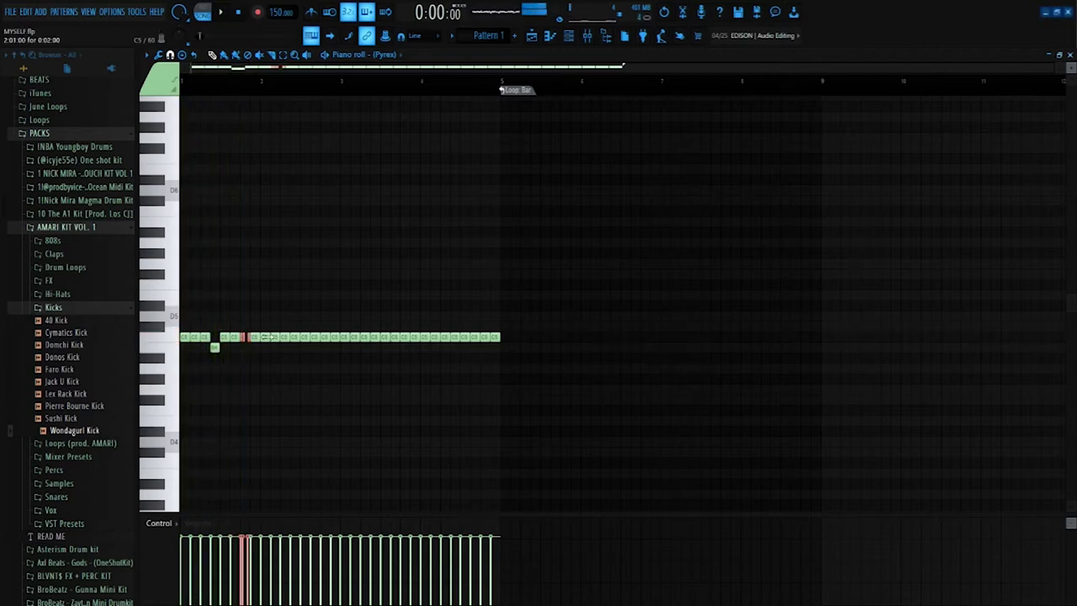
key(space)
key(space)
right_click(285, 337)
key(space)
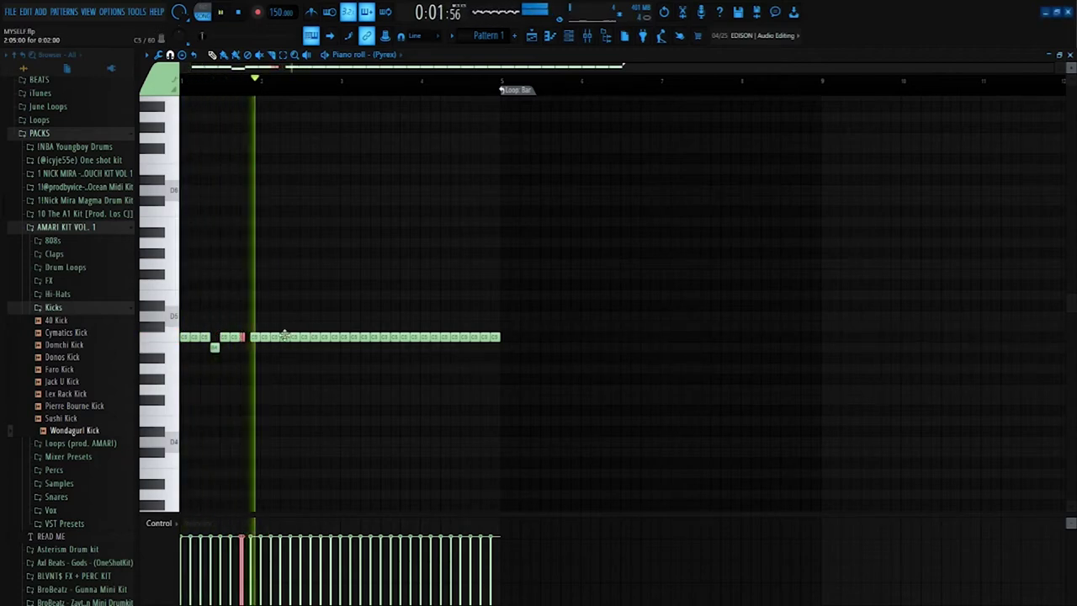
key(space)
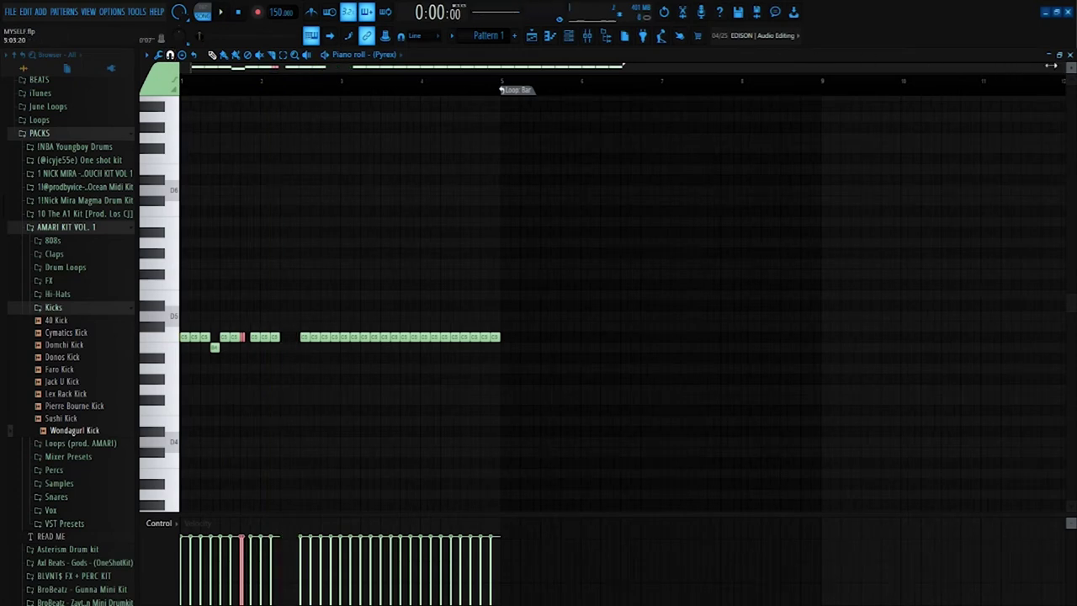
Fill the gap early in bar 2 with three evenly spaced C5 triplet notes and play the pattern
scroll(660, 109, up, 3)
click(431, 338)
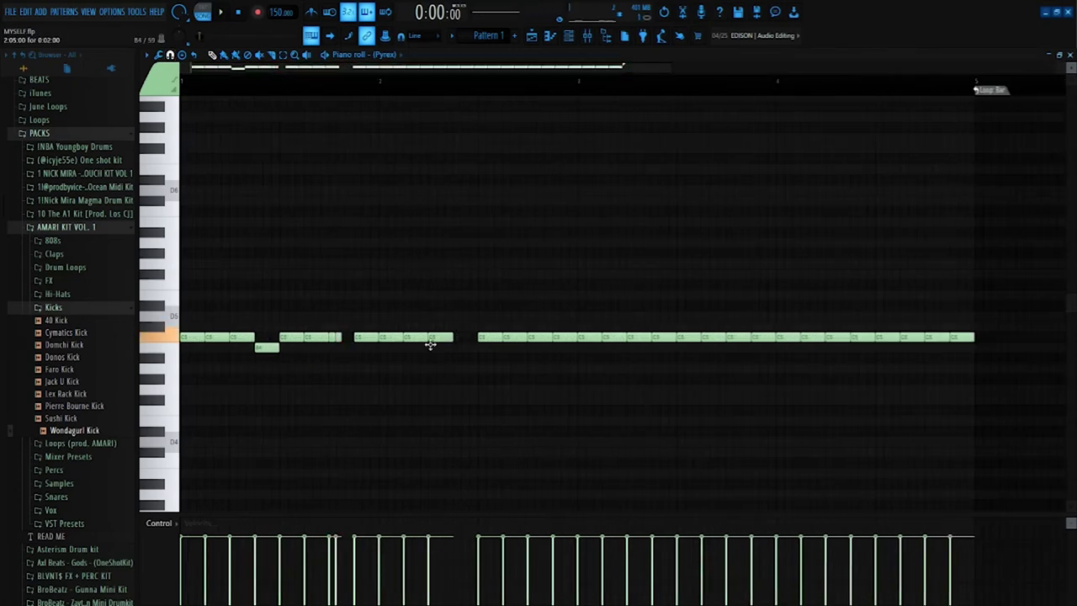
click(463, 339)
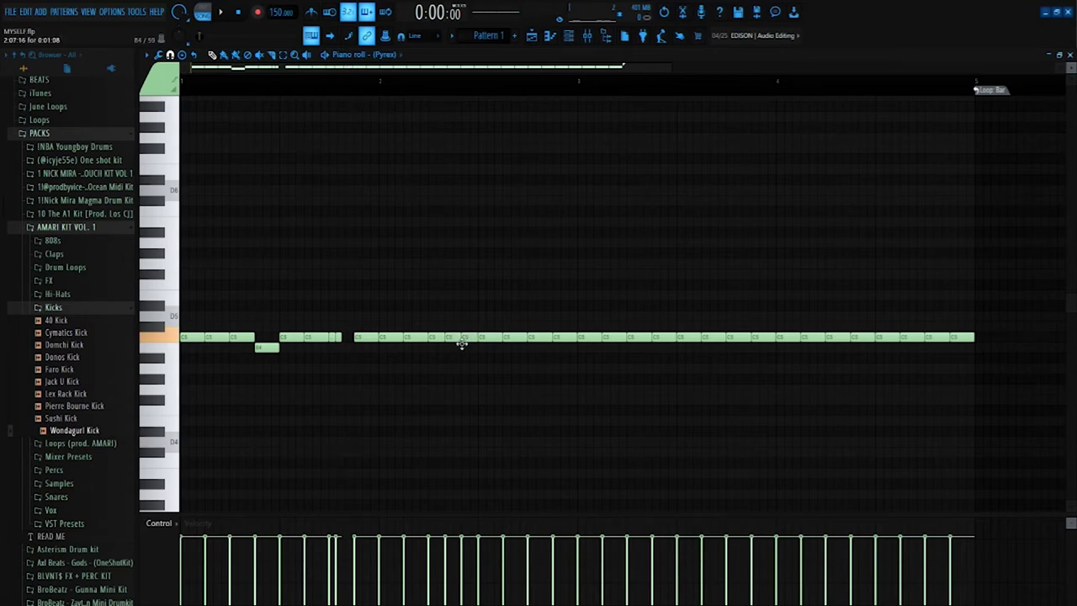
key(space)
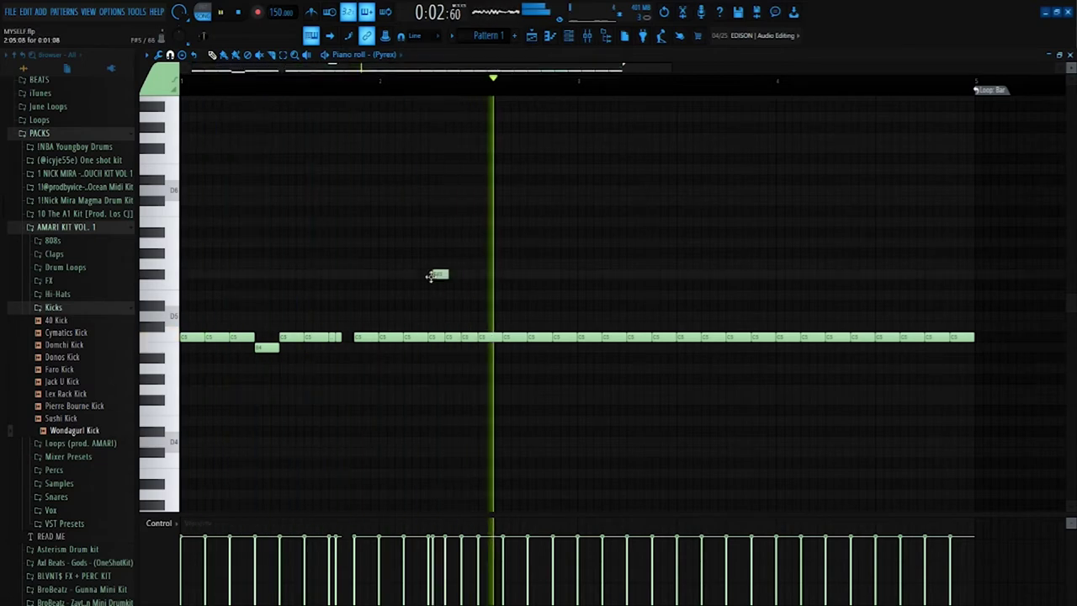
Lower a hi-hat note late in bar 2 to A#4 and chop the first note of bar 3 into a roll
drag(515, 338, 515, 358)
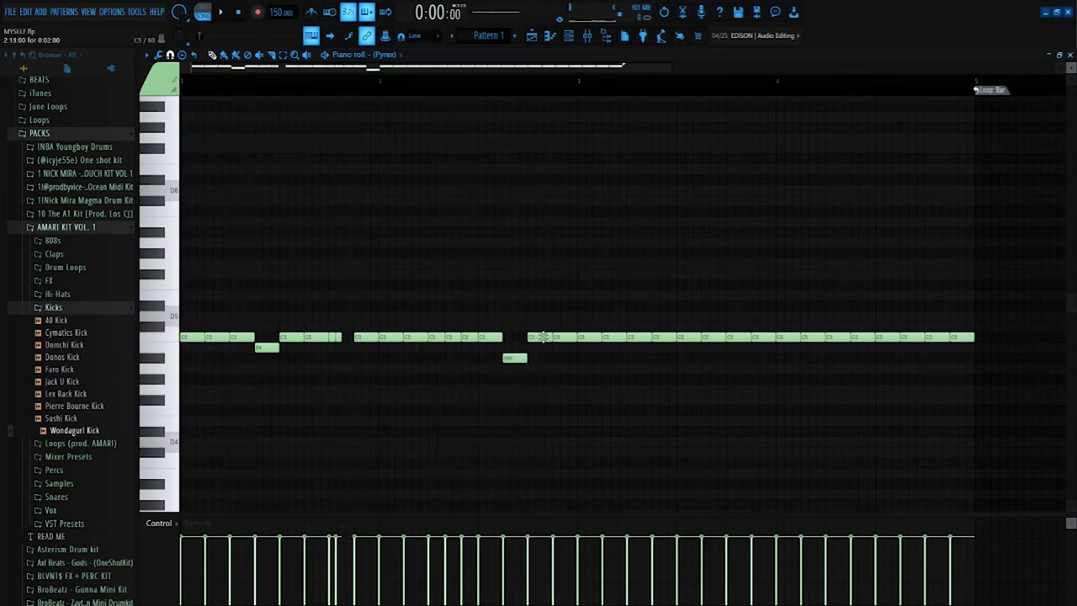
scroll(462, 83, right, 1)
click(460, 263)
right_click(466, 264)
ctrl+click(525, 337)
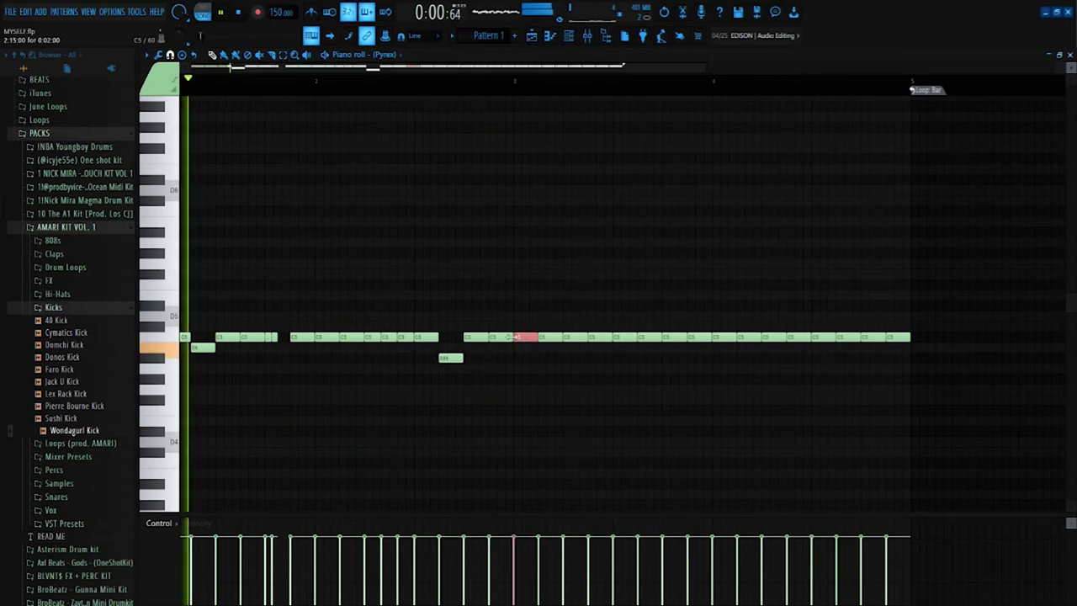
key(ctrl+u)
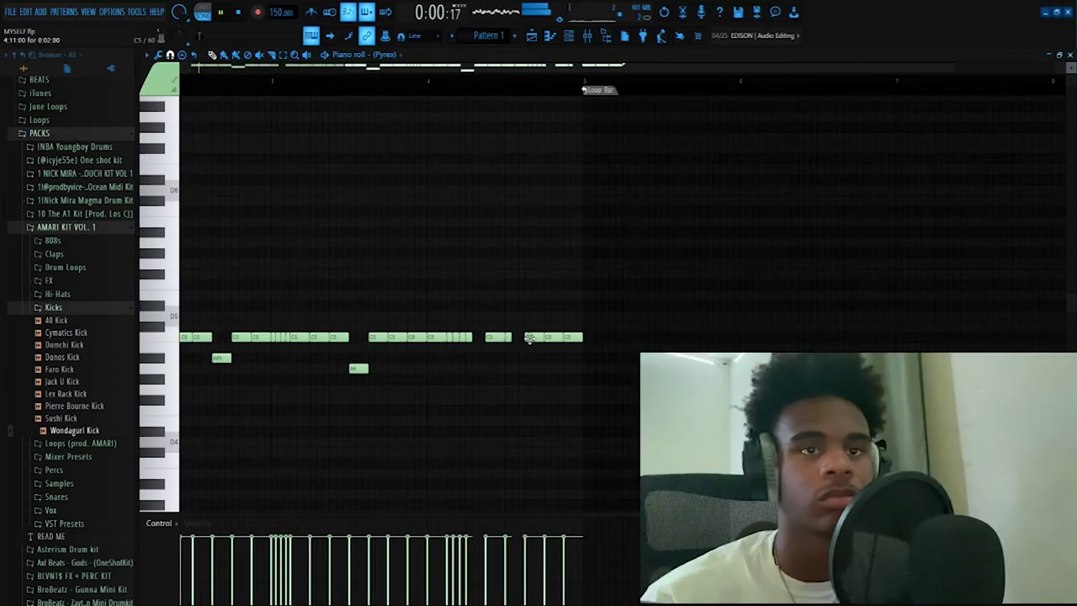
Fill the end of bar 4 with short triplet C5 notes and ramp down the velocity of the last three
click(525, 338)
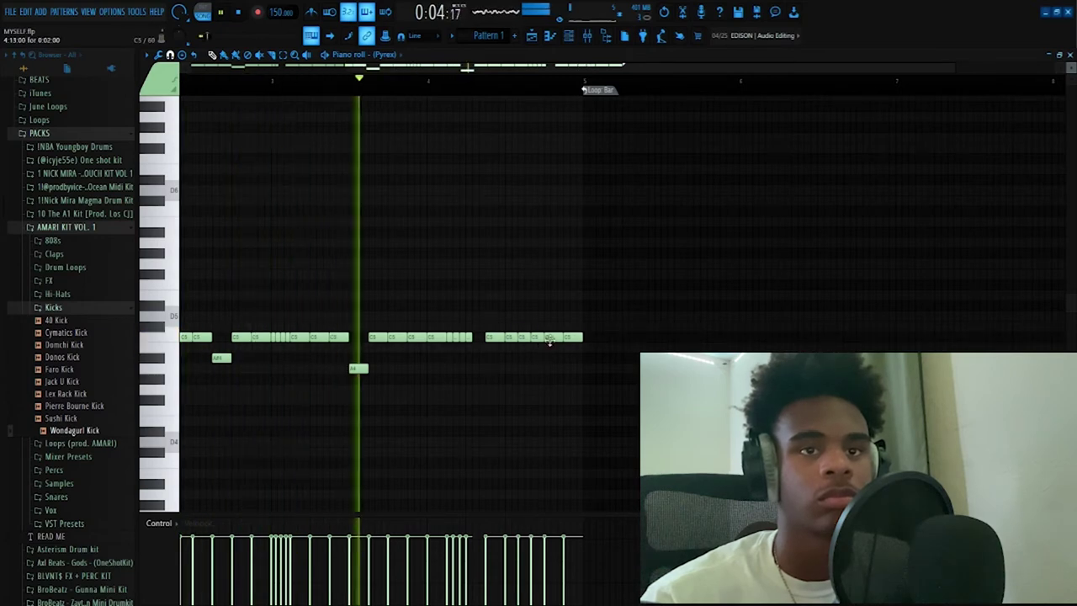
right_click(551, 340)
right_click(569, 340)
click(546, 340)
click(565, 338)
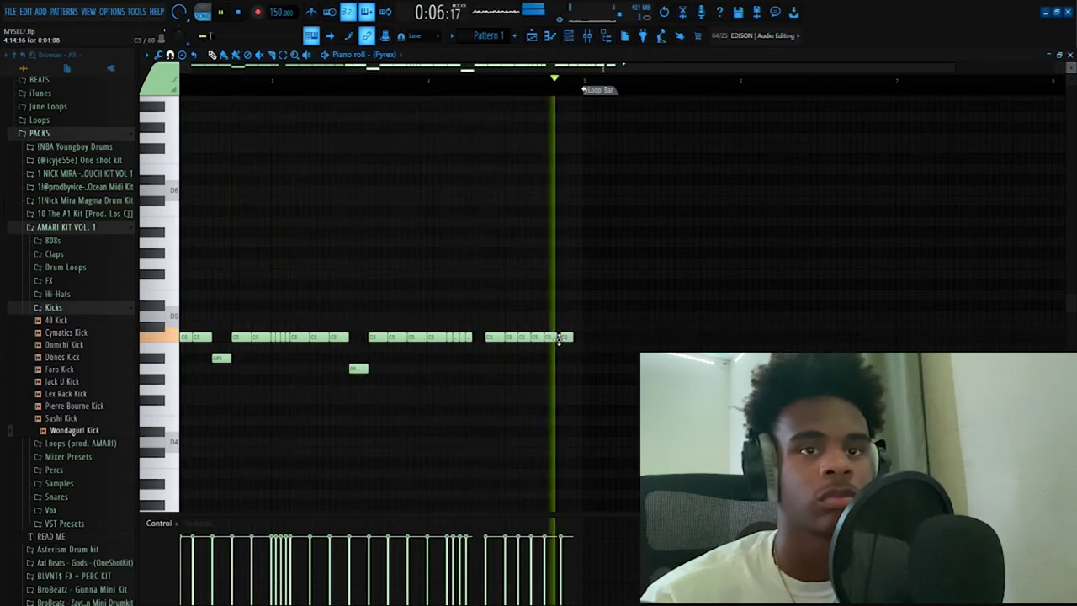
click(572, 337)
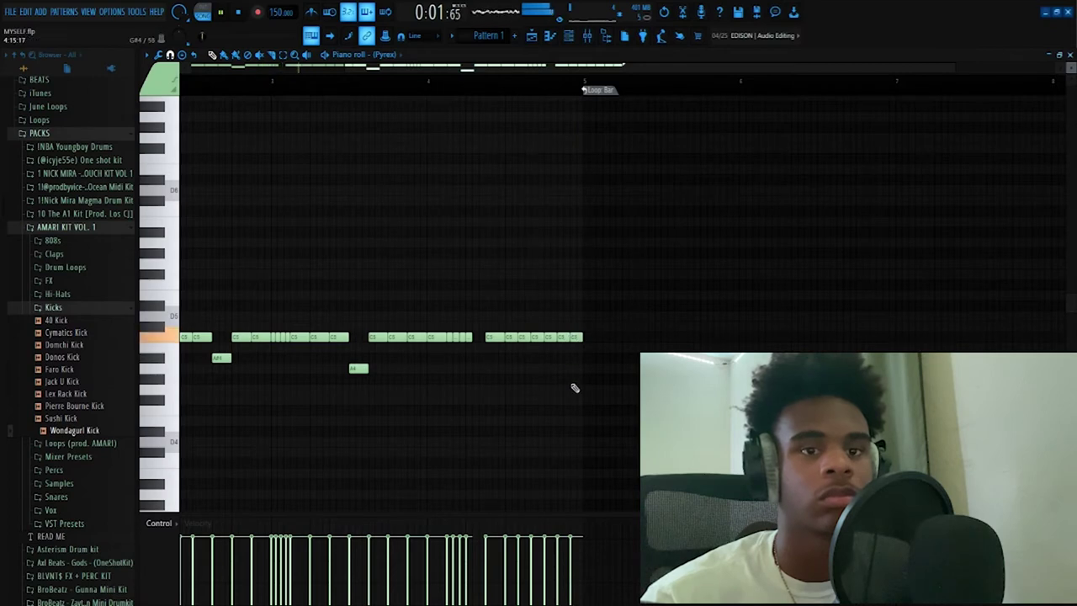
drag(547, 551, 571, 565)
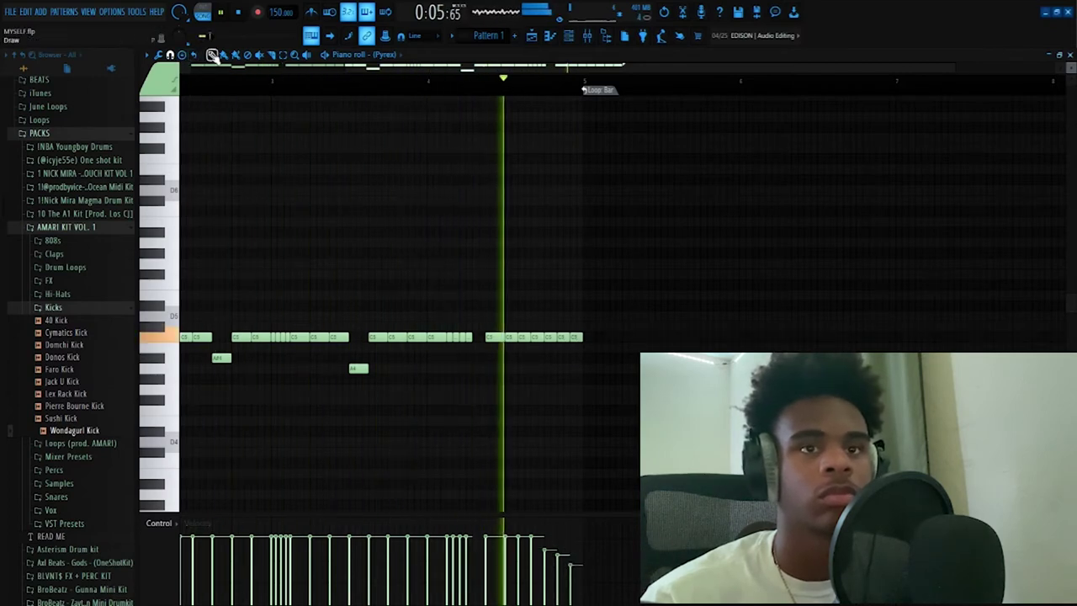
key(space)
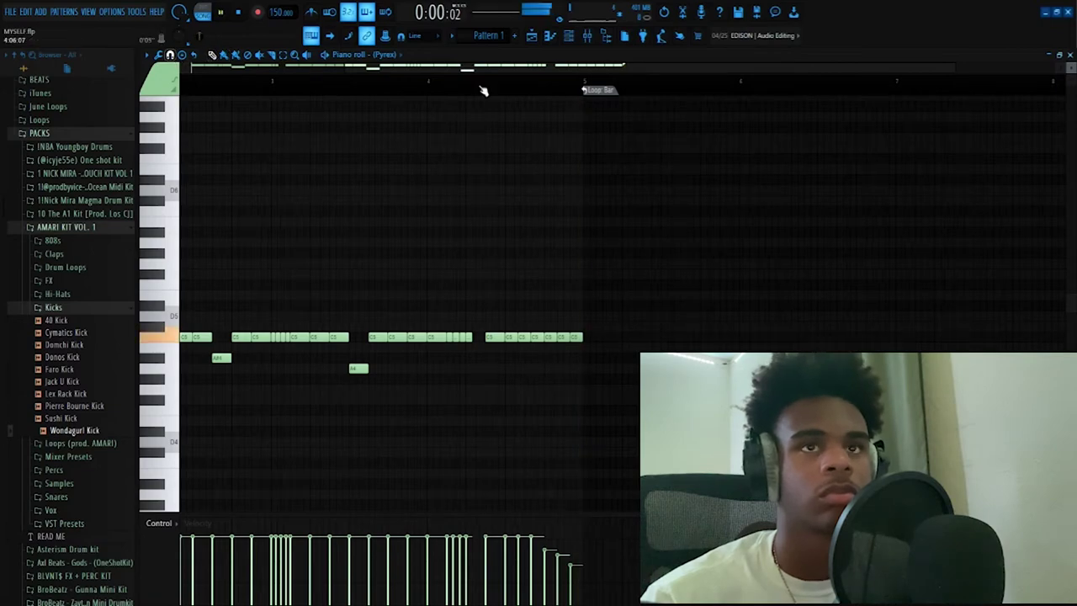
Place Pattern 1 on Track 5 and program the Real Hood Baby Clap on step 9, repeating every bar
click(572, 37)
click(532, 36)
click(571, 37)
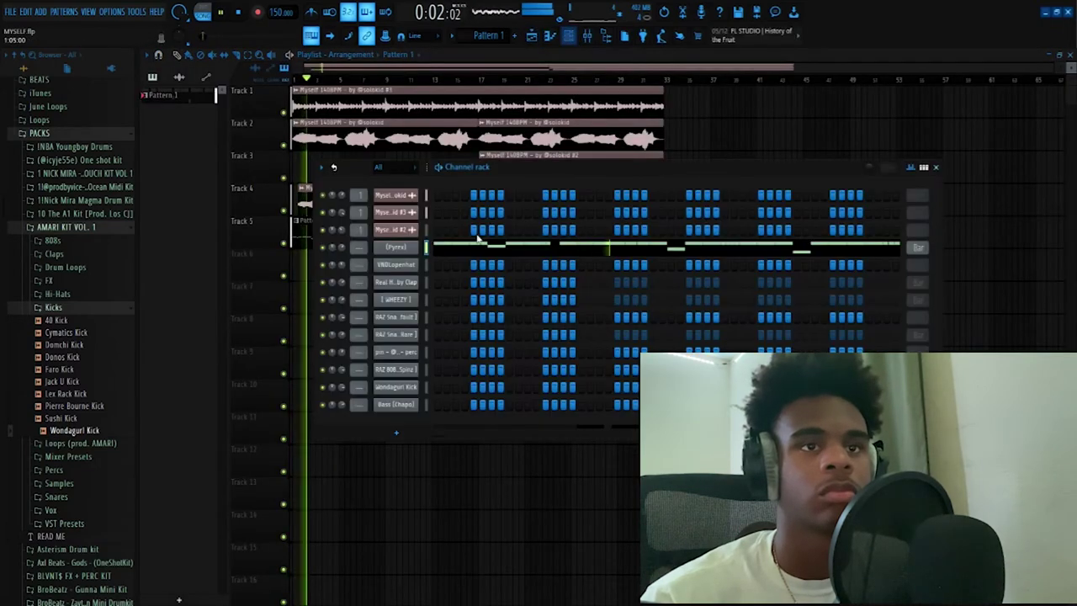
key(space)
key(space)
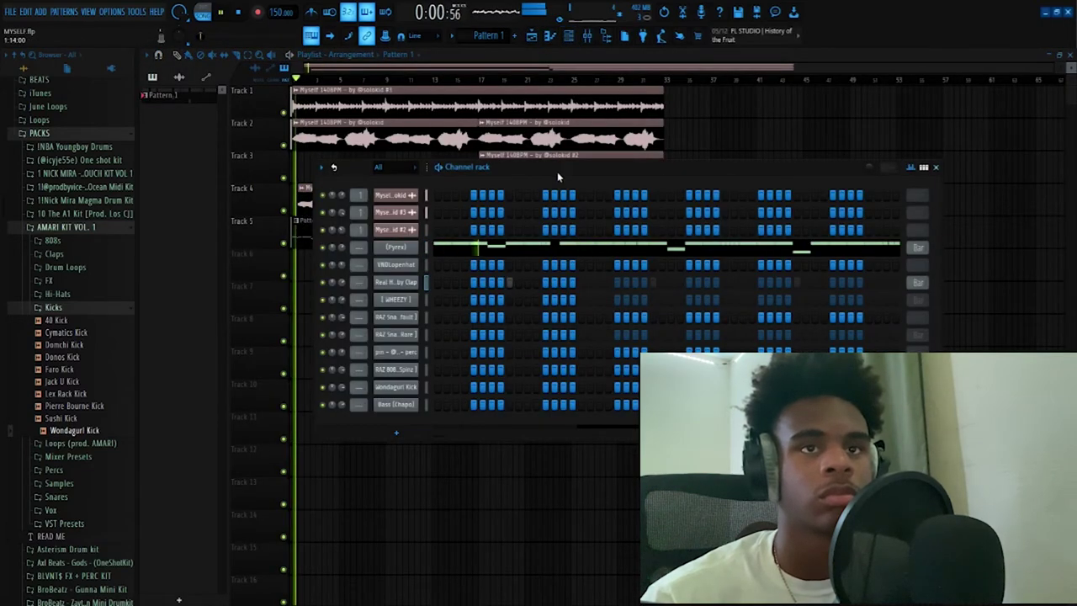
Shift the channel rack upward, open the Real Hood Baby Clap's sampler settings, and stop playback
drag(557, 169, 518, 149)
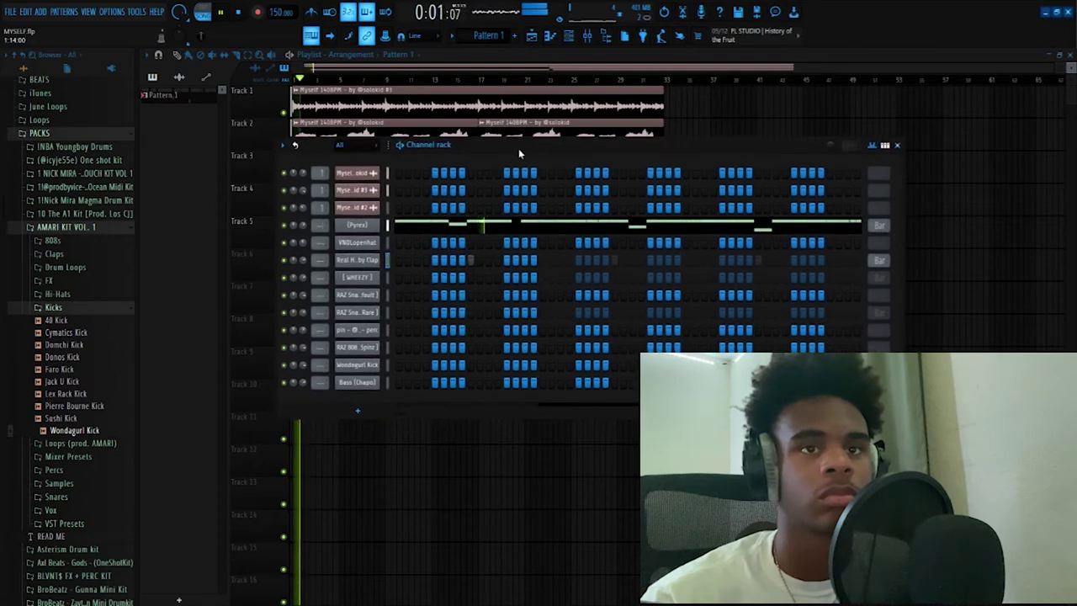
click(357, 260)
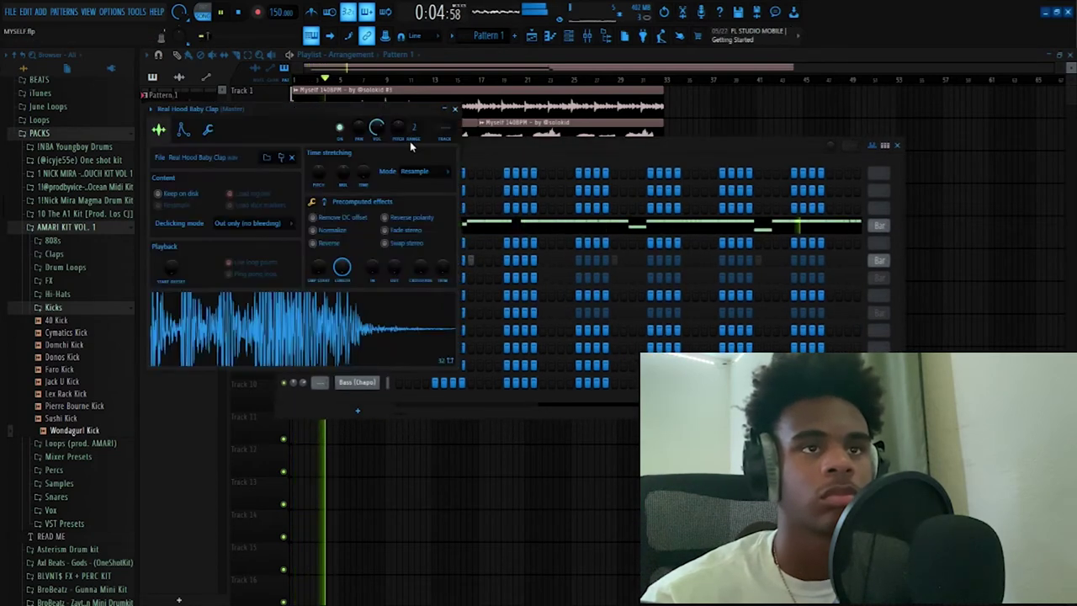
key(space)
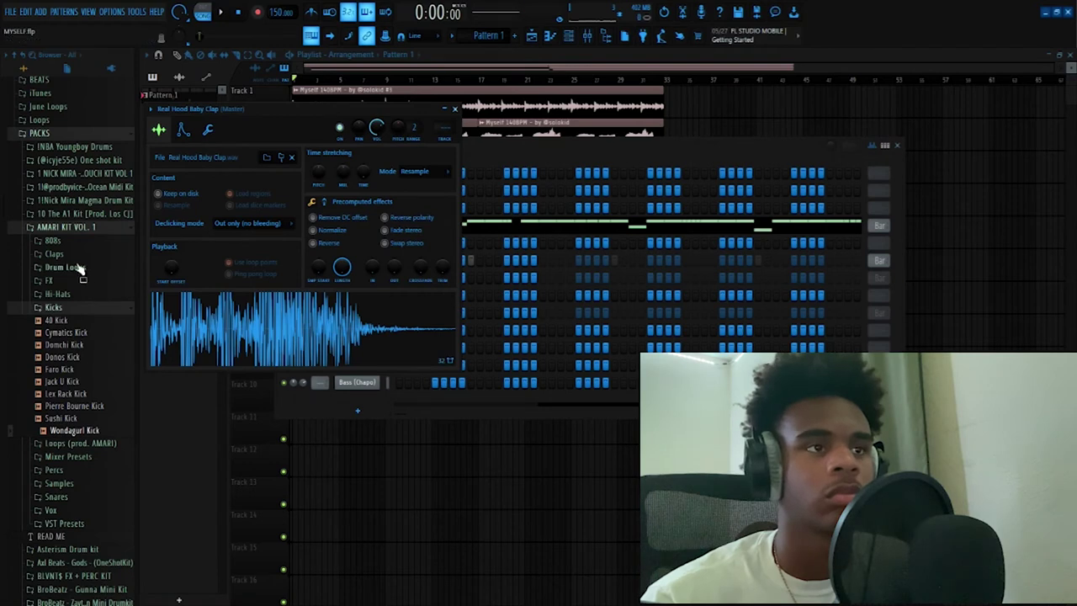
Browse the sample packs for other claps and open the Claps folder of the SNRLX JUGG KIT
click(54, 253)
scroll(82, 416, down, 12)
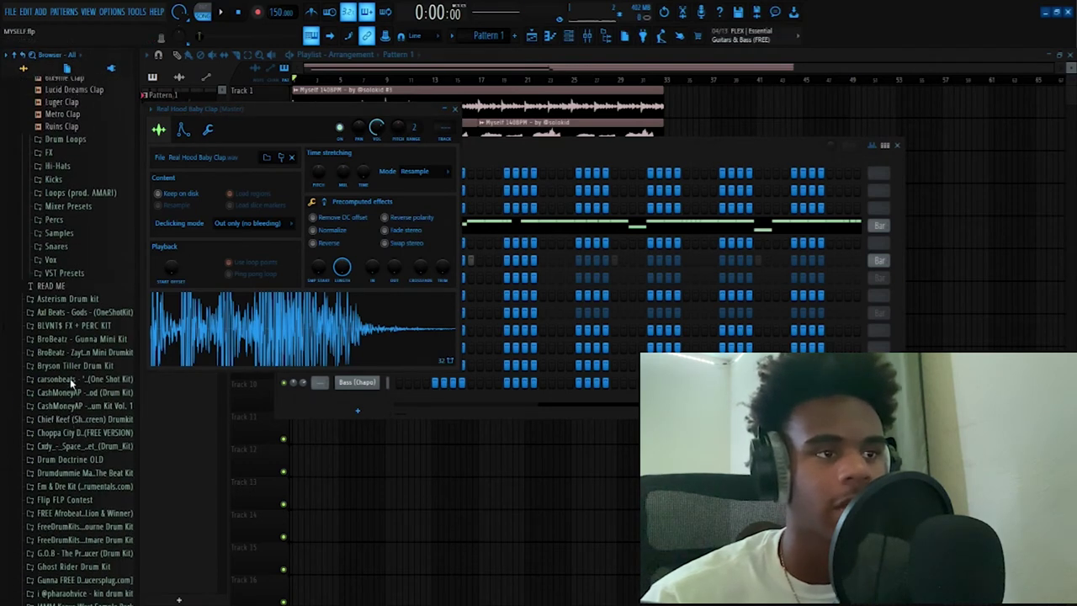
scroll(81, 429, down, 3)
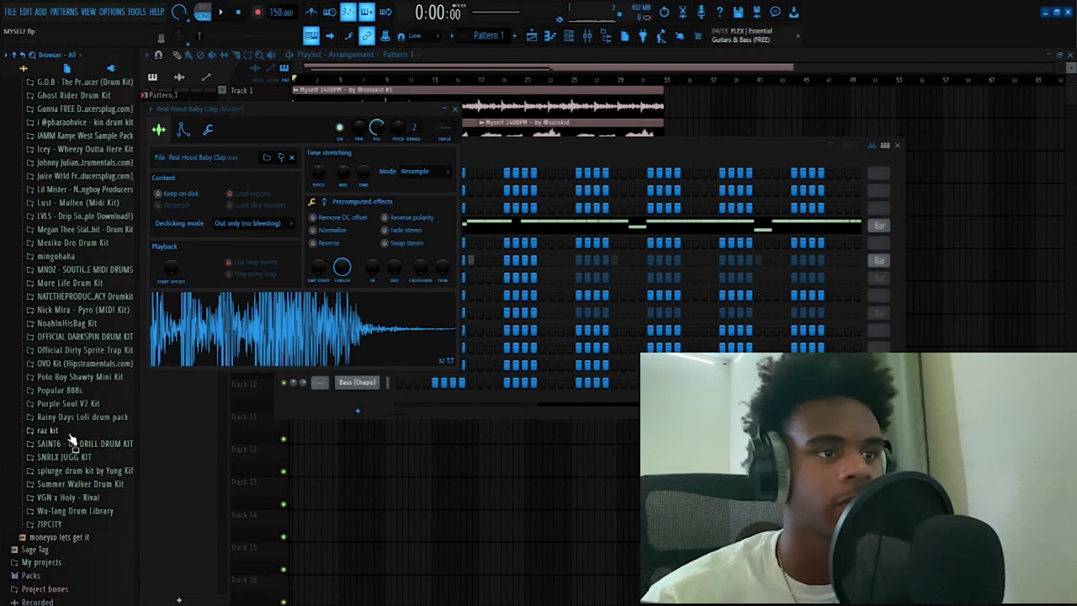
click(72, 458)
scroll(84, 438, down, 3)
click(54, 281)
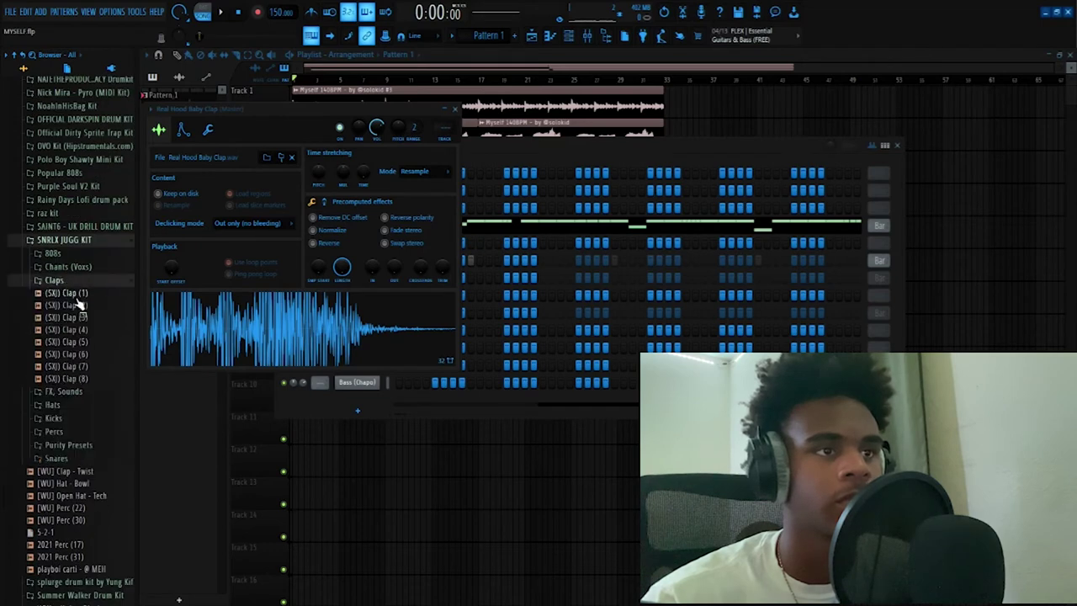
Audition the kit's claps, replace the Real Hood Baby Clap with (SXJ) Clap (6), and play the beat briefly
click(78, 305)
click(83, 355)
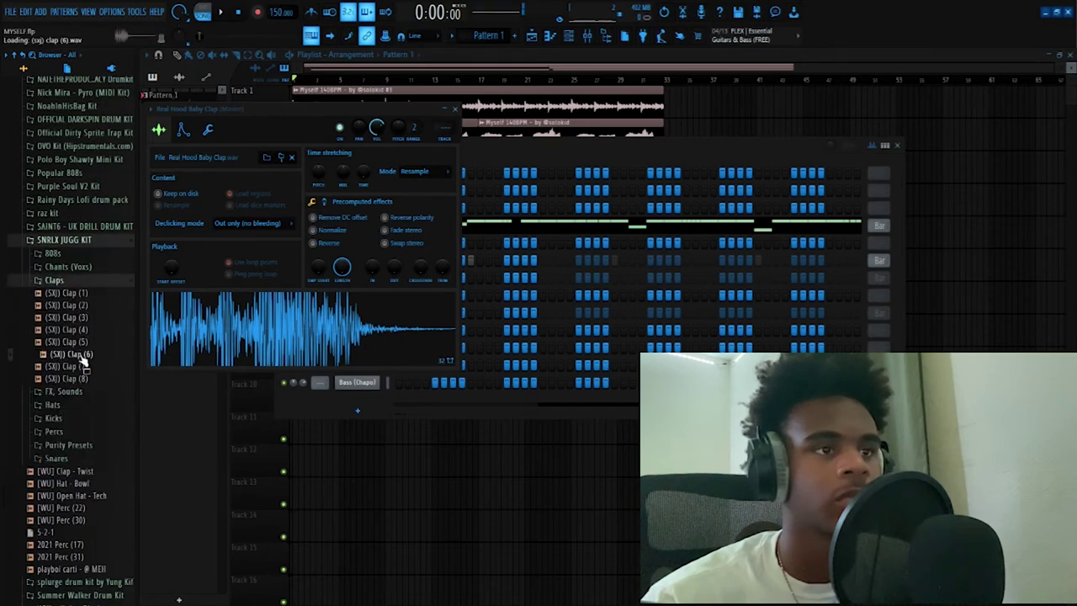
click(82, 367)
click(80, 357)
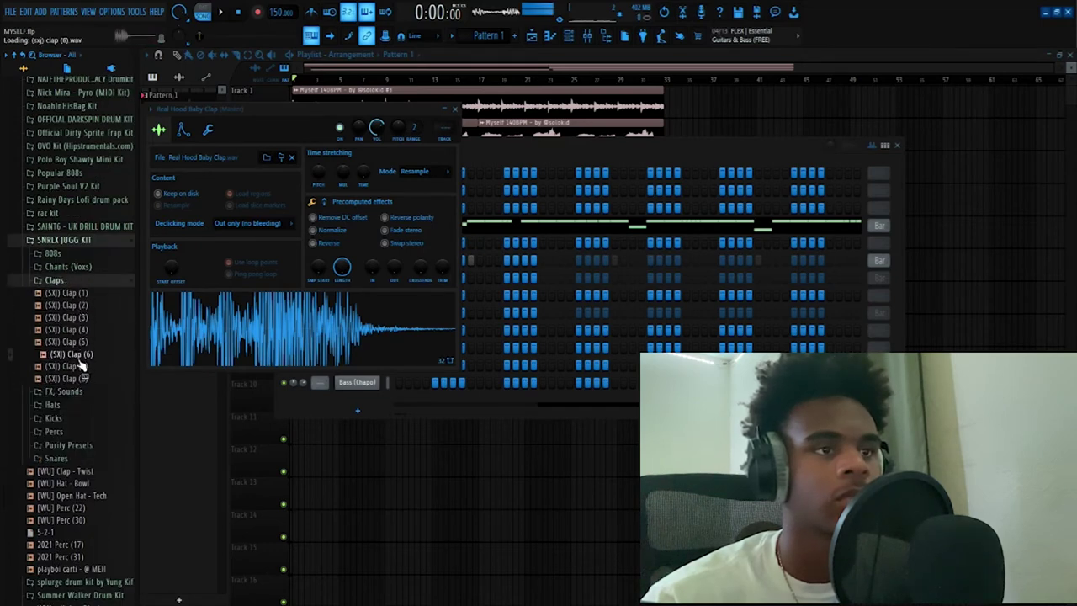
drag(133, 357, 225, 340)
click(526, 152)
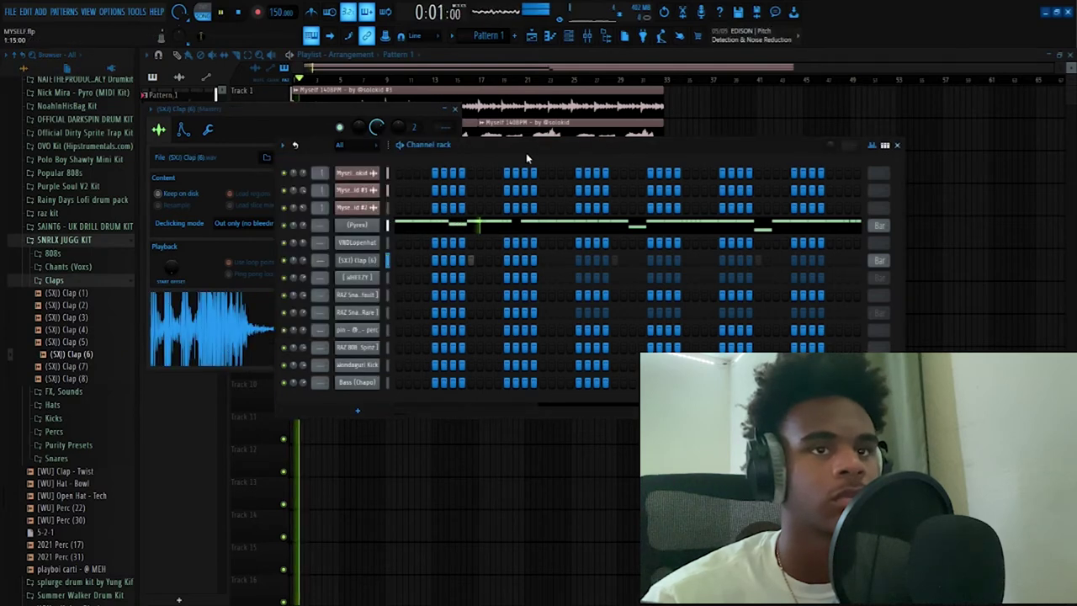
key(space)
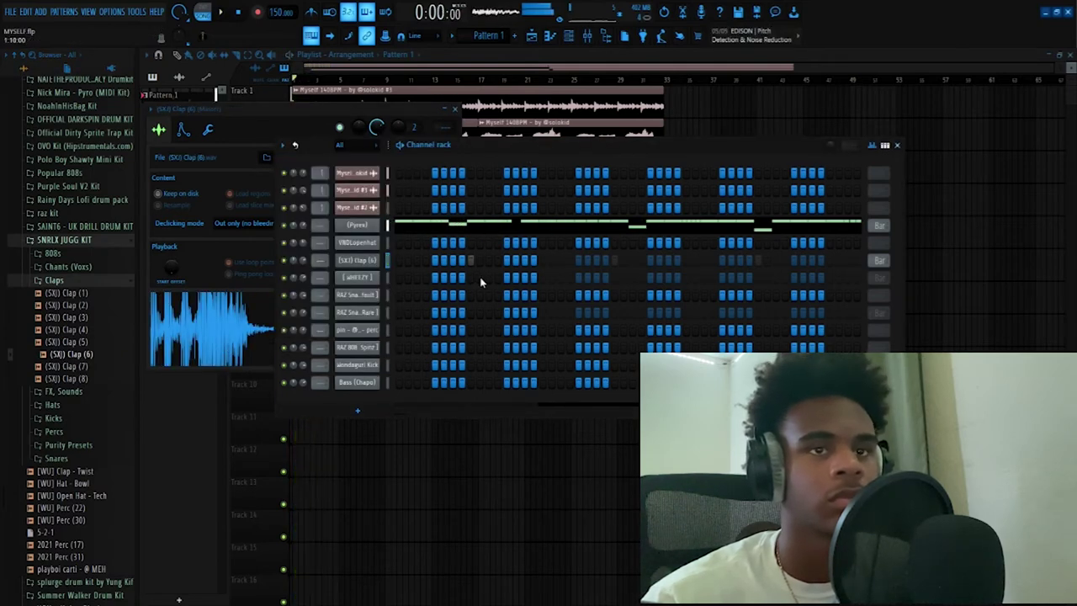
Layer the [ WHEEZY ] sample with the clap on step 9, repeating every bar, and play it back
click(371, 279)
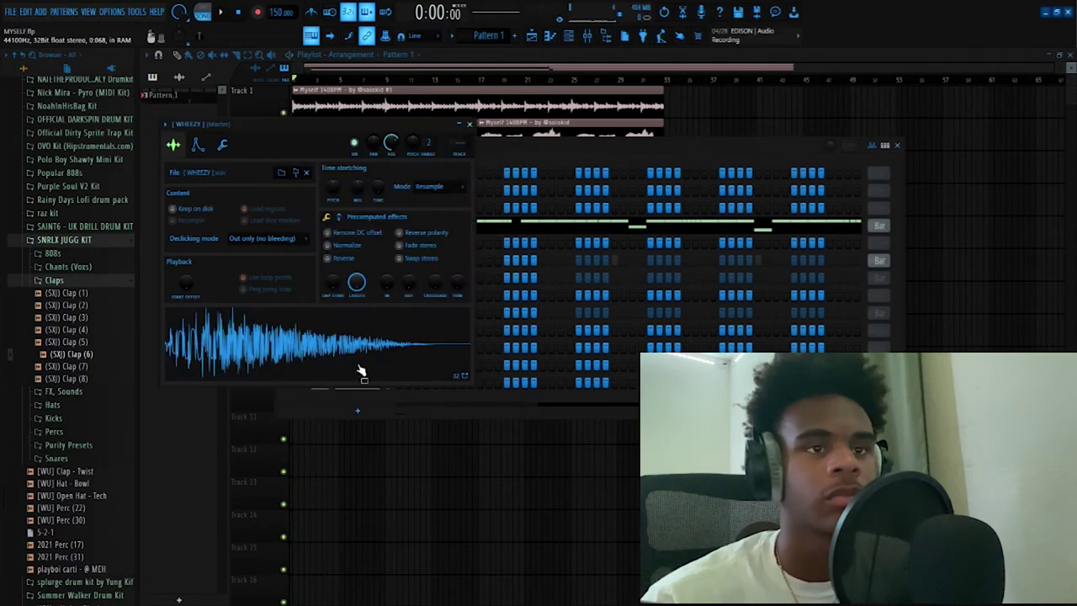
click(496, 150)
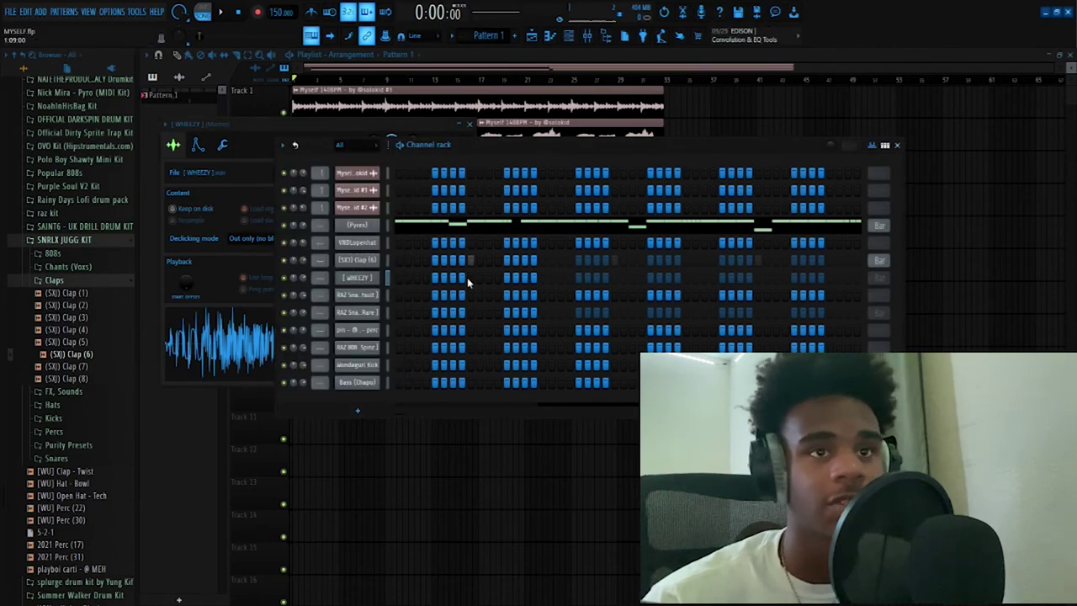
key(space)
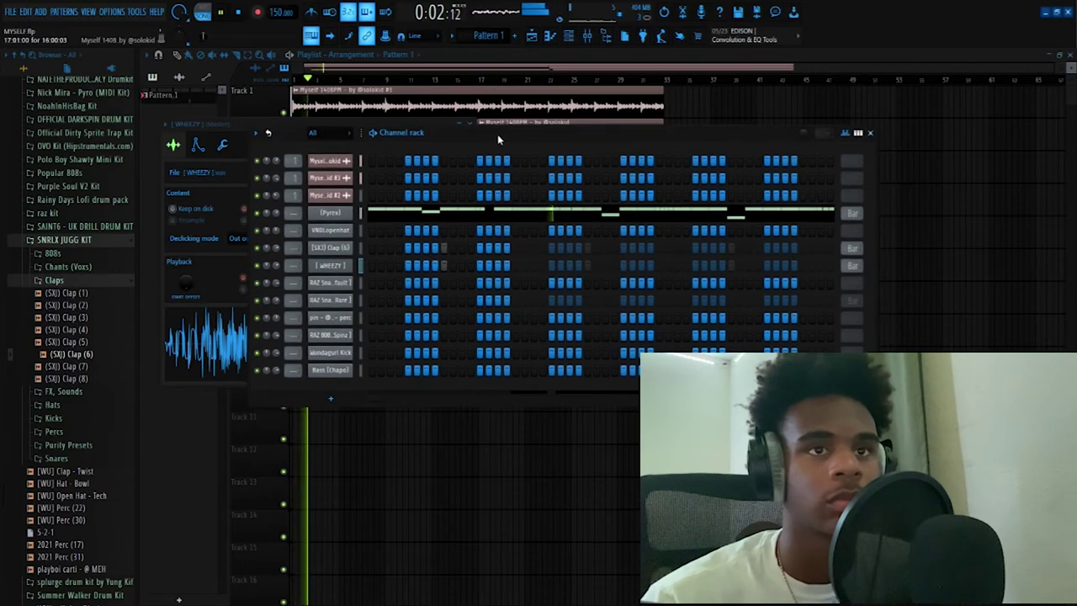
drag(524, 146, 497, 134)
key(space)
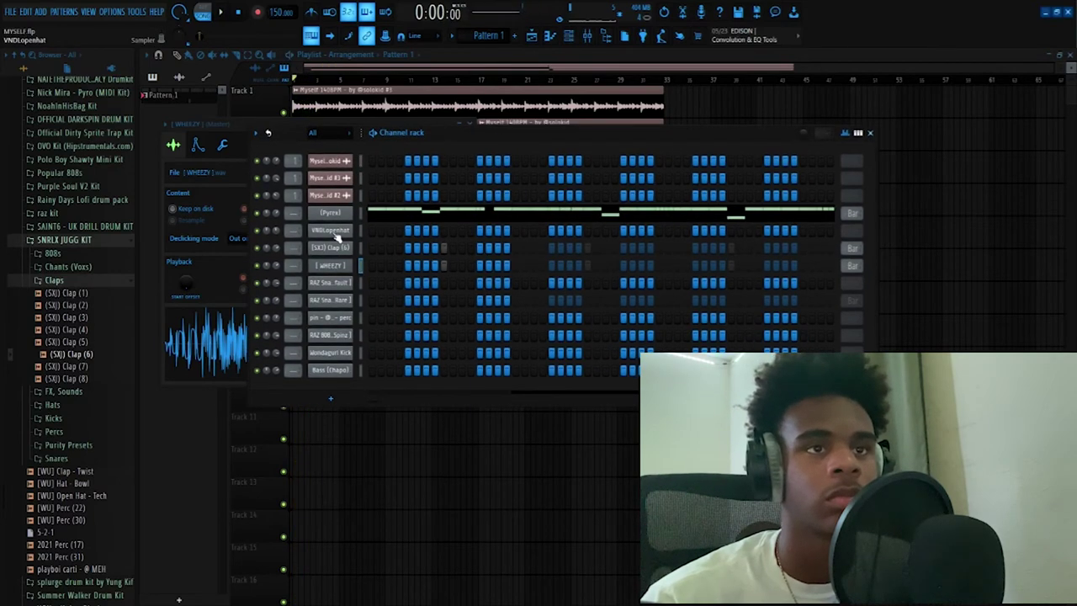
Place VNDLopenhat hits on step 5 of bar 2 and step 5 of bar 6 during playback
click(330, 229)
click(543, 136)
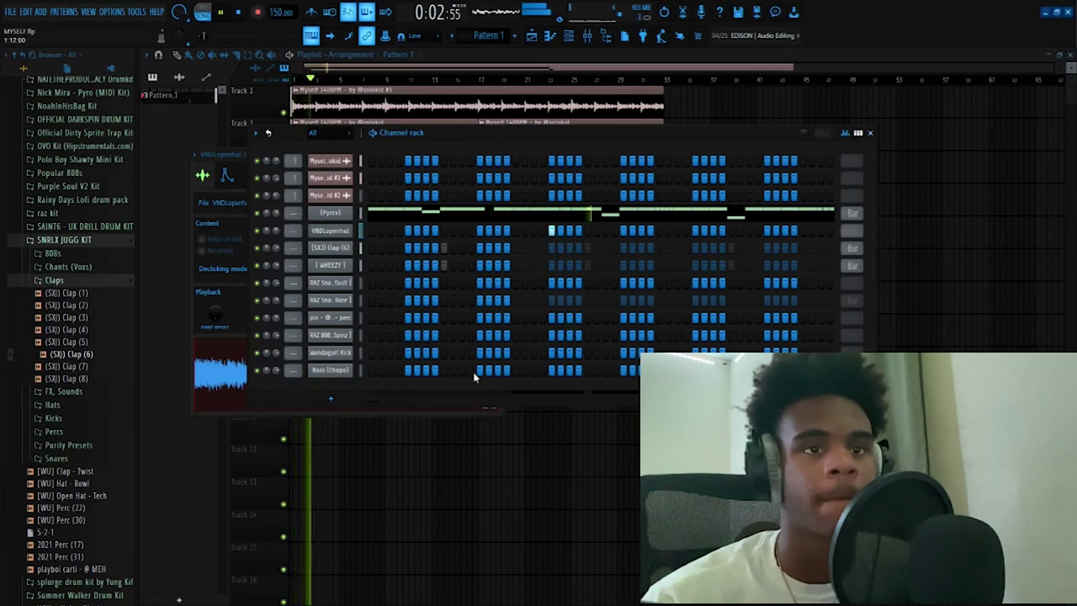
drag(385, 401, 402, 397)
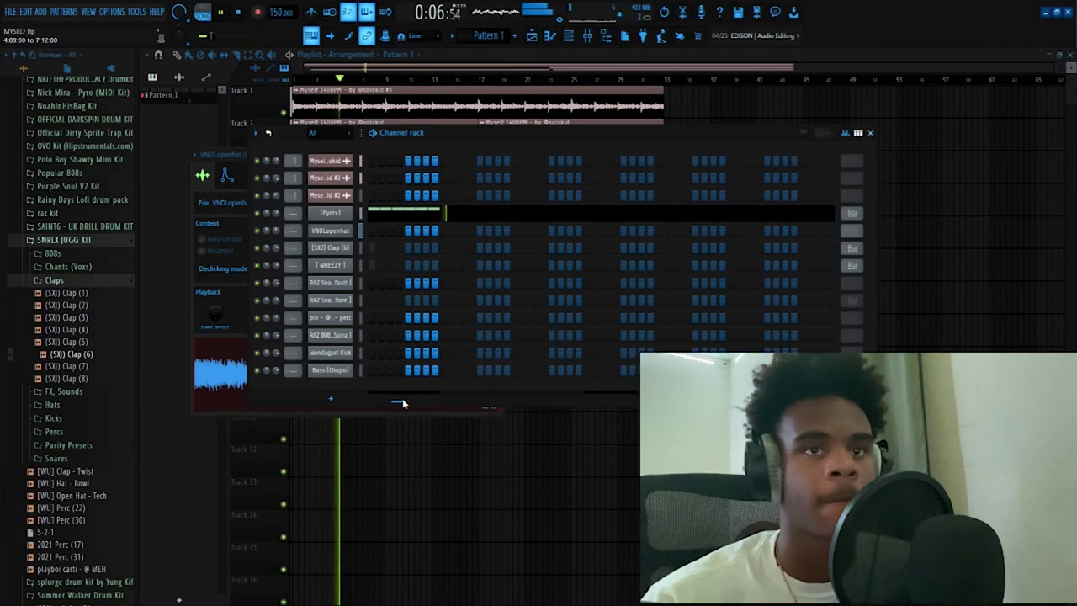
click(623, 230)
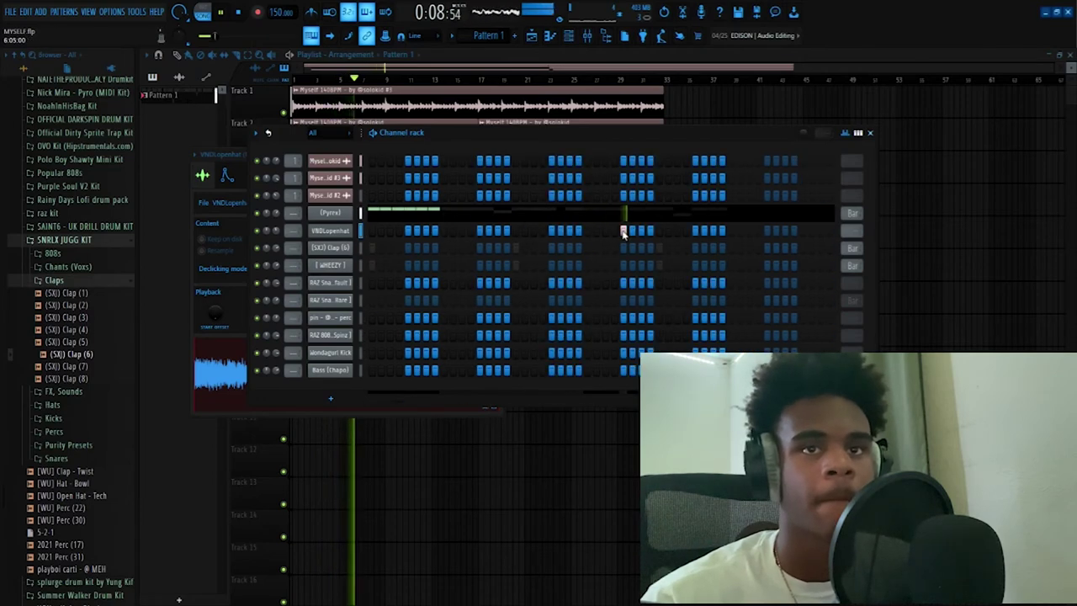
Place a hit of the first RAZ snare on step 3 of bar 2, listen, and stop playback
click(399, 398)
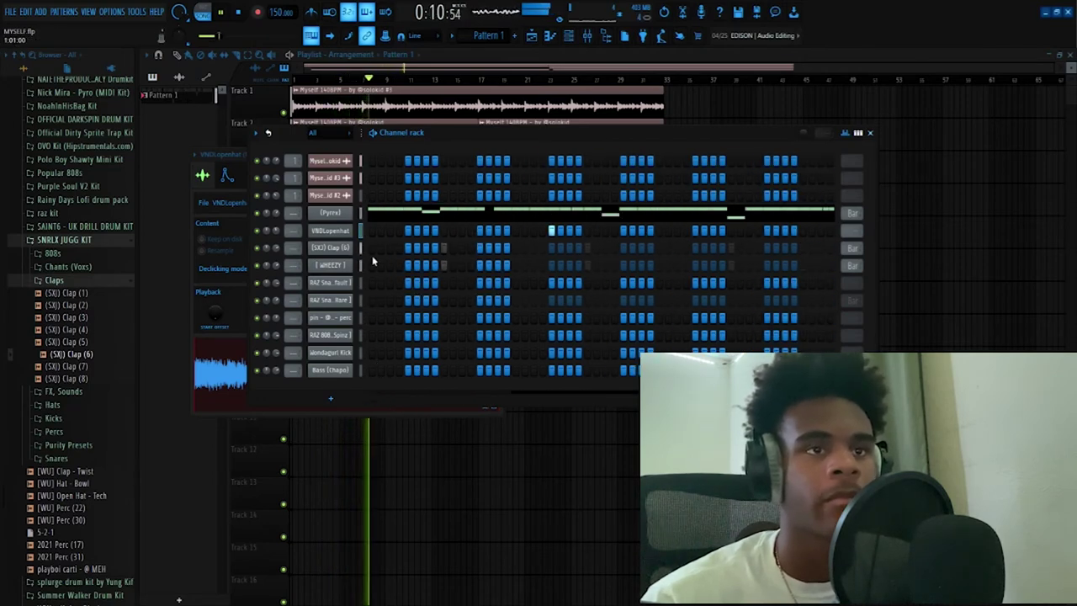
click(533, 283)
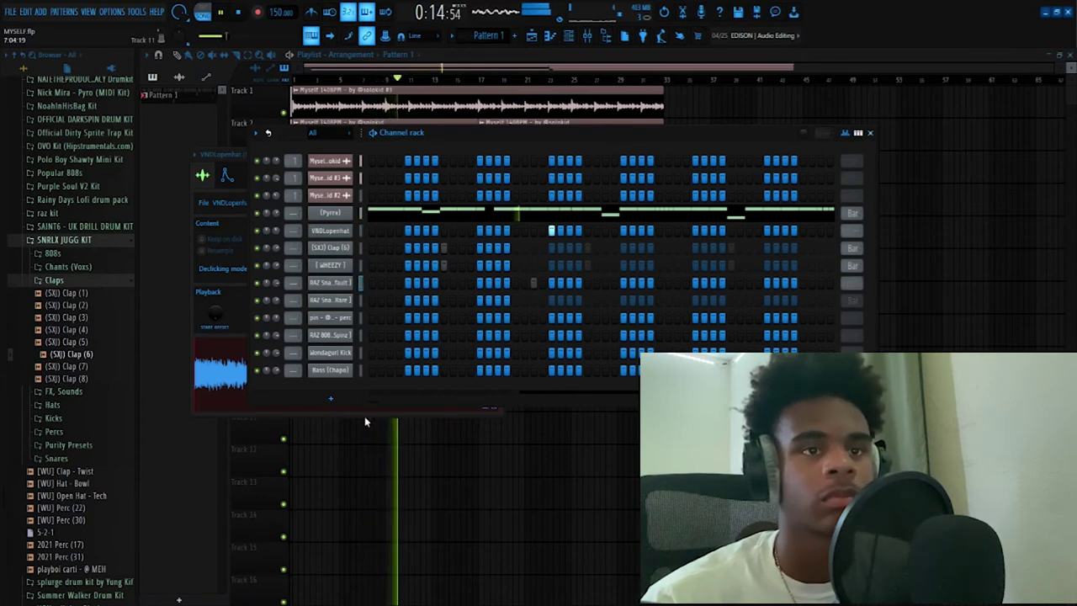
drag(368, 400, 421, 393)
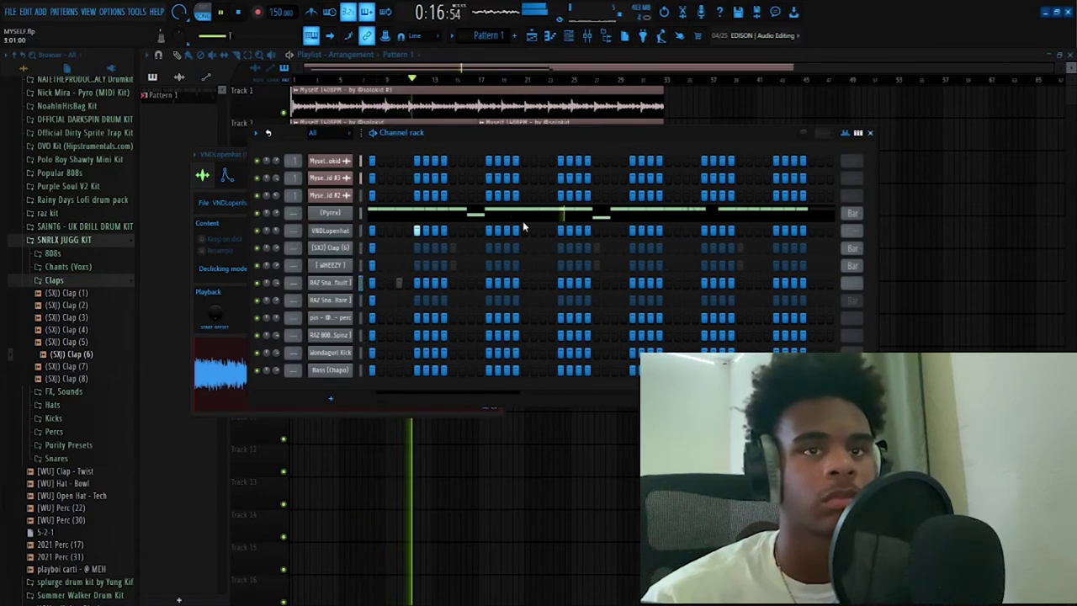
key(space)
Find the Mixing Presets in the mingohaha drum kit folder of the browser
click(587, 37)
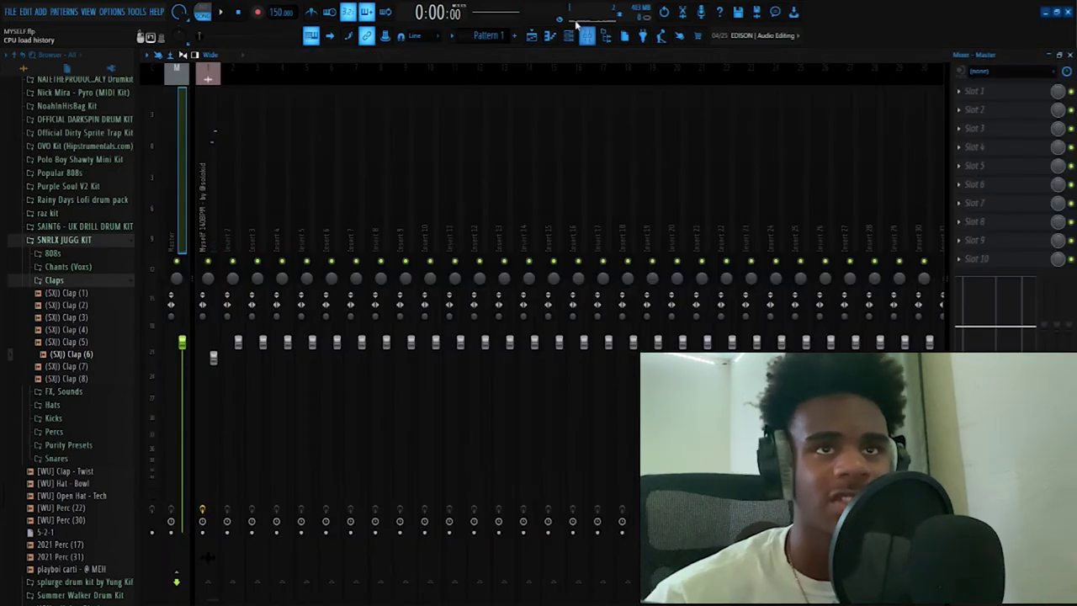
click(579, 34)
click(570, 36)
scroll(92, 286, up, 10)
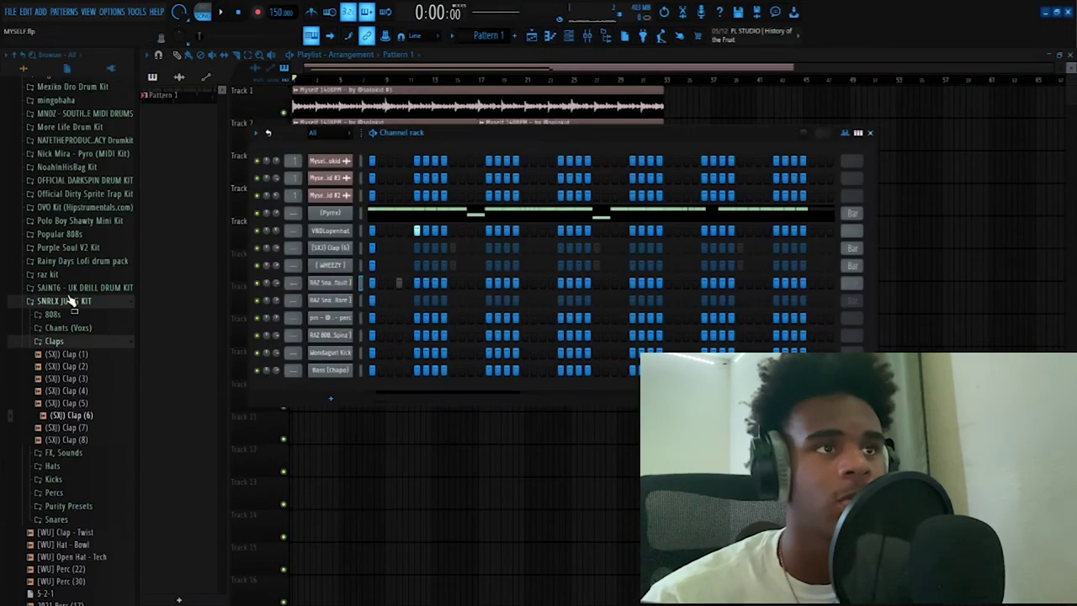
scroll(91, 271, up, 3)
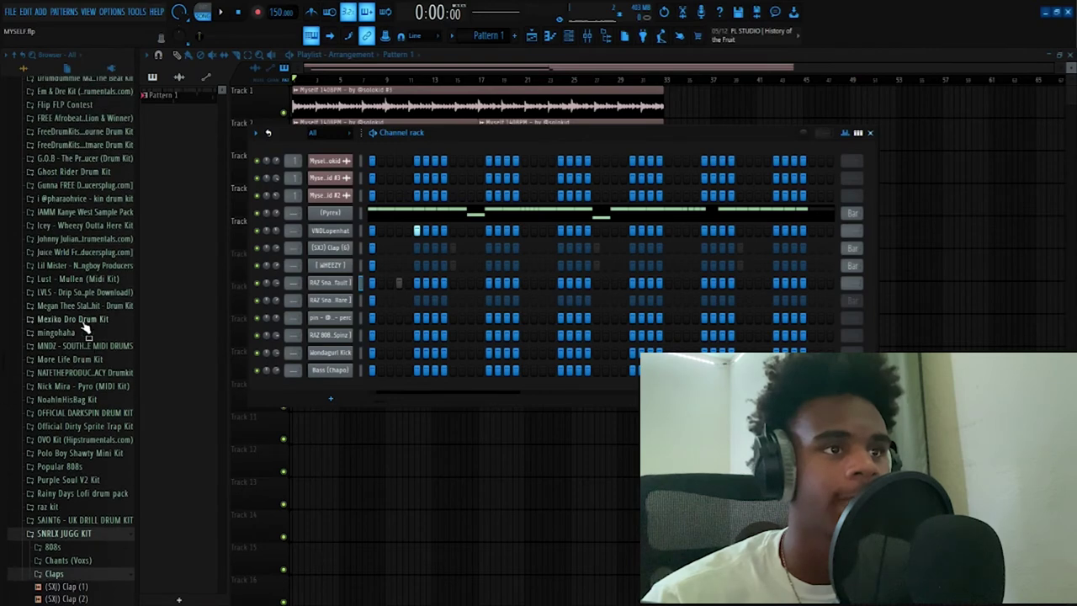
click(55, 332)
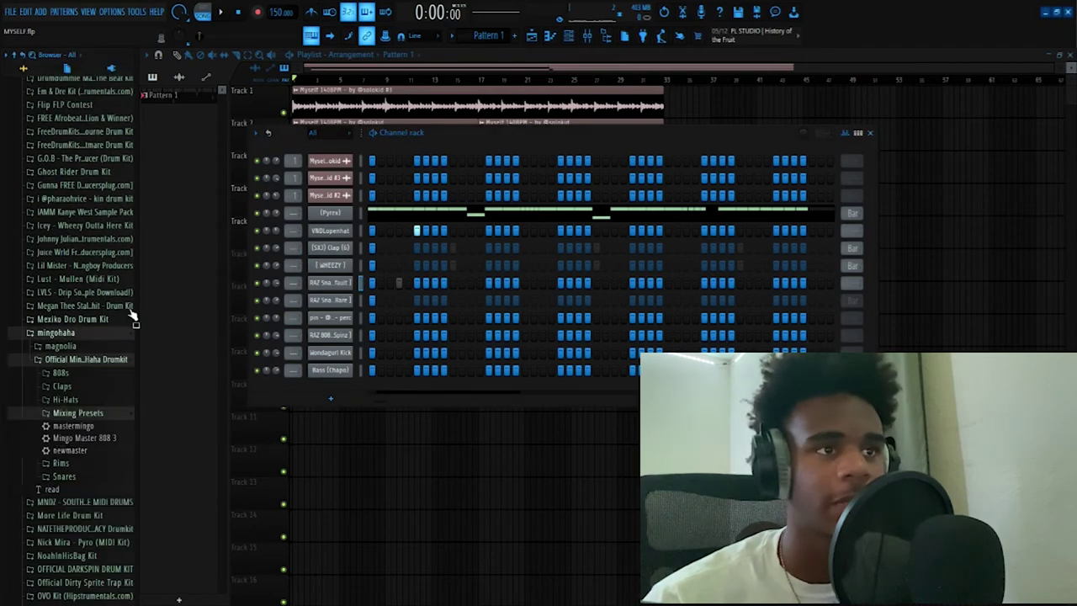
Load the mastermingo preset onto the Master mixer track and open its Fruity soft clipper and parametric EQ
click(590, 35)
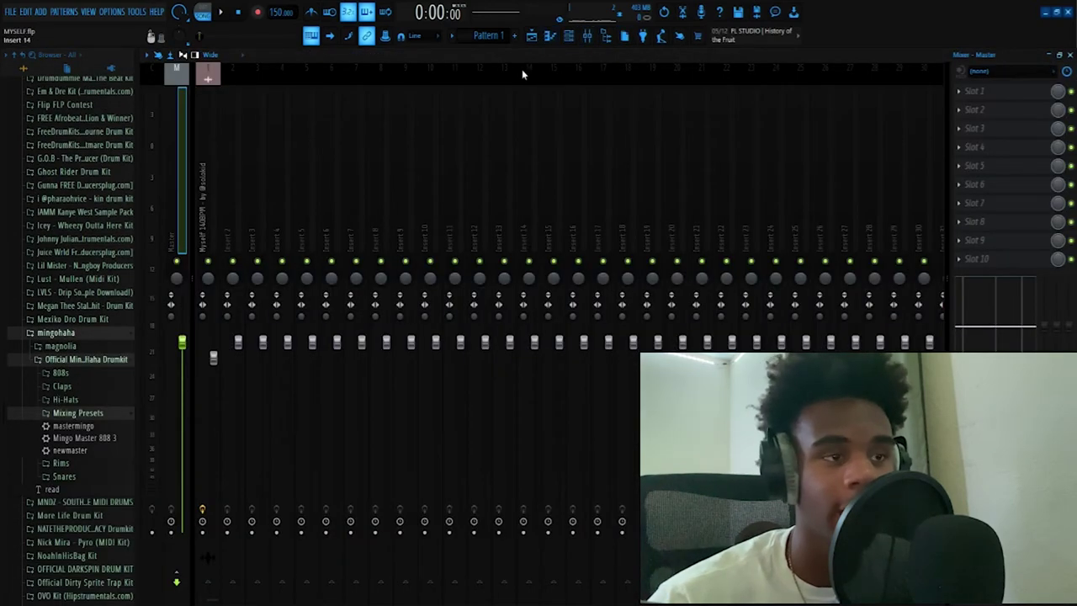
scroll(86, 335, down, 6)
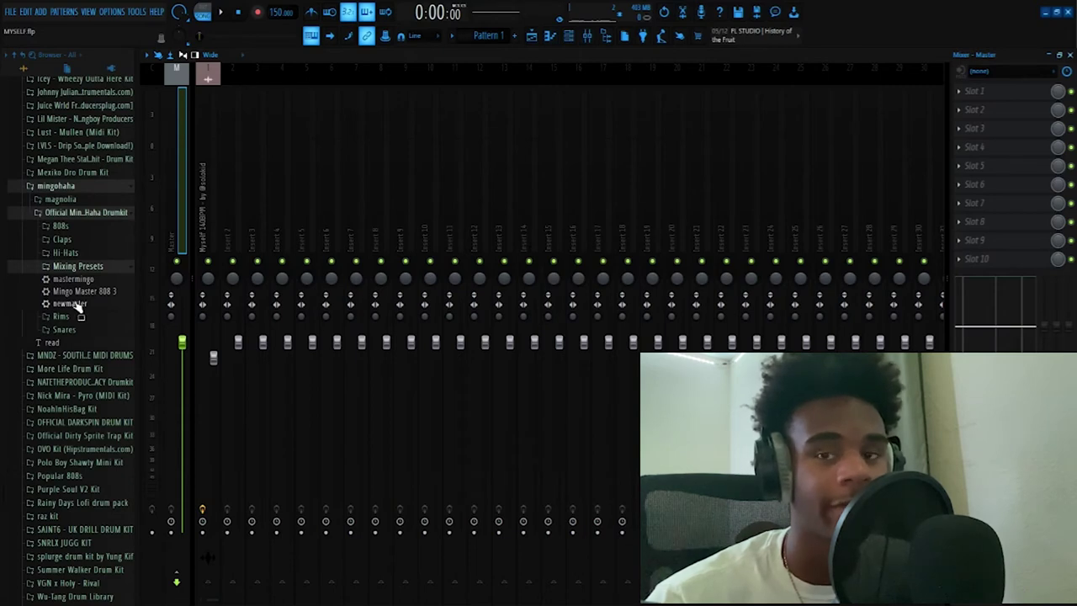
drag(74, 307, 139, 251)
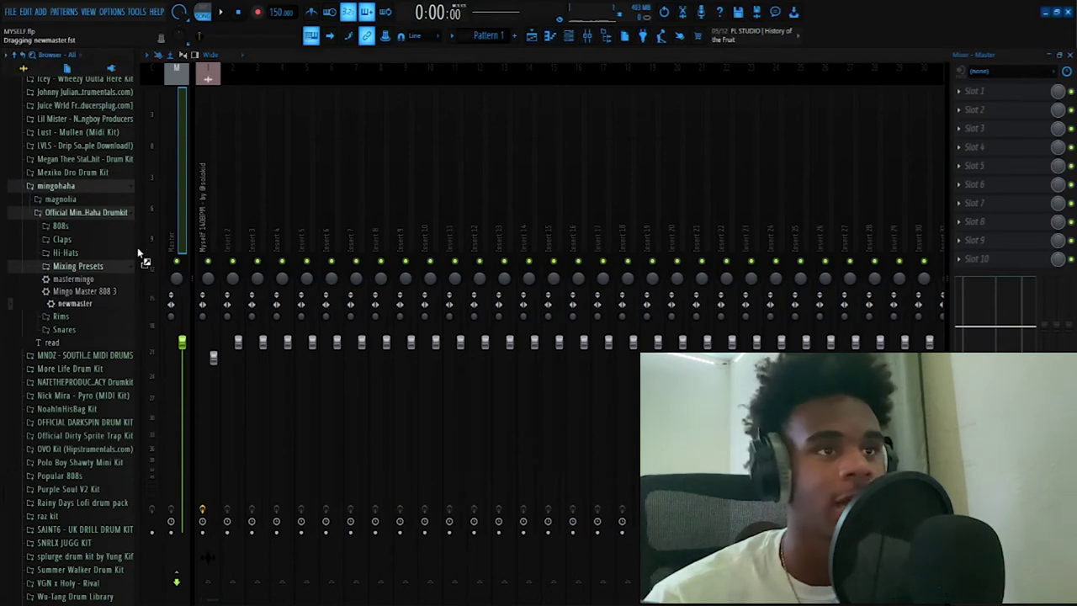
drag(175, 188, 175, 189)
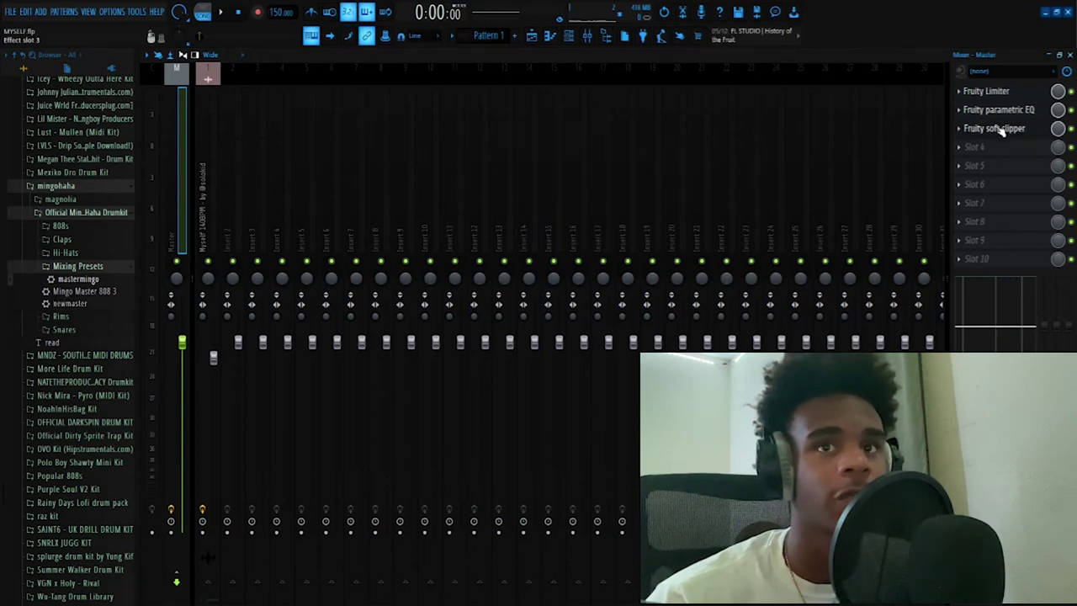
click(1001, 131)
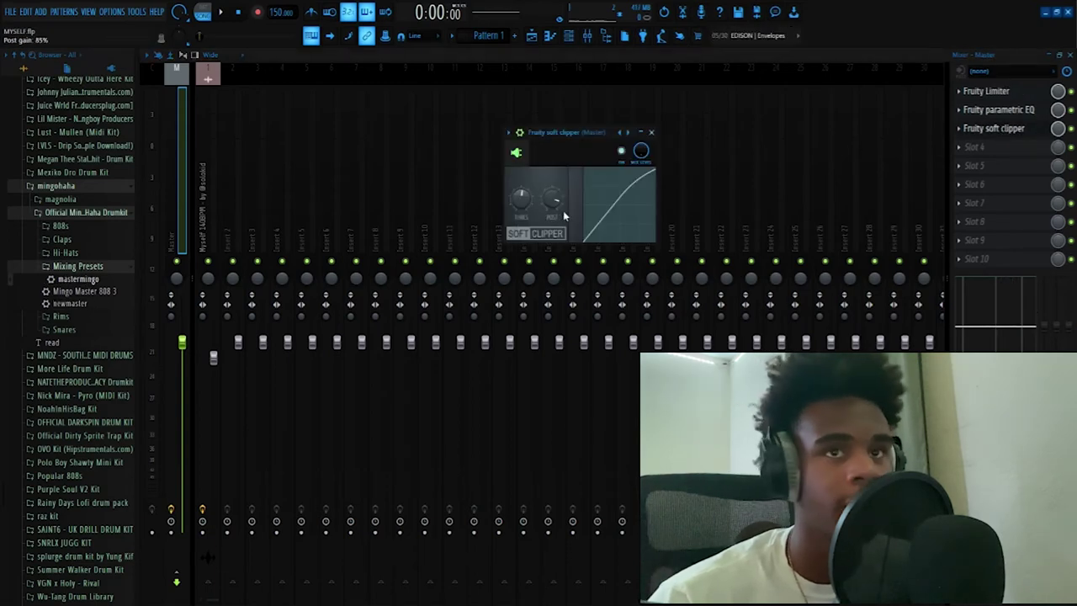
click(1025, 110)
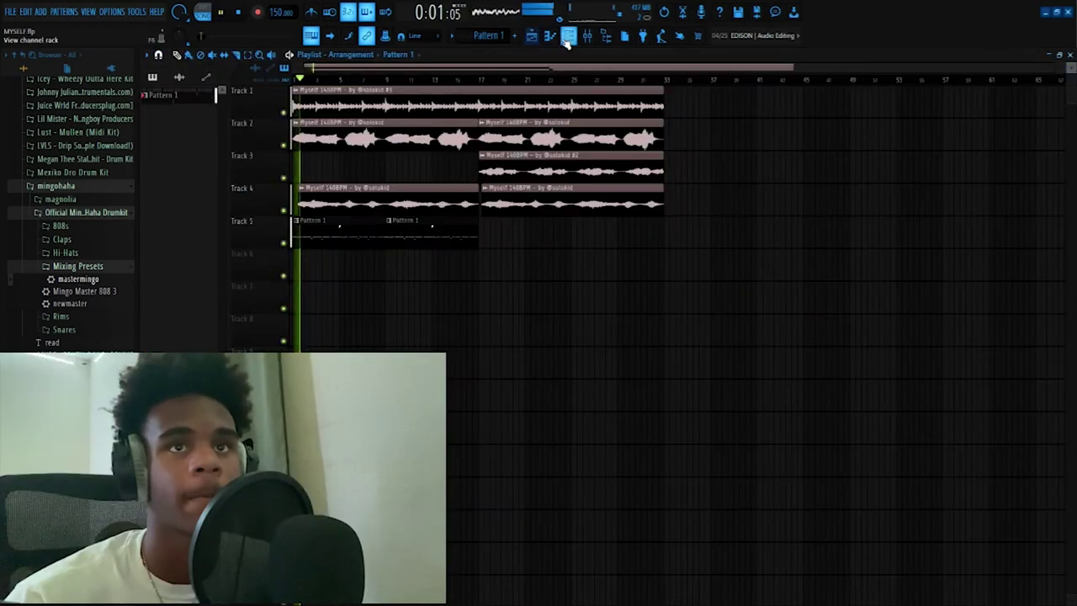
Return to the channel rack and place a hit of the second RAZ snare on step 3 of bar 4
key(F6)
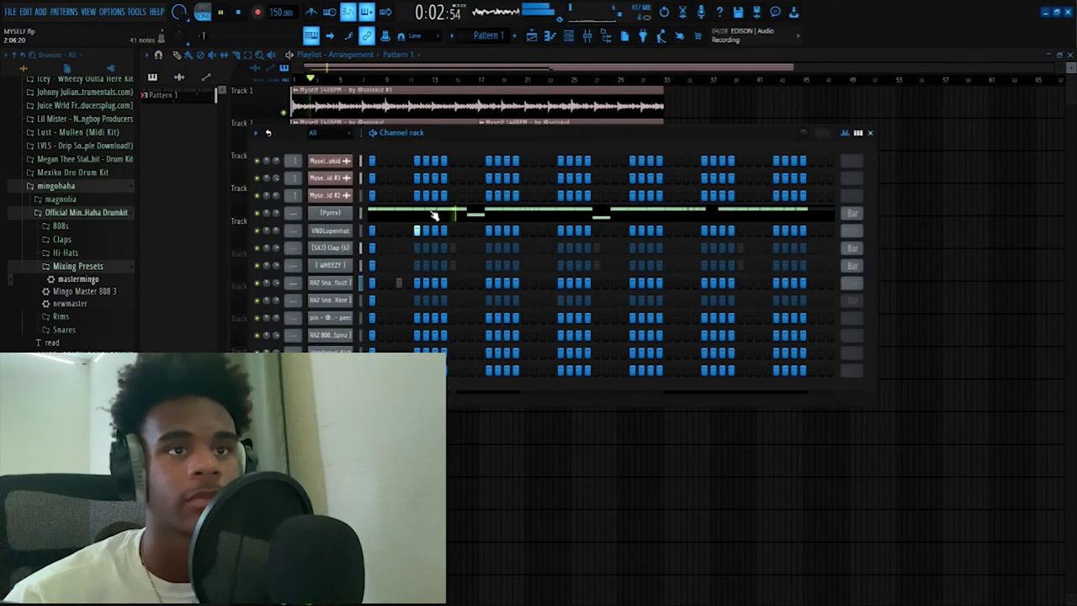
key(space)
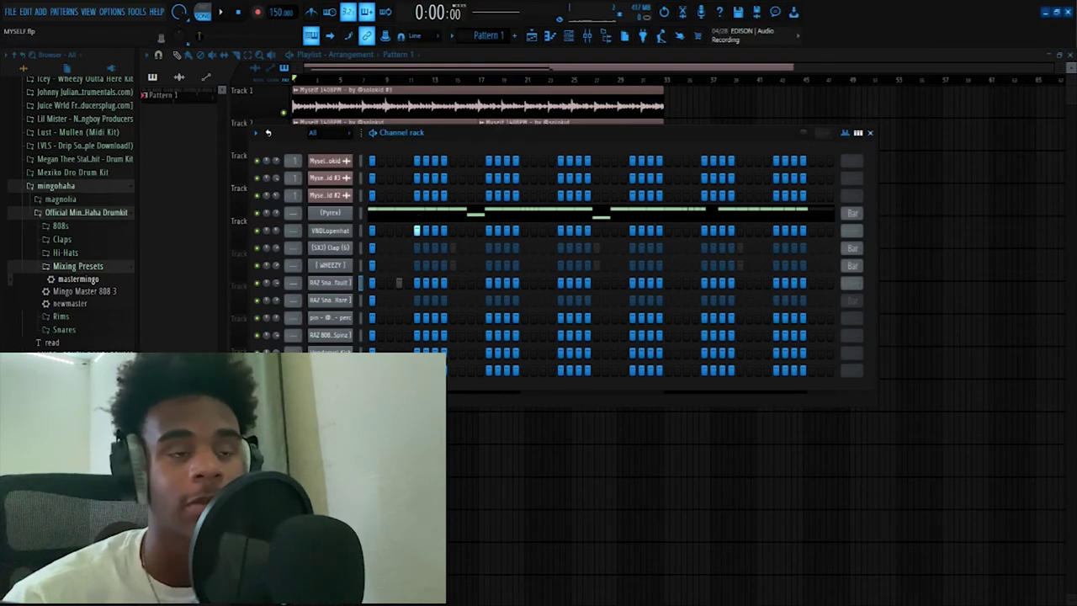
key(space)
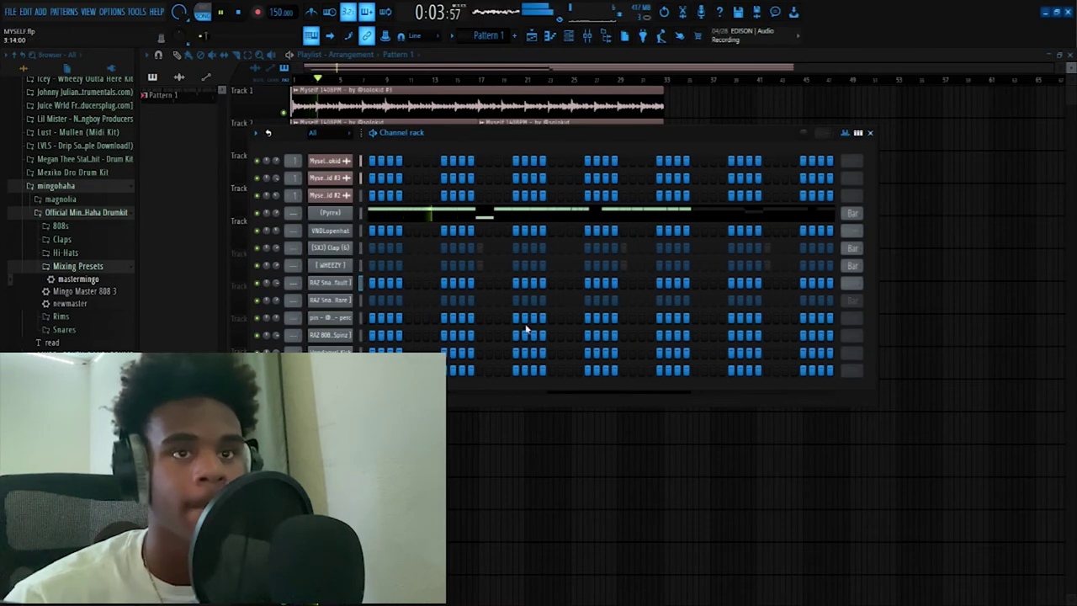
click(570, 300)
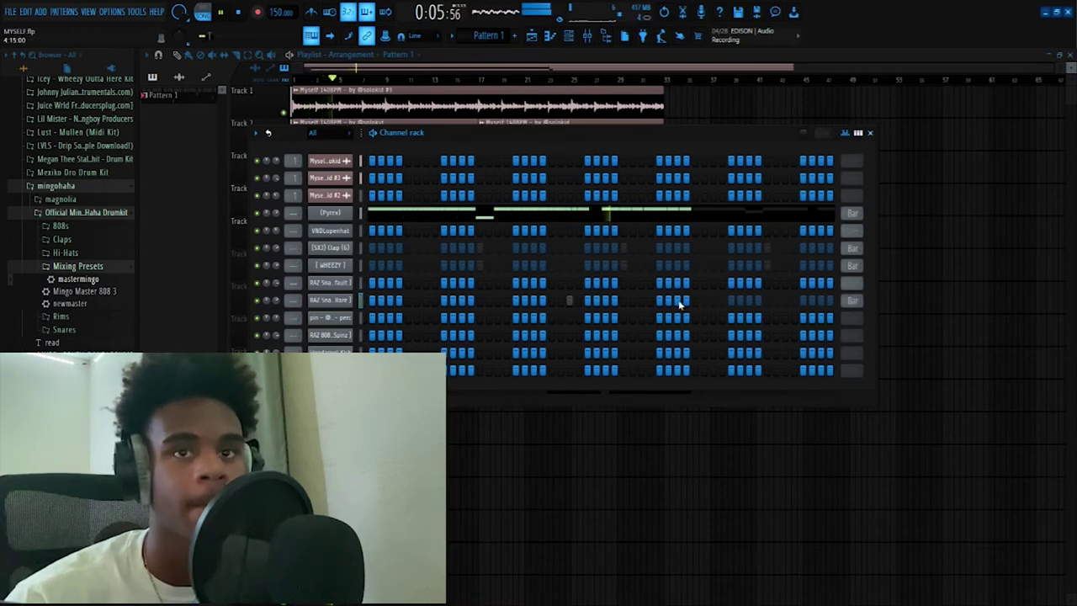
key(space)
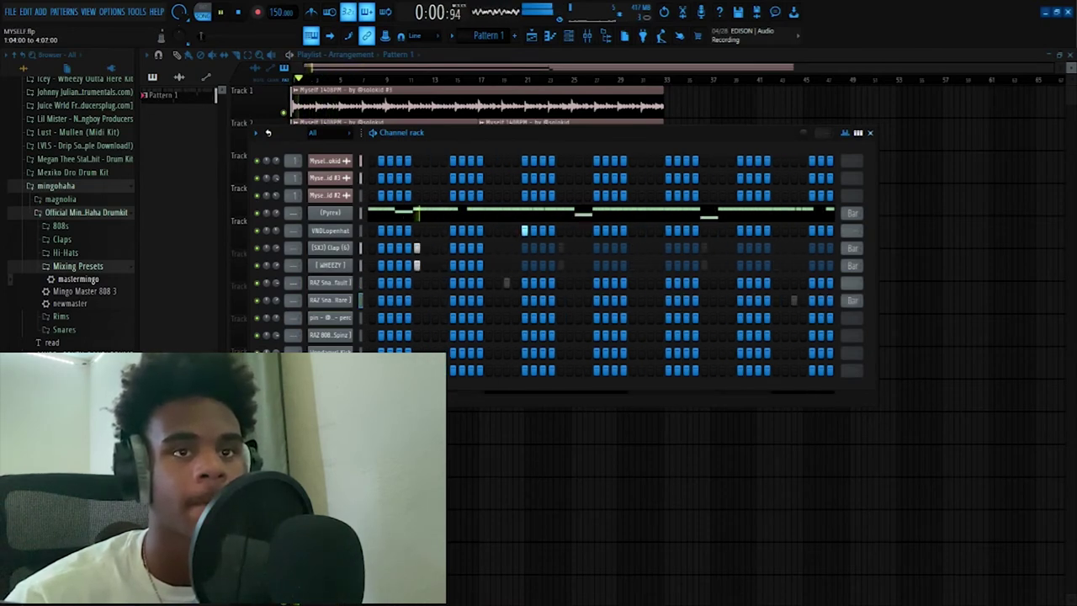
Place a perc hit on step 7 of bar 6 and lower the perc channel's volume to 71%
drag(575, 134, 513, 127)
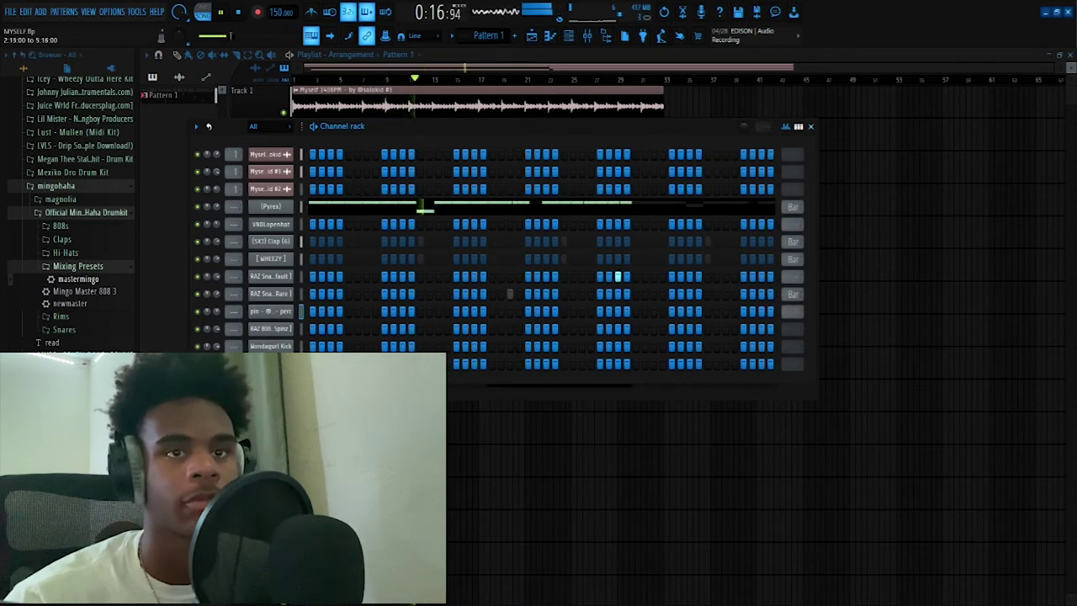
scroll(541, 259, right, 1)
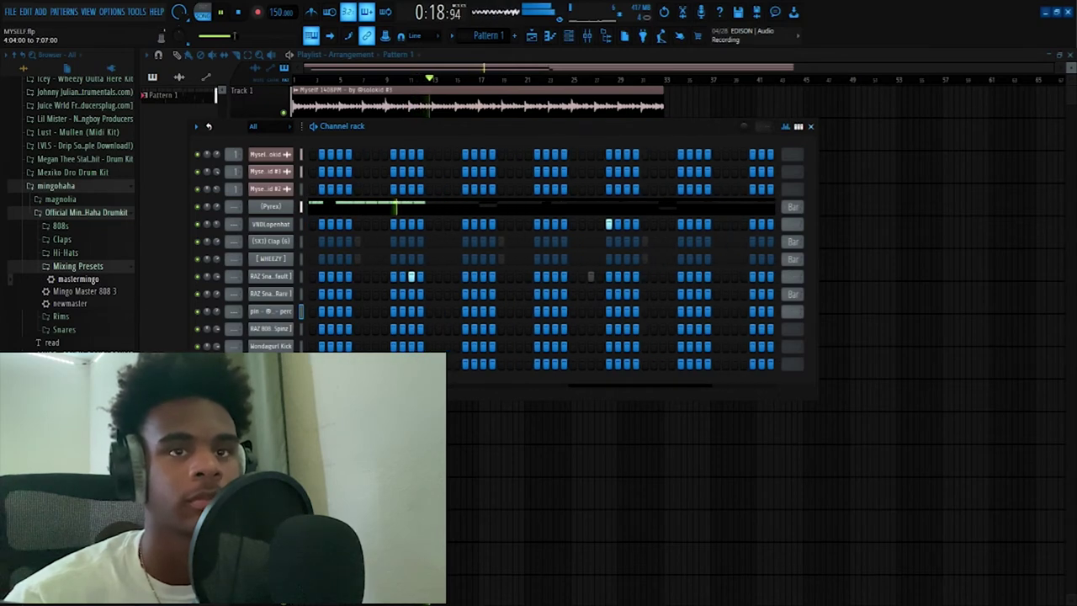
click(627, 313)
key(space)
key(space)
drag(218, 329, 217, 334)
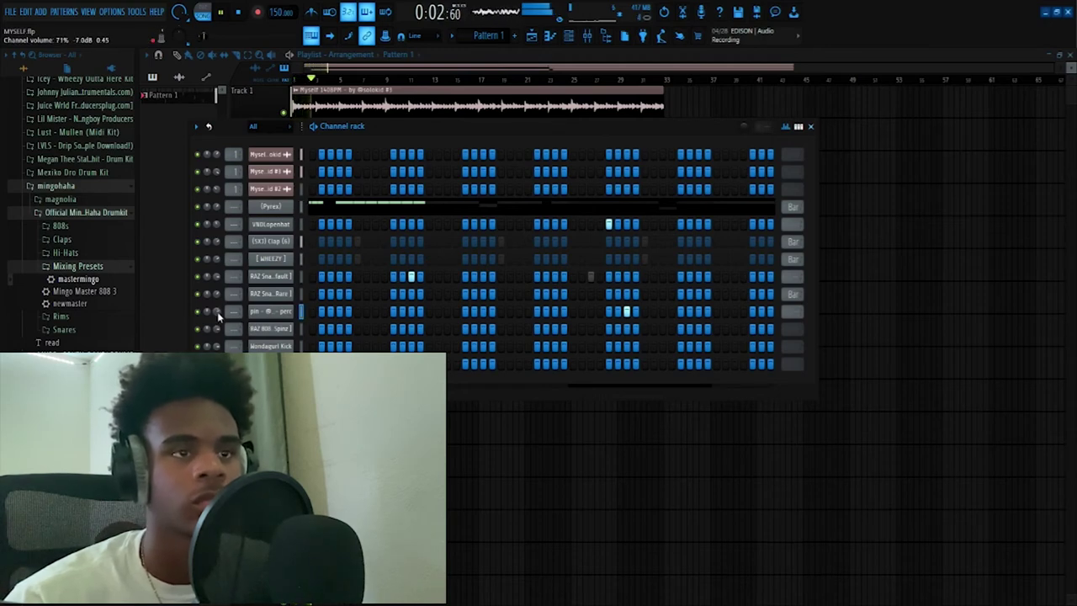
Start the bass line in the RAZ 808 piano roll with an E5 note at bar 1, auditioning pitches against the melody
scroll(217, 312, up, 1)
key(space)
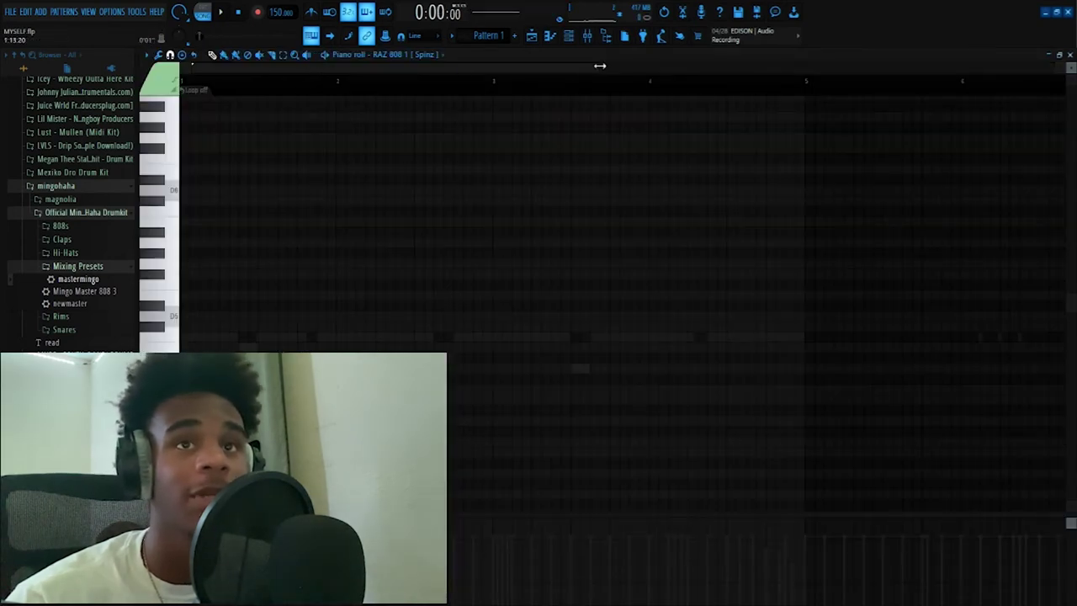
drag(600, 66, 716, 66)
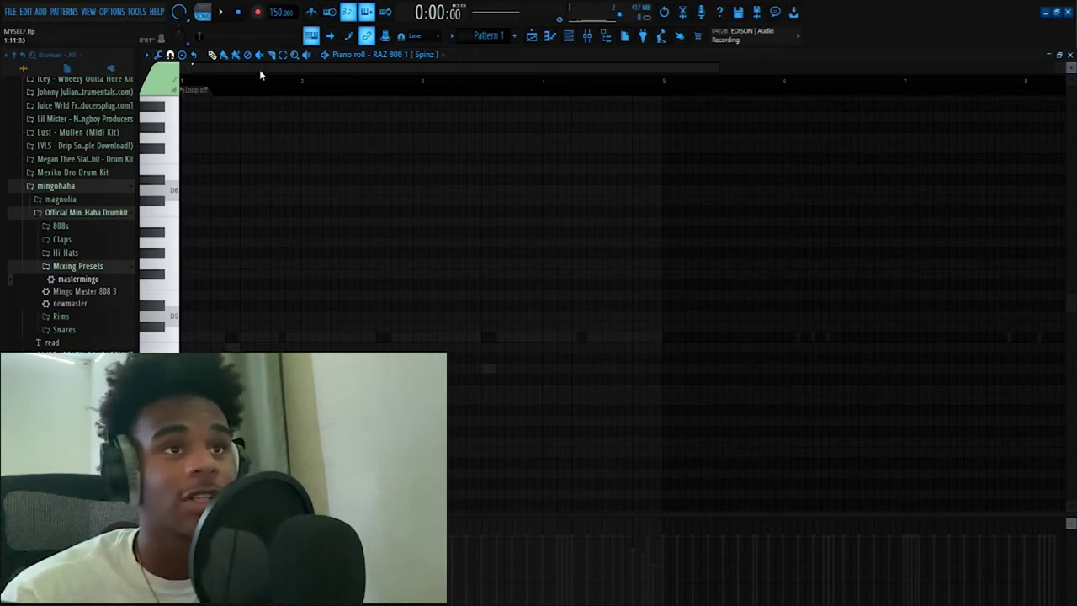
scroll(222, 230, up, 3)
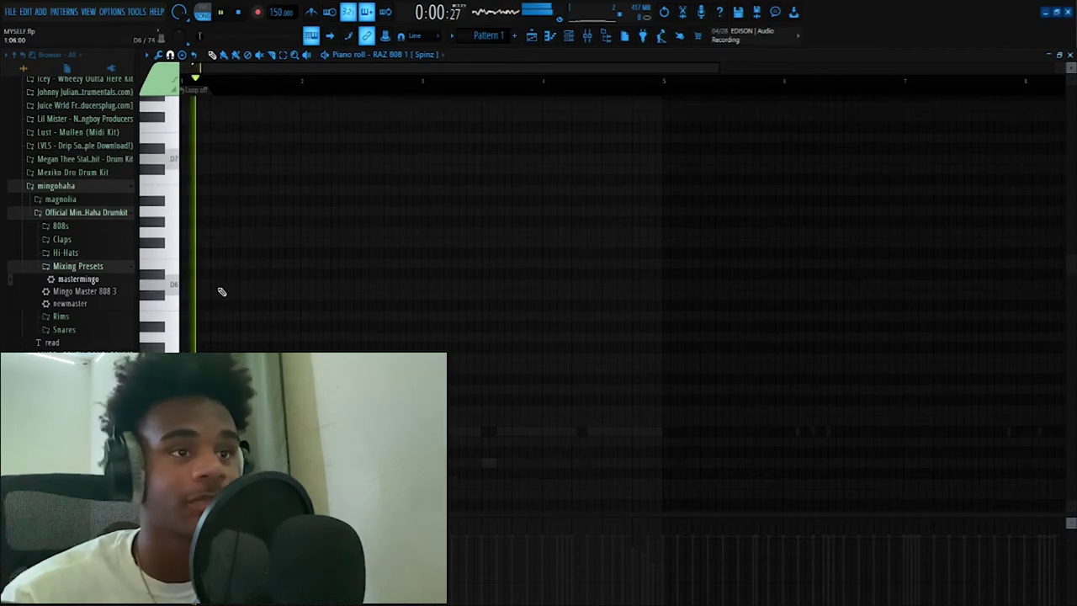
scroll(210, 277, down, 2)
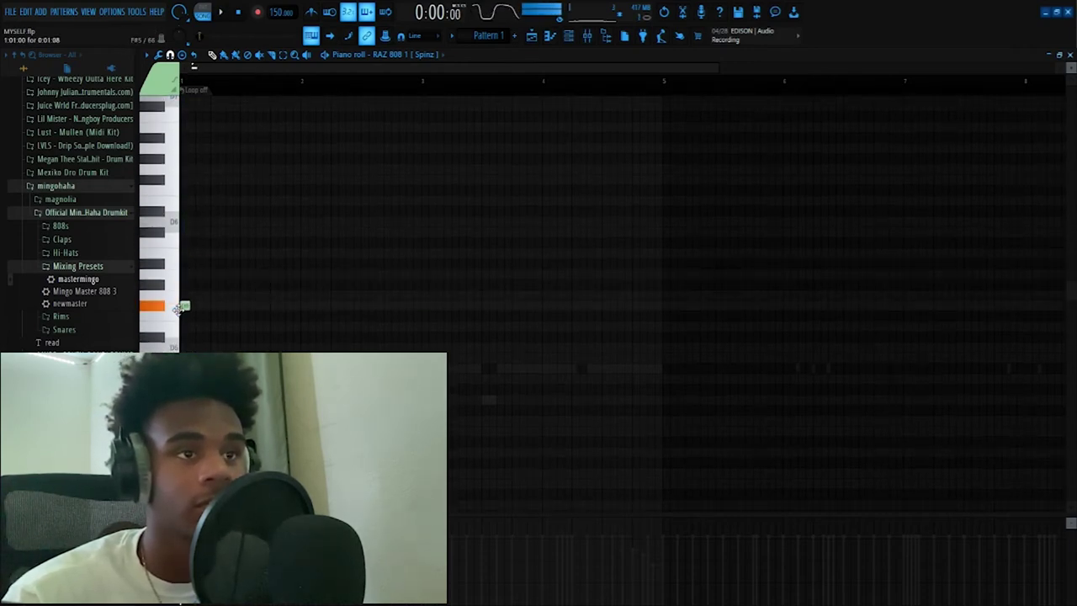
click(185, 295)
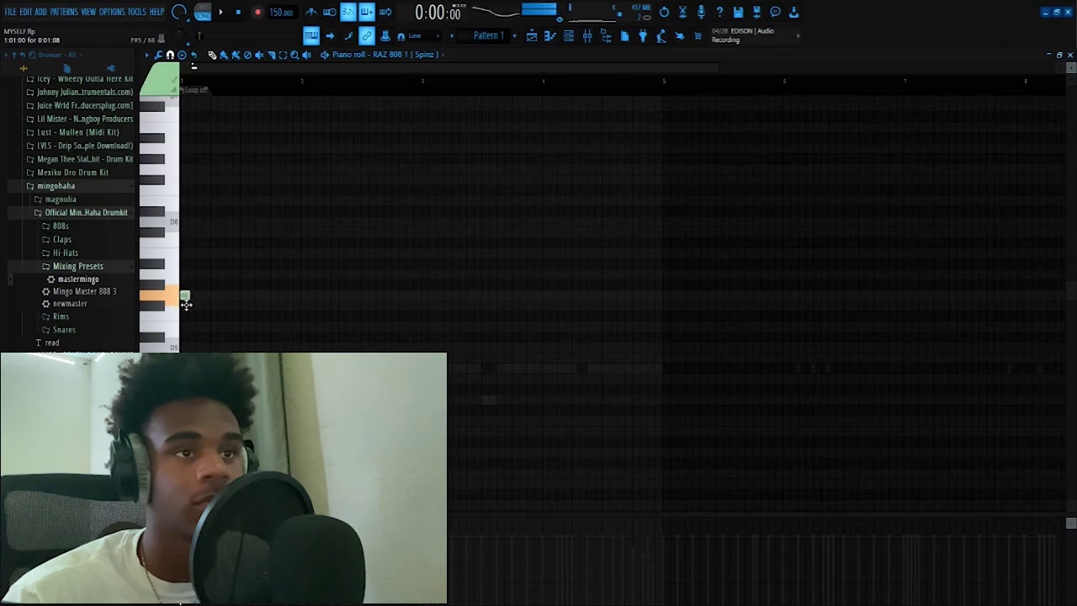
key(space)
drag(186, 298, 185, 305)
key(space)
key(space)
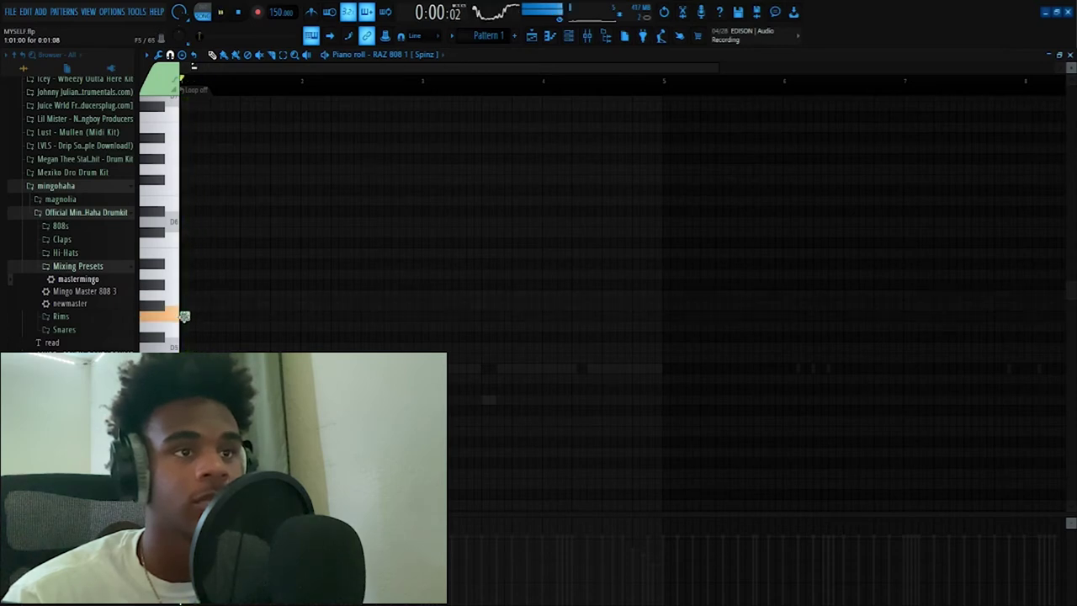
key(space)
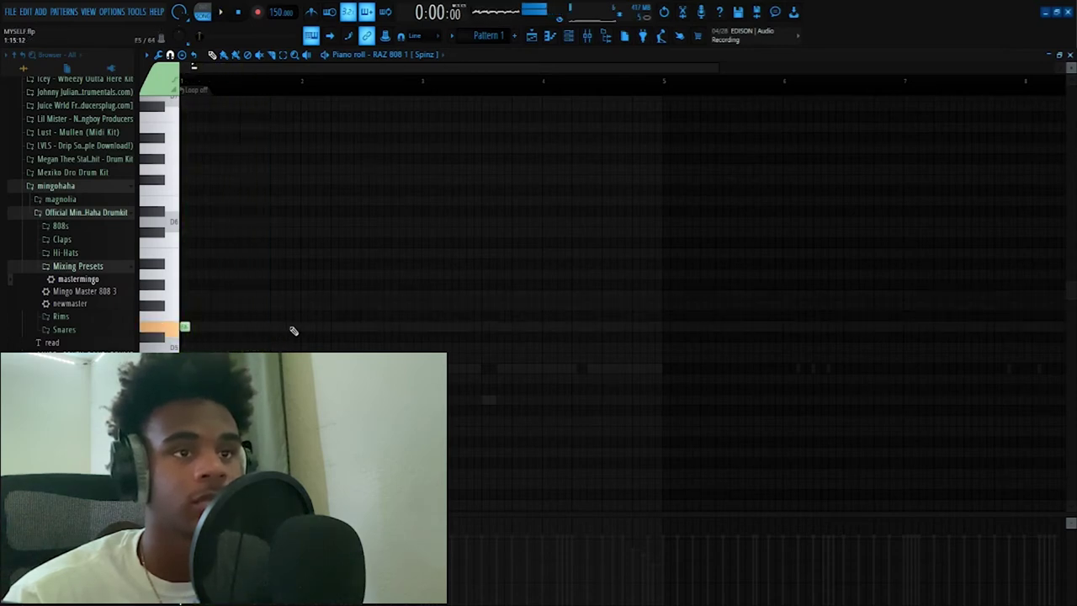
Add E5 808 notes on step 15 of bar 1 and step 5 of bar 2, plus an A#4 note opening bar 3
click(291, 326)
click(334, 326)
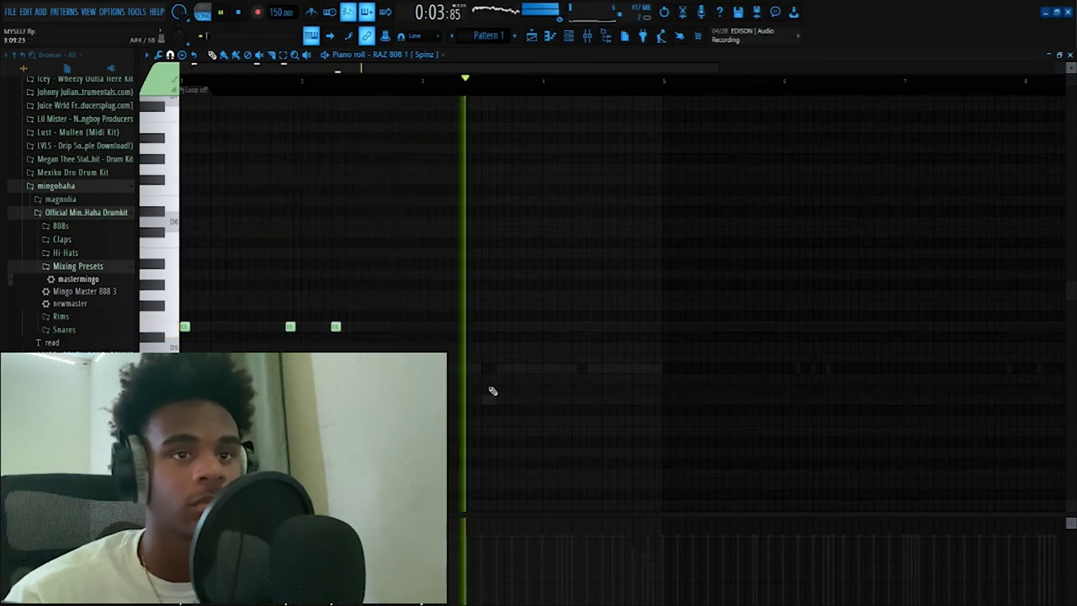
key(space)
key(space)
Place A#4 808 notes on step 15 of bar 3 and step 5 of bar 4, and play the line back
drag(434, 70, 457, 69)
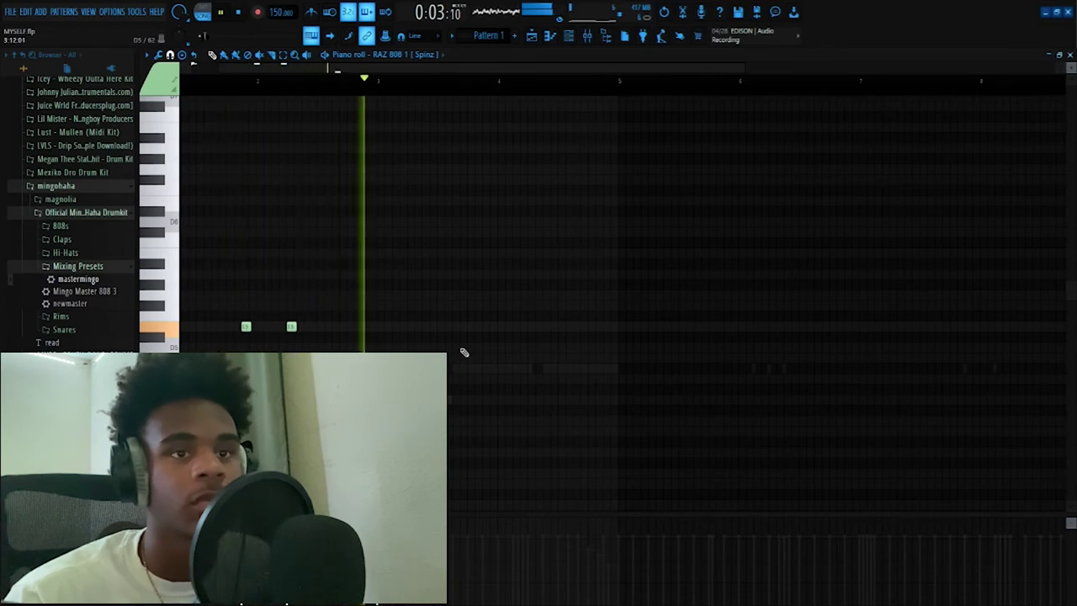
click(489, 390)
click(532, 390)
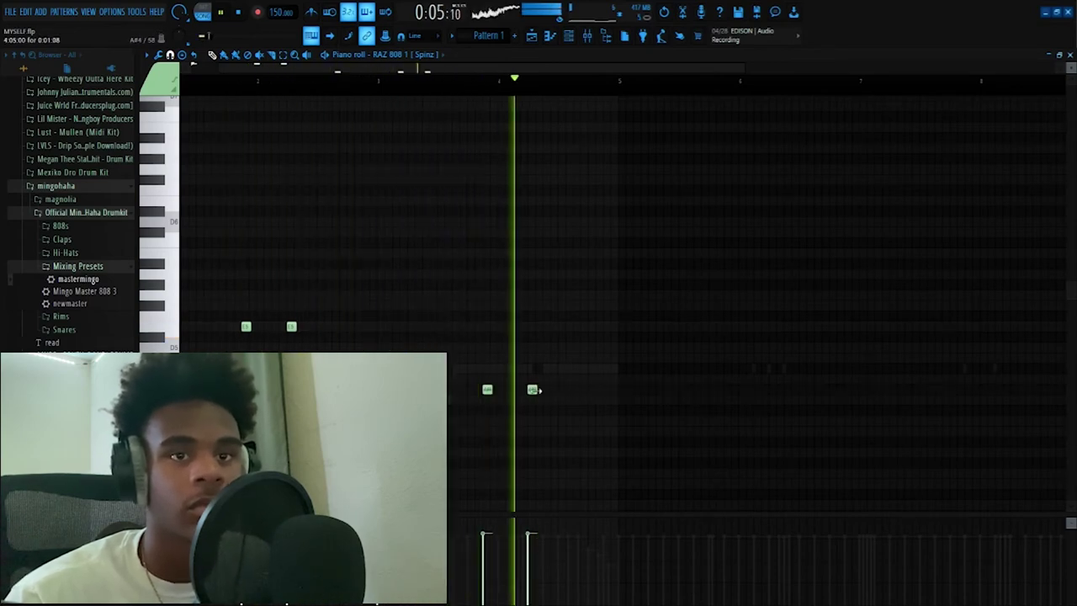
key(space)
key(space)
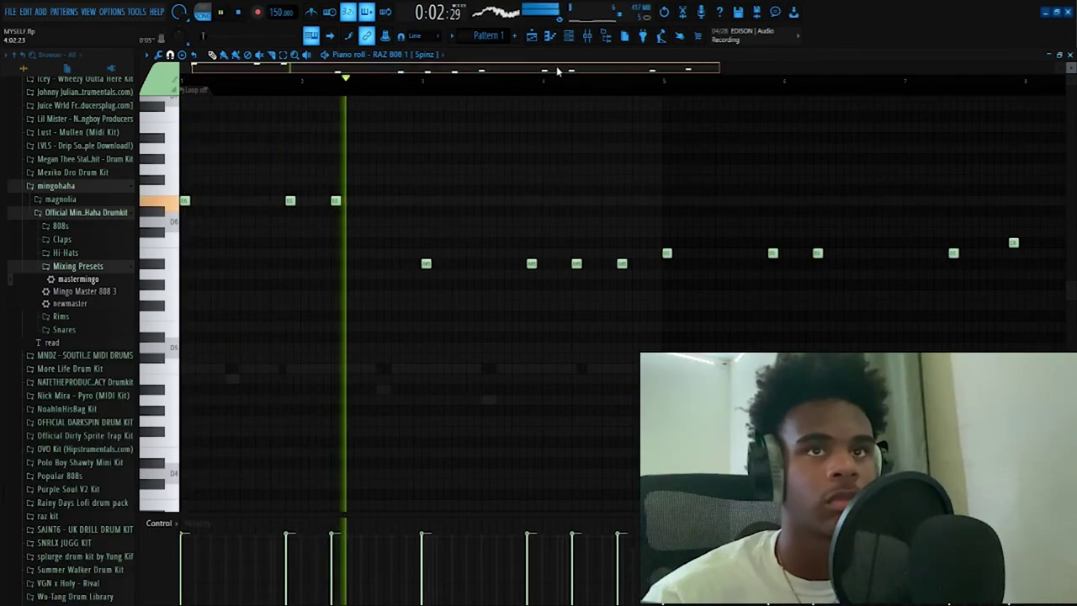
Raise all the 808 notes in bars 3 and 4 by a semitone to B5
scroll(557, 70, down, 1)
key(space)
drag(356, 263, 356, 253)
key(space)
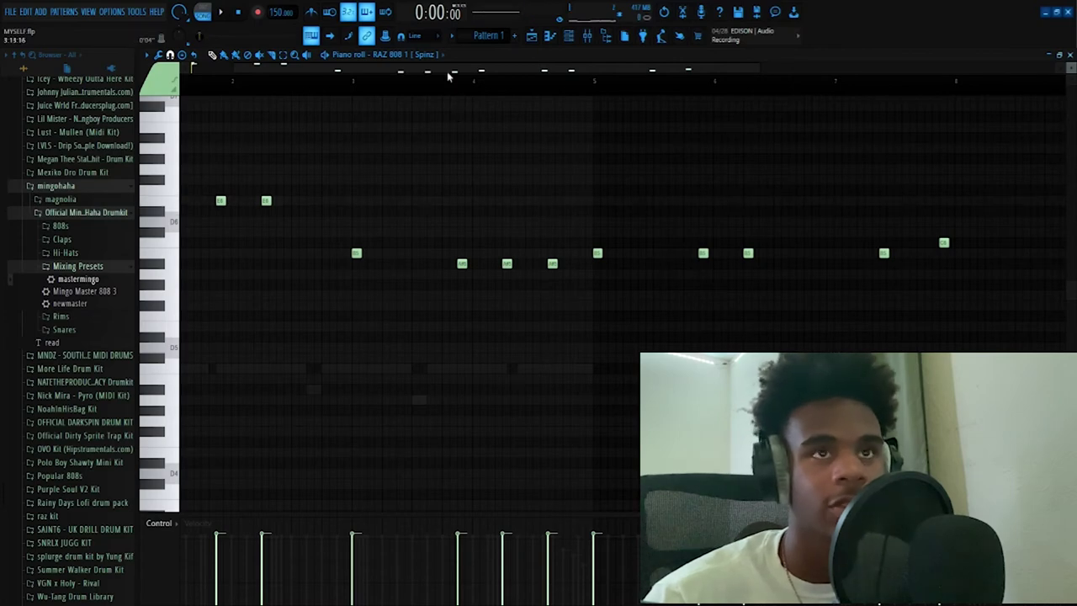
drag(447, 71, 323, 71)
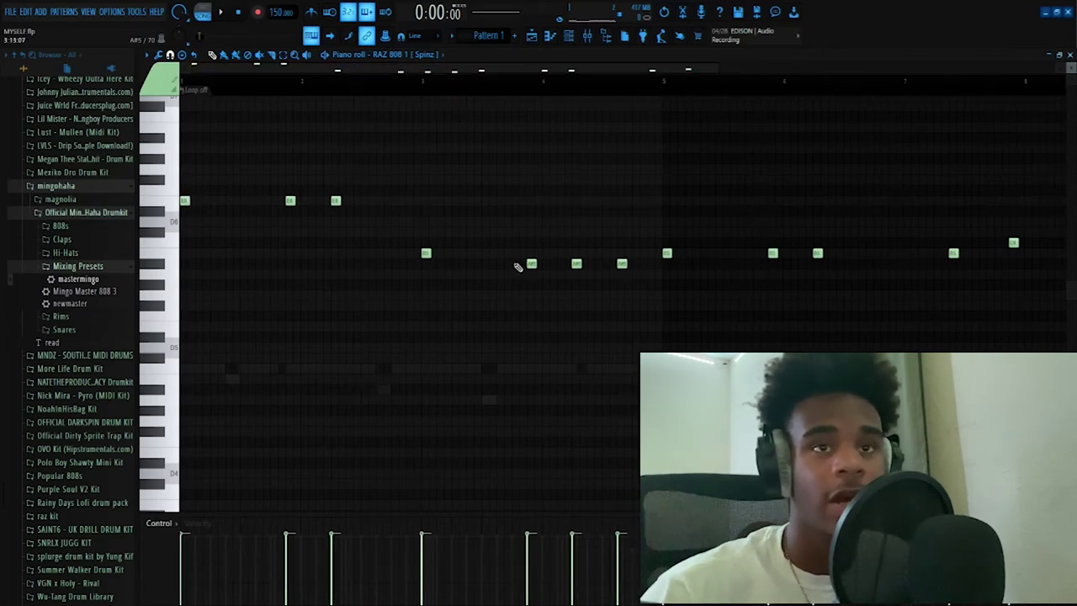
drag(720, 71, 859, 71)
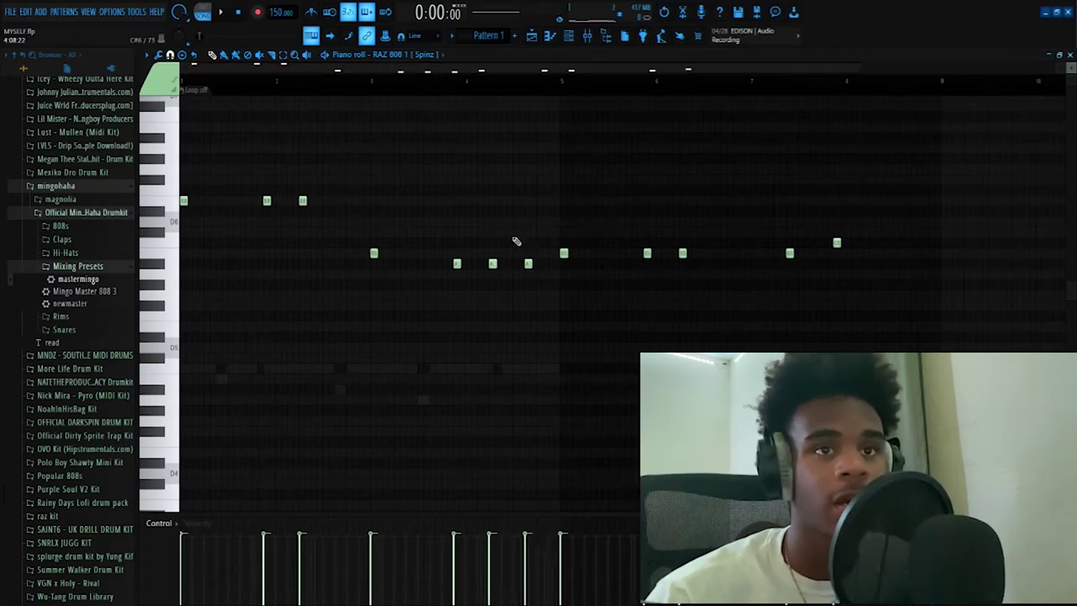
drag(442, 257, 540, 281)
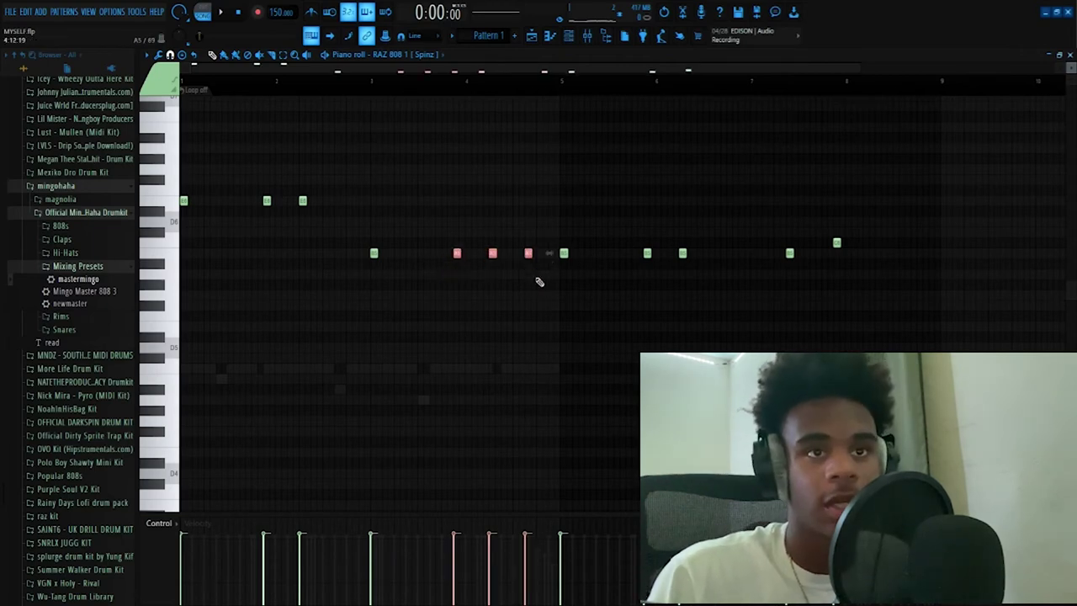
key(space)
ctrl+click(464, 237)
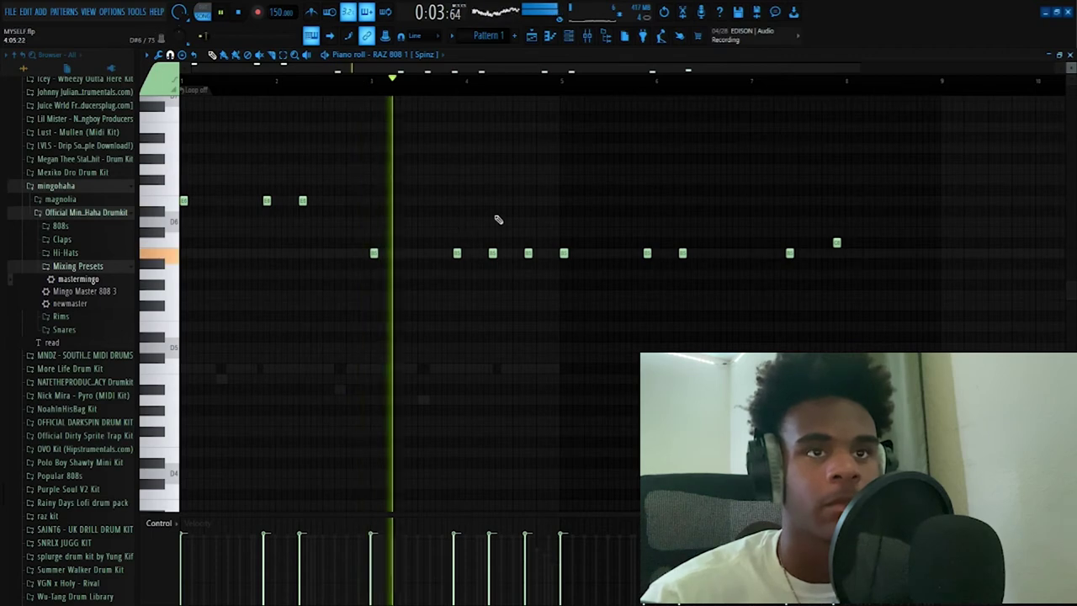
Raise the 808 notes at bar 5, around bar 6 and on step 7 of bar 7 to C6
drag(564, 253, 682, 242)
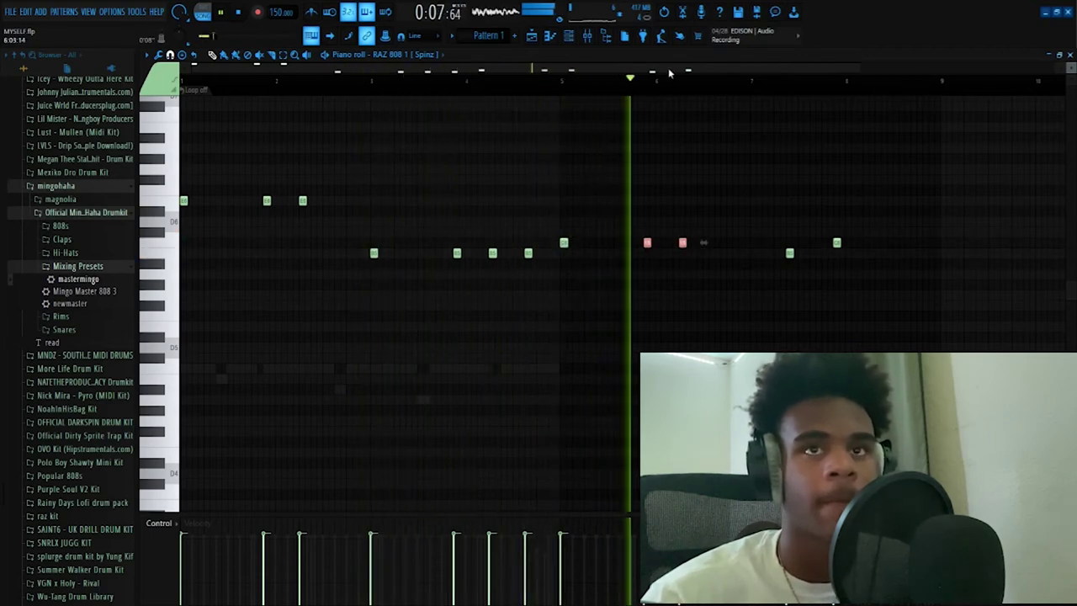
drag(670, 72, 756, 75)
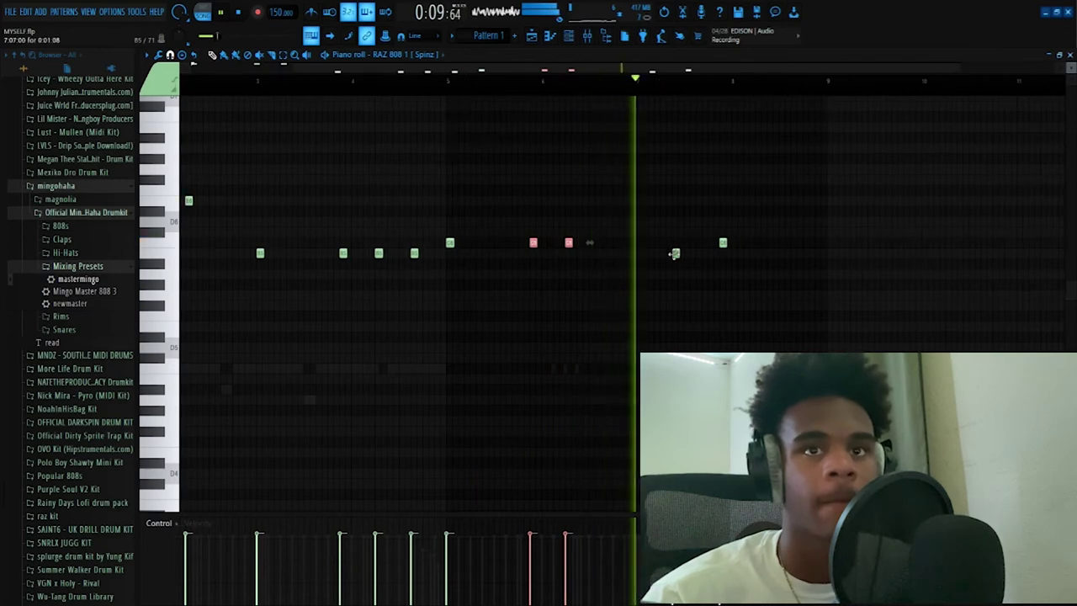
drag(675, 253, 675, 243)
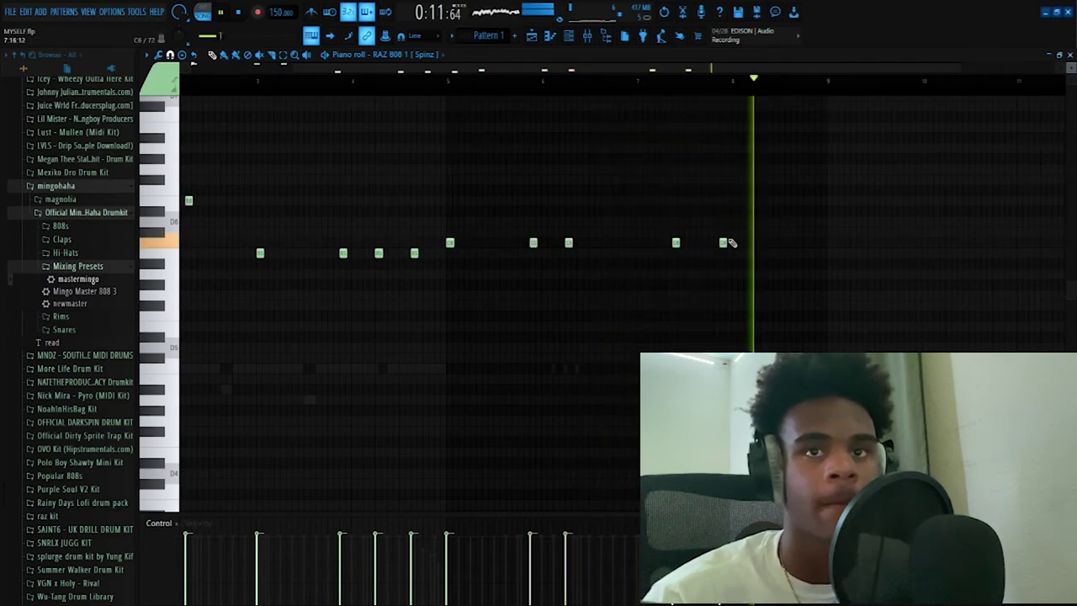
key(space)
key(space)
Audition the end of bar 7 and raise the 808 note on its step 15 to D6
drag(669, 73, 735, 86)
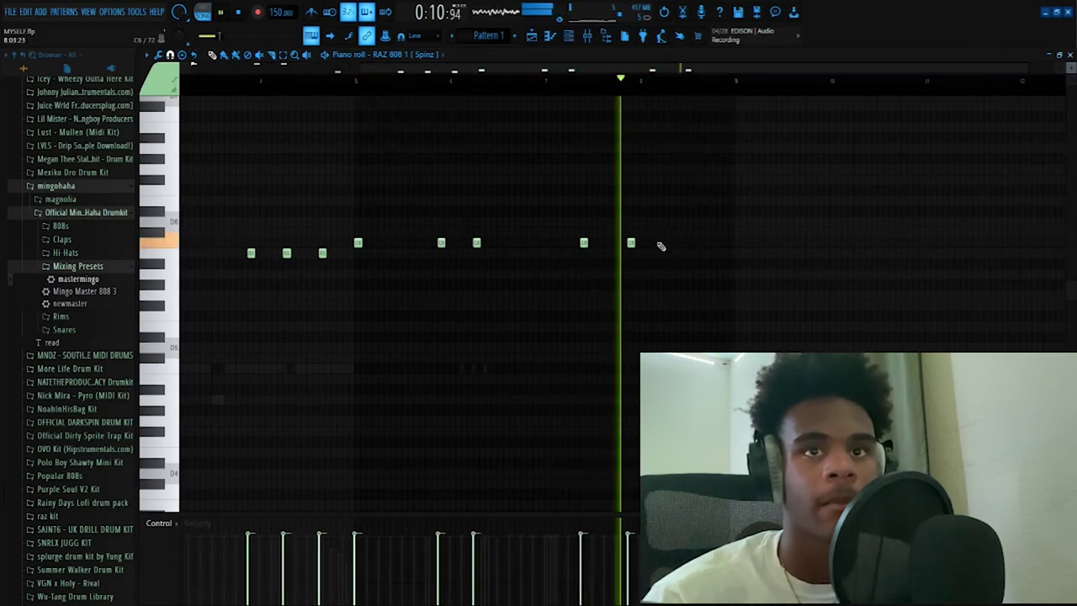
key(space)
key(space)
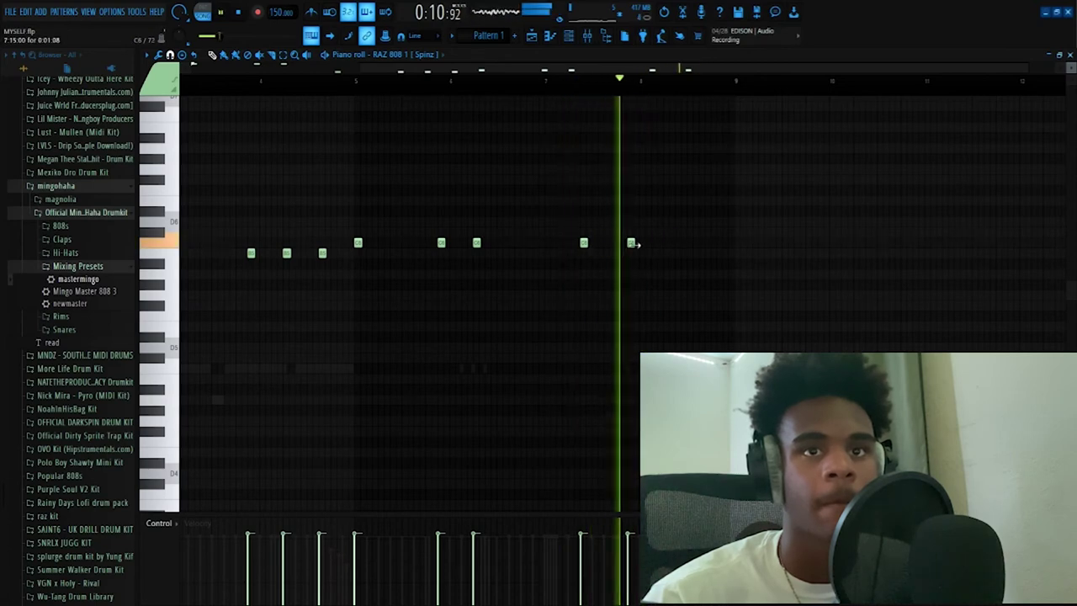
key(space)
key(space)
drag(631, 243, 630, 221)
key(space)
key(space)
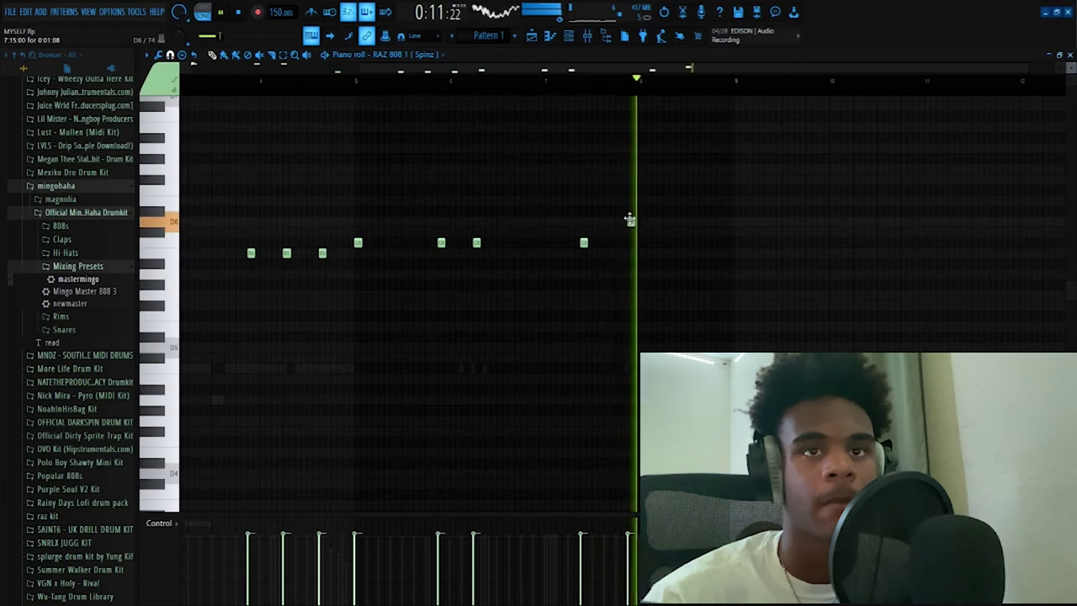
key(space)
Add D6 808 notes in bar 8: one on step 5, a tight three-note roll from step 9 and one on step 14
click(562, 85)
key(space)
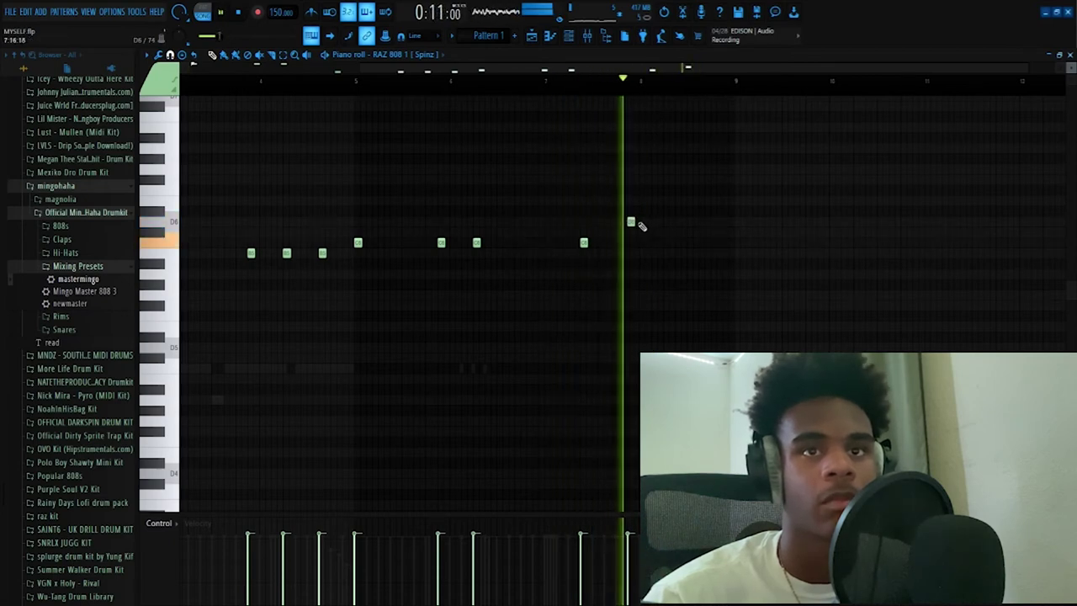
key(space)
key(space)
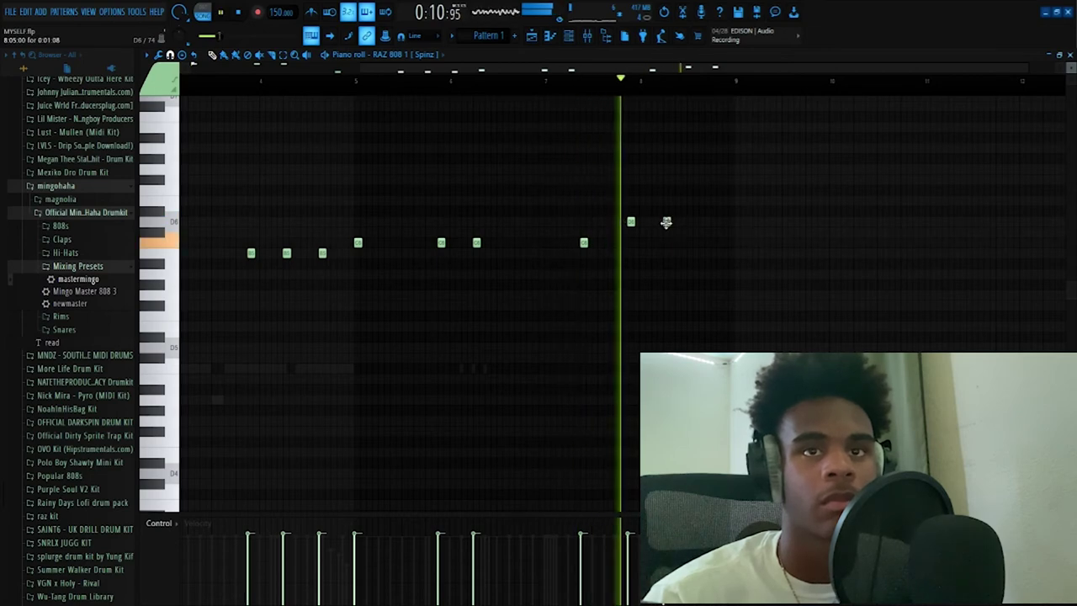
click(667, 221)
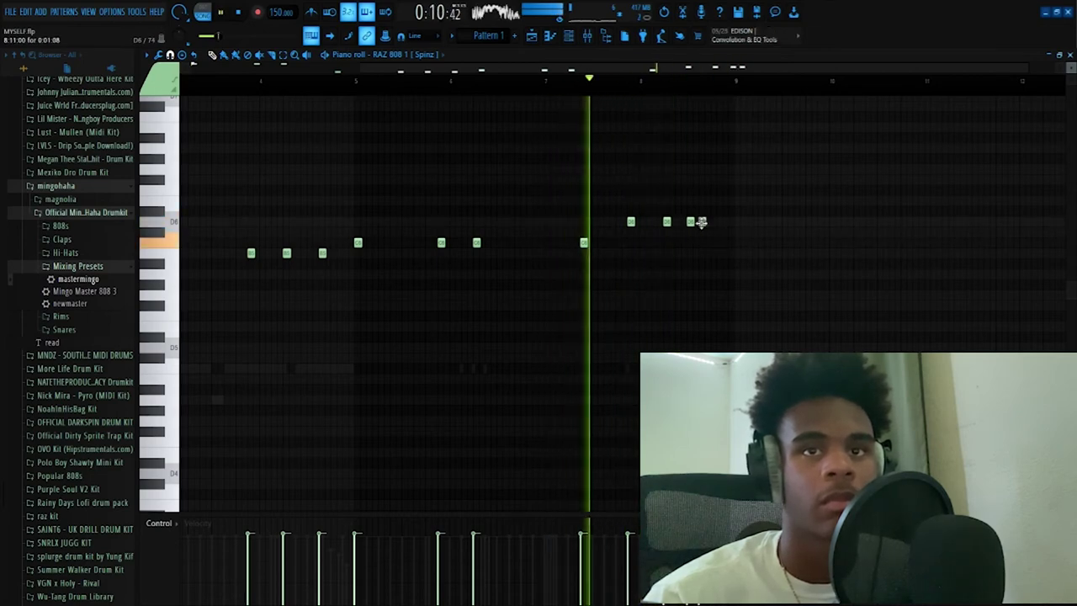
click(689, 221)
click(701, 222)
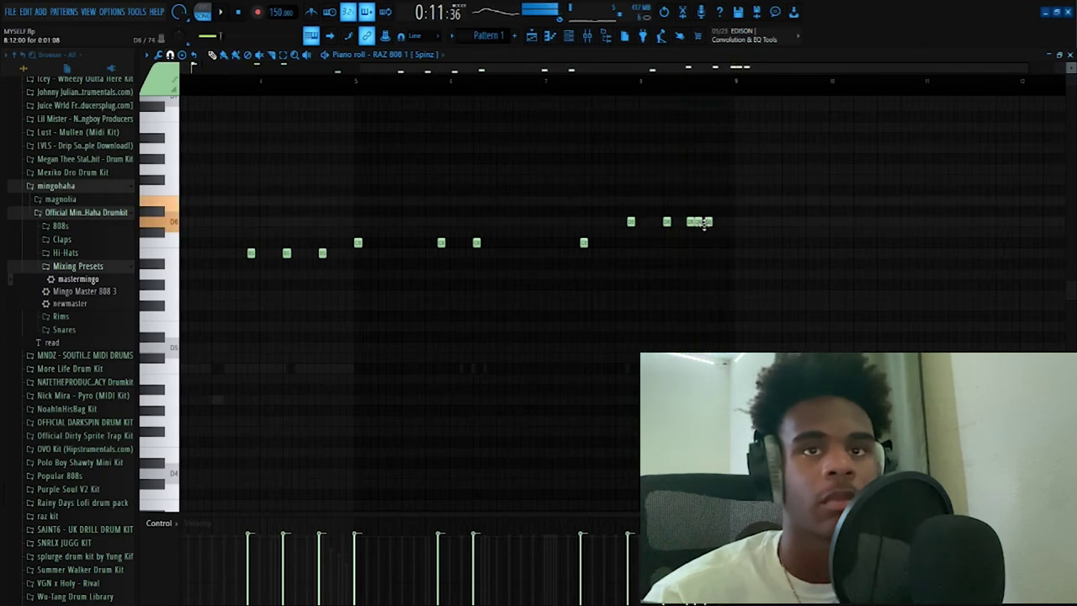
click(707, 221)
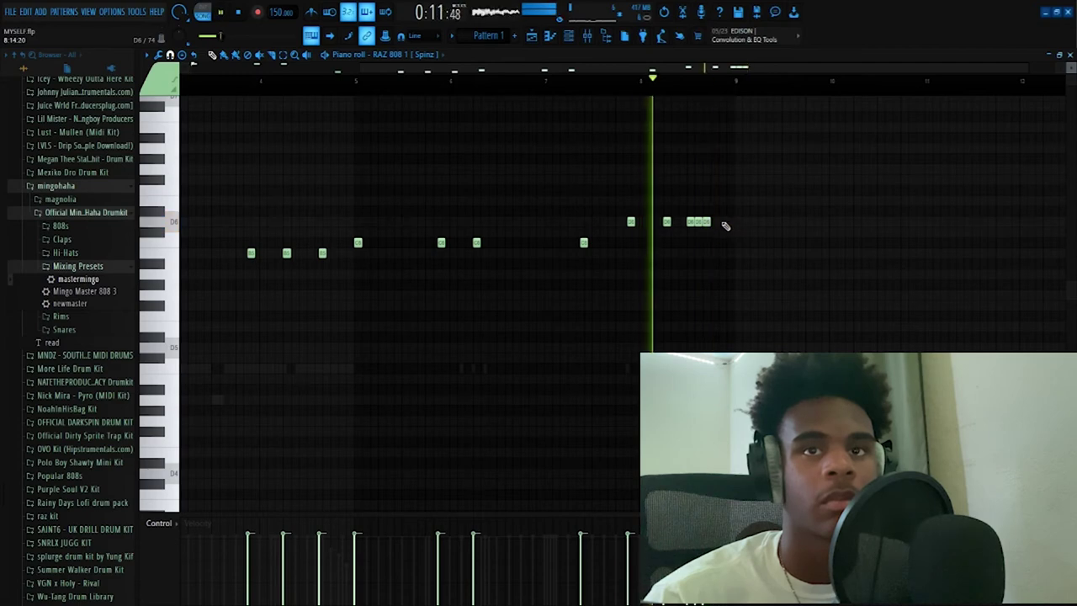
click(722, 221)
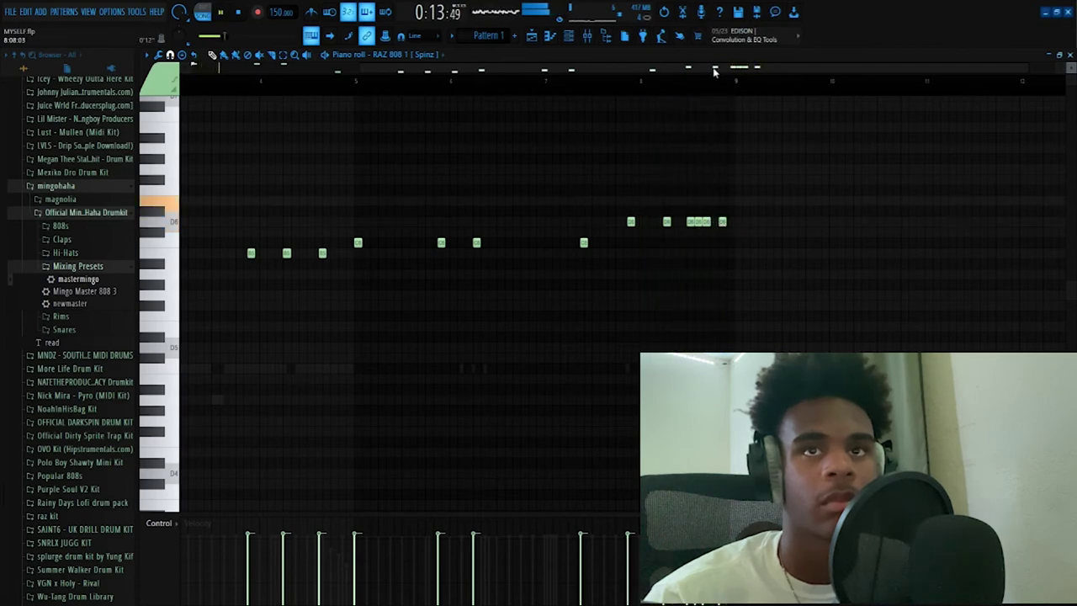
Transpose the entire 808 line down one octave
drag(713, 71, 459, 67)
key(ctrl+Down)
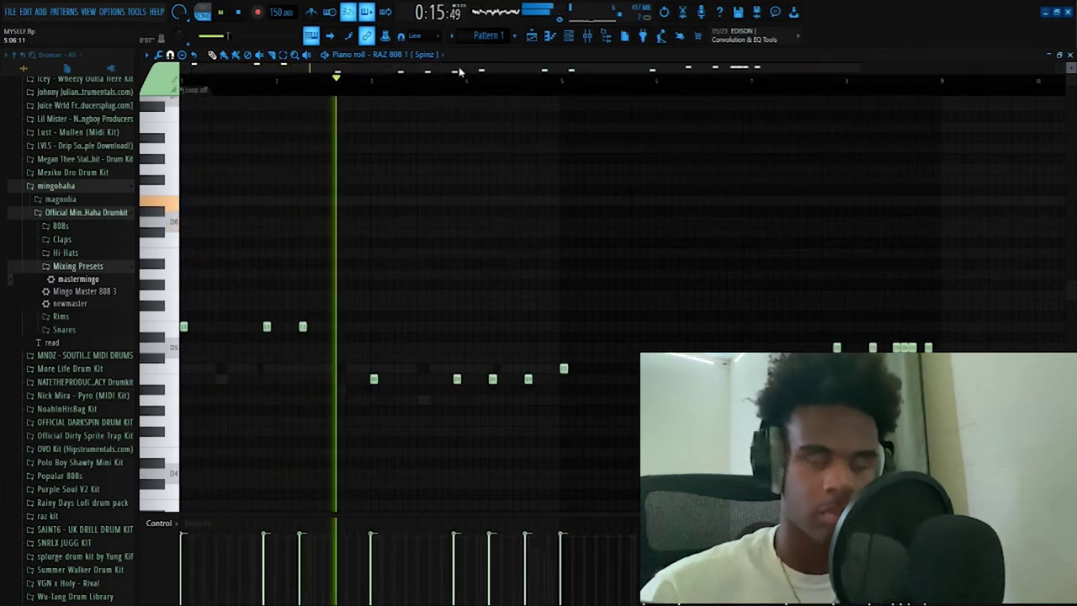
Return to the playlist and place Pattern 1 clips on Track 5 at bars 17 and 25
click(540, 40)
click(569, 37)
click(568, 37)
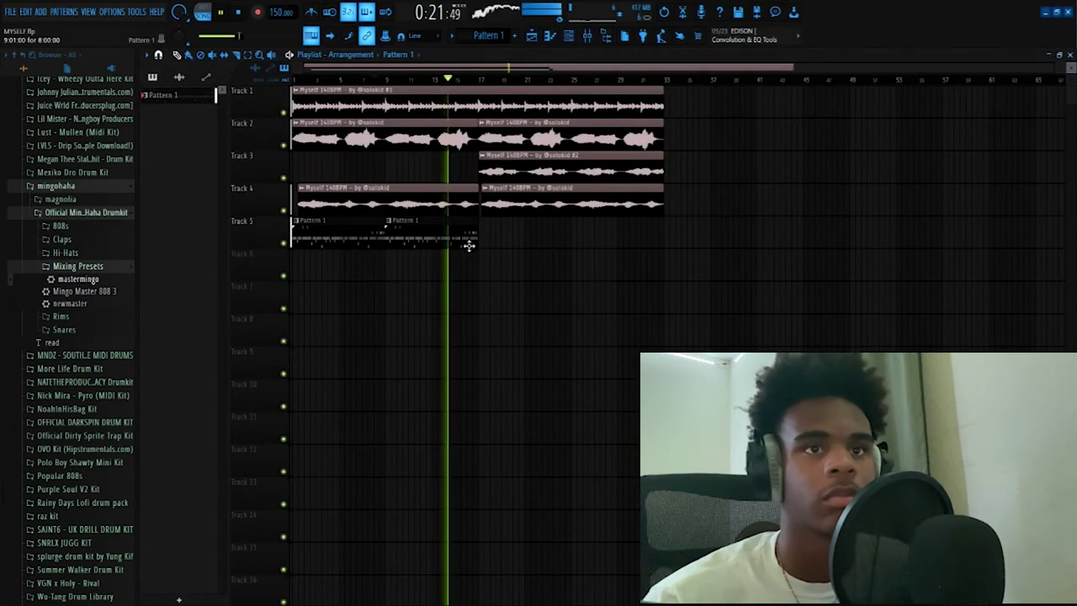
click(480, 233)
click(573, 229)
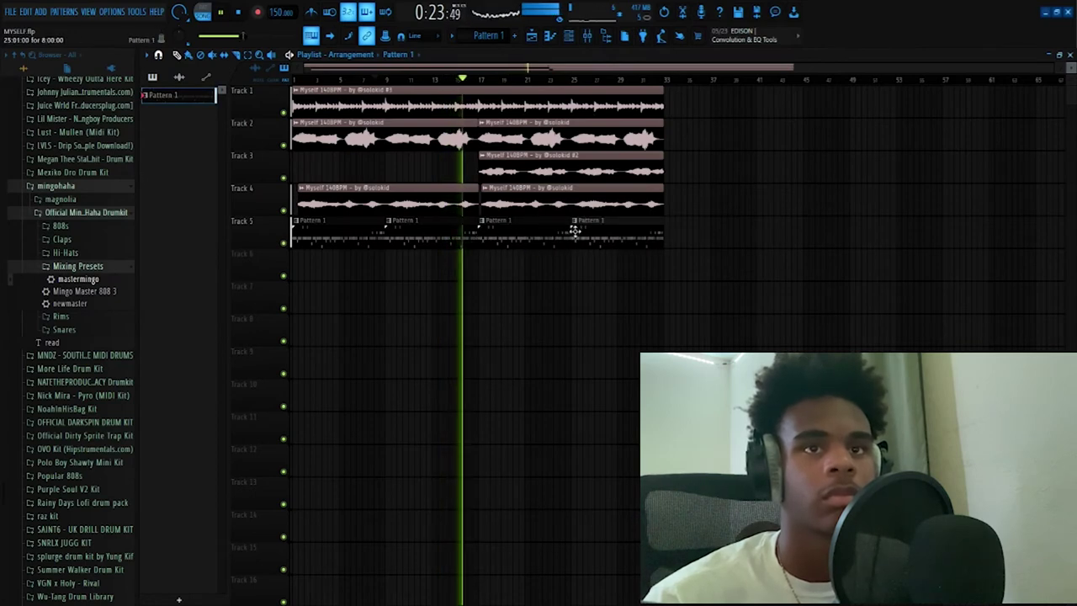
Copy the RAZ 808 notes into the Wondagurl Kick piano roll and flatten them all to C5
click(569, 37)
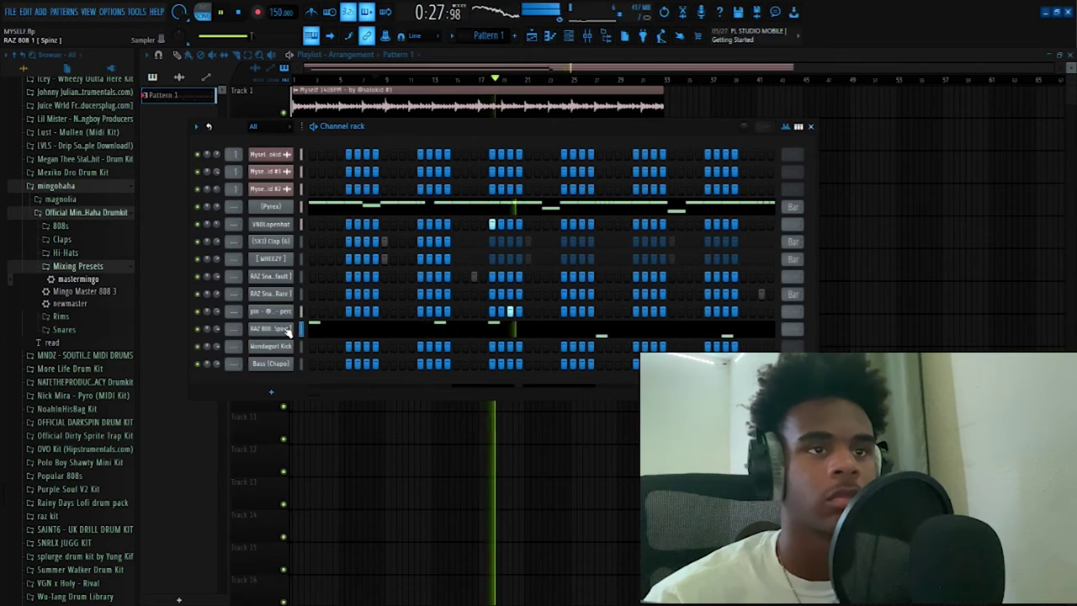
key(space)
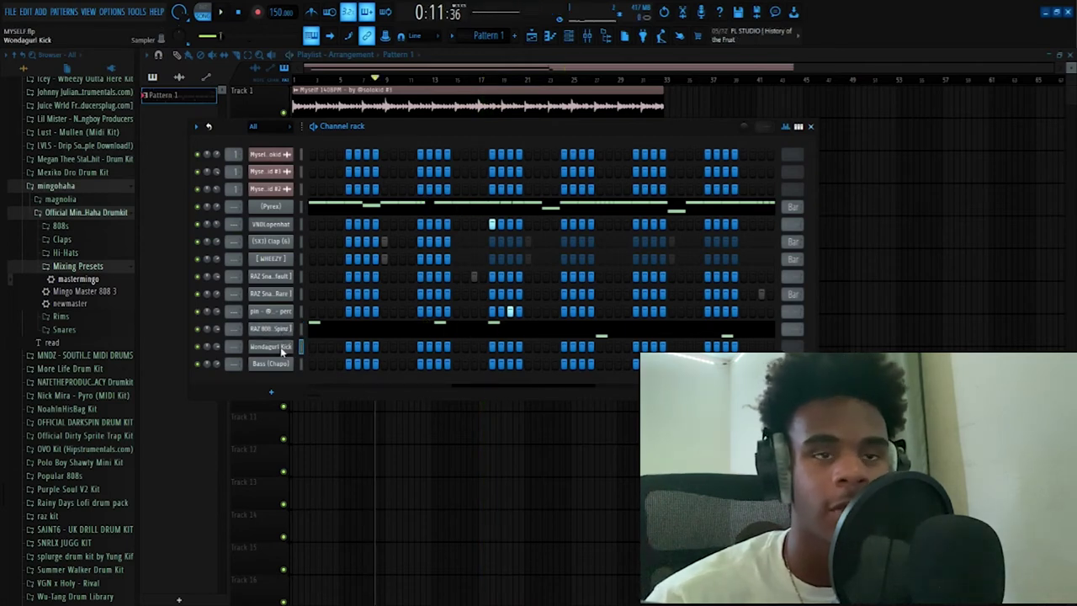
key(F7)
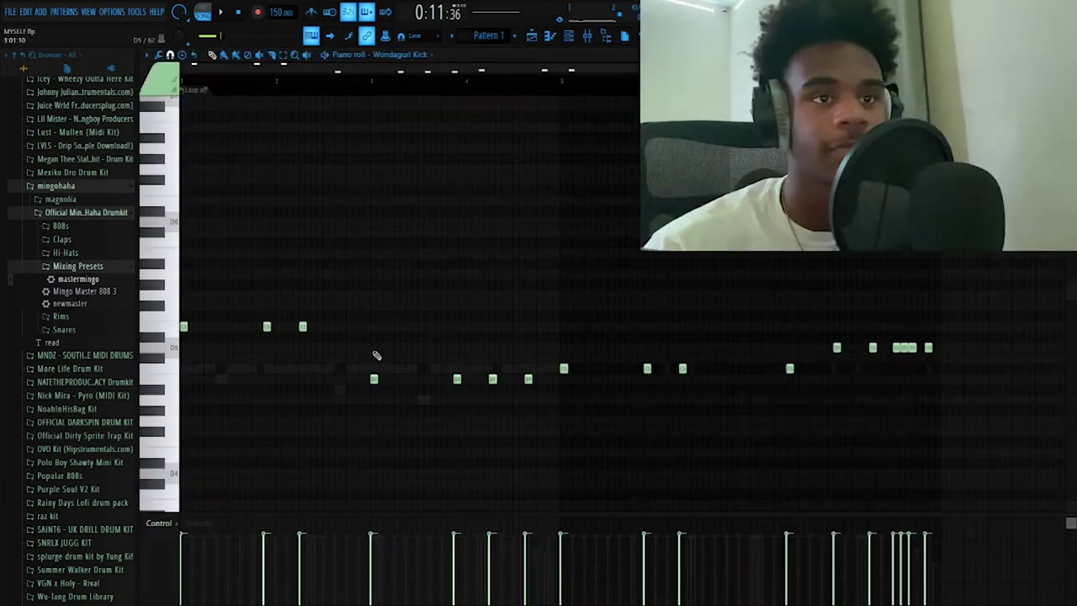
key(ctrl+z)
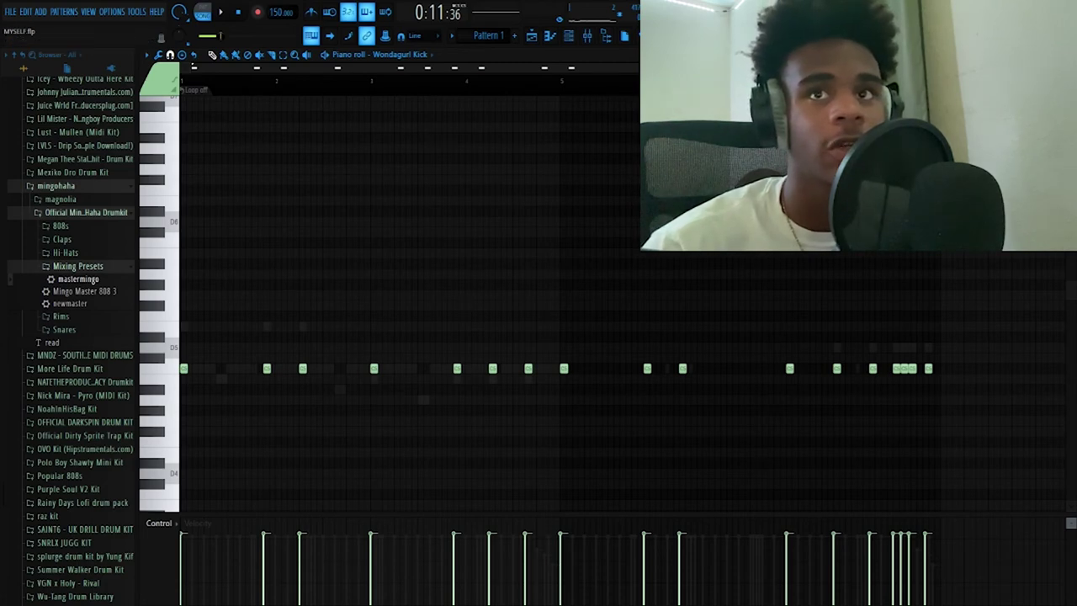
During playback, shift the second bar 2 kick and second bar 6 kick slightly later and the last bar 4 kick slightly earlier
scroll(556, 337, right, 1)
scroll(555, 337, left, 1)
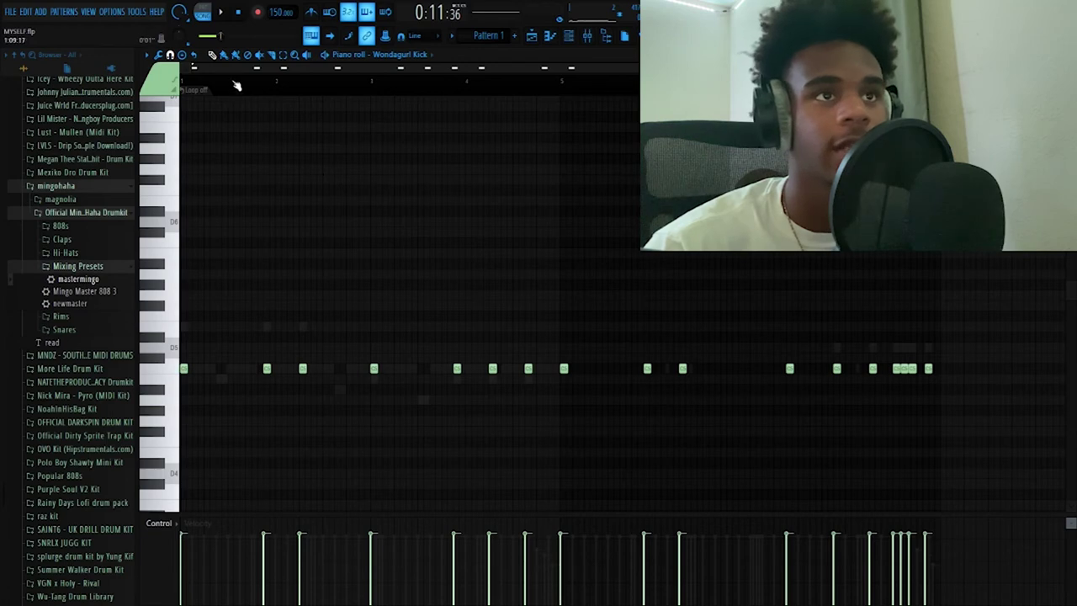
key(space)
drag(301, 369, 313, 371)
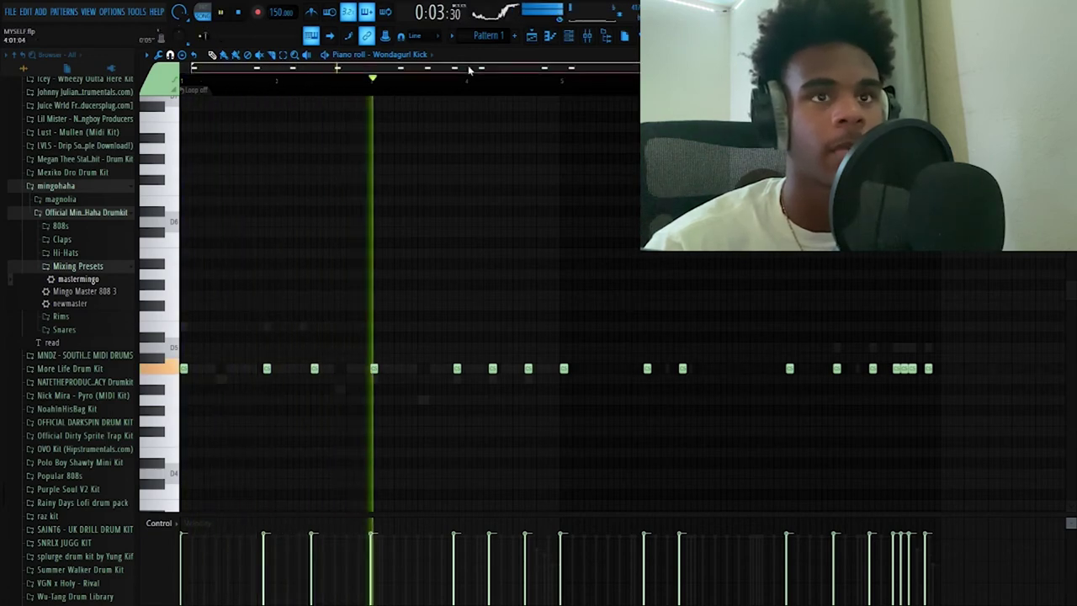
drag(470, 71, 512, 73)
drag(472, 370, 460, 370)
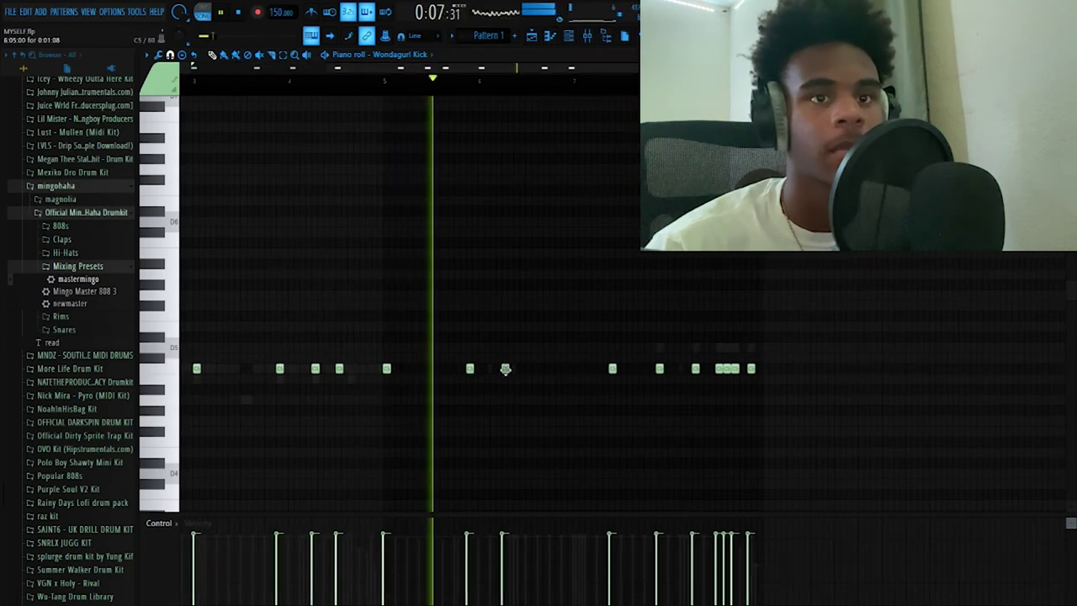
drag(505, 368, 516, 369)
scroll(517, 369, right, 1)
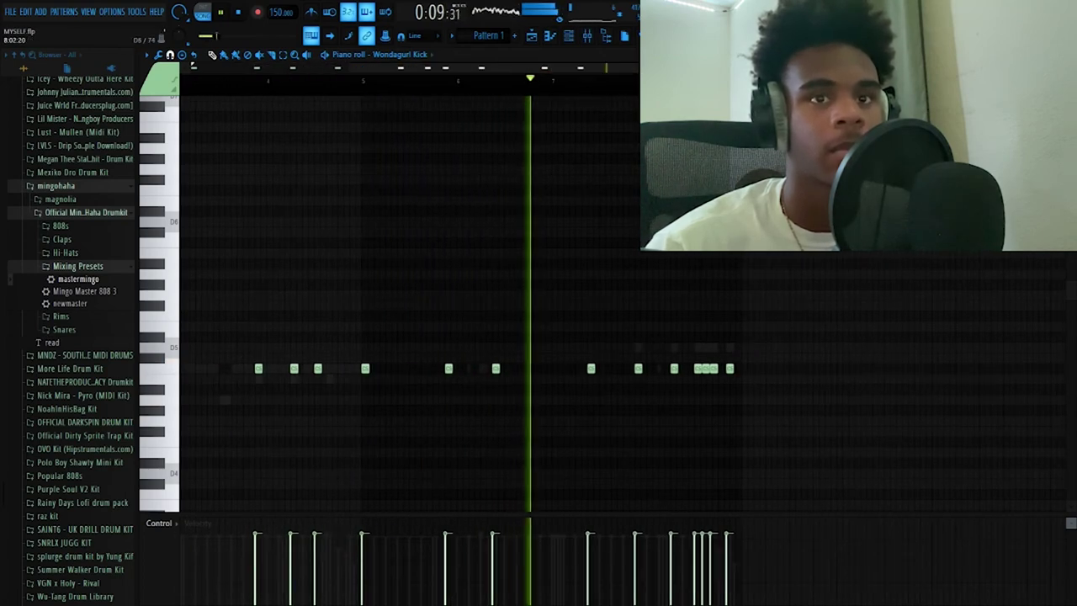
Delete the kick in the middle of bar 7 and audition the bars around it
right_click(591, 369)
drag(638, 369, 640, 368)
key(space)
click(590, 81)
key(space)
drag(601, 68, 686, 68)
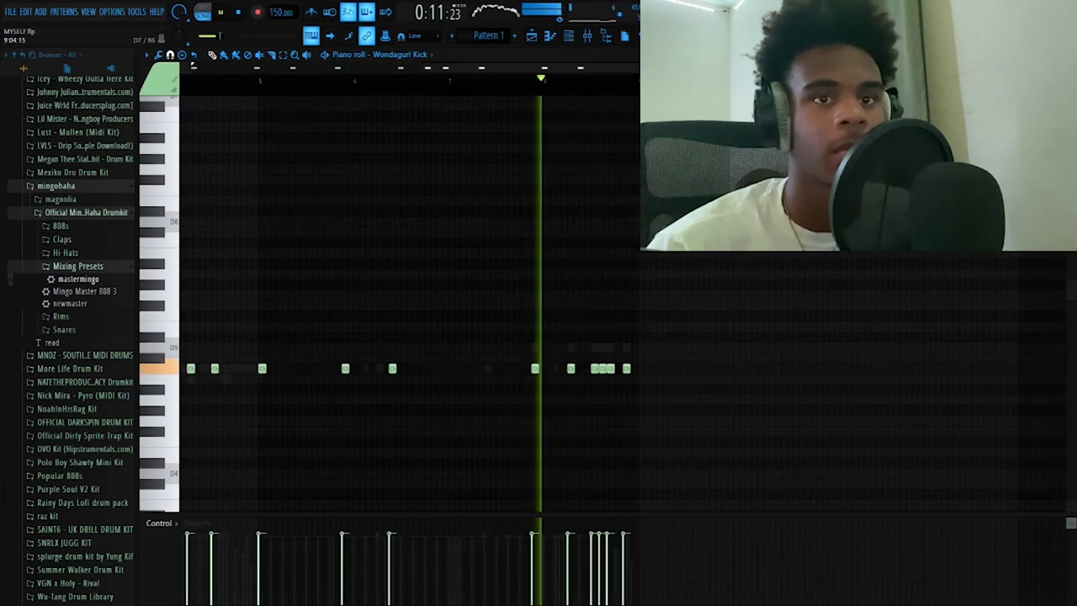
key(space)
key(space)
Reposition the kick just before the bar 8 roll to step 3 of bar 8, auditioning the timing
drag(568, 372, 563, 371)
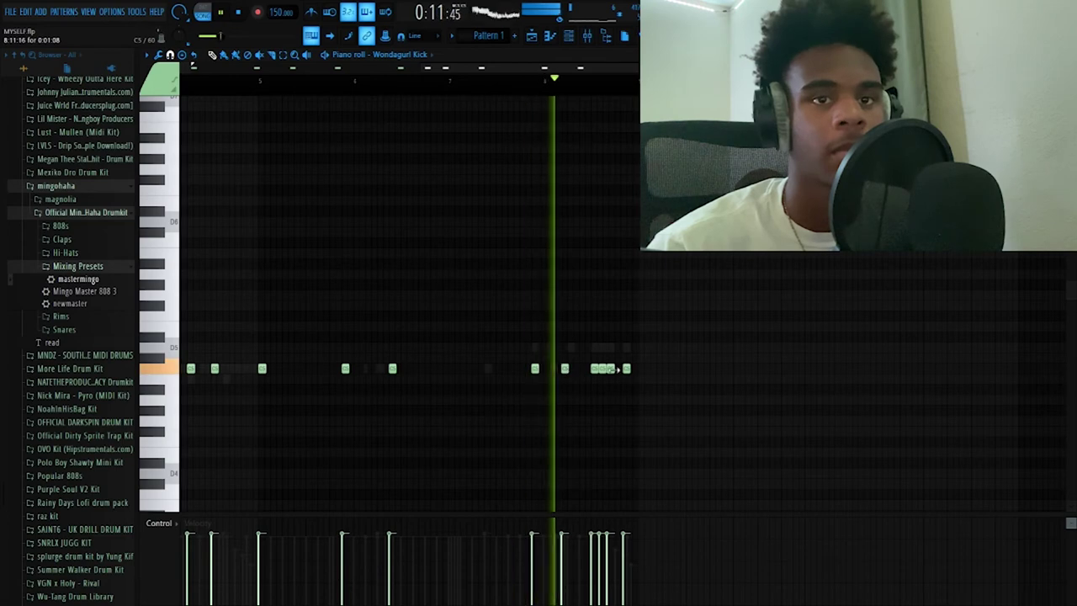
key(space)
key(space)
right_click(566, 369)
key(space)
key(space)
click(561, 369)
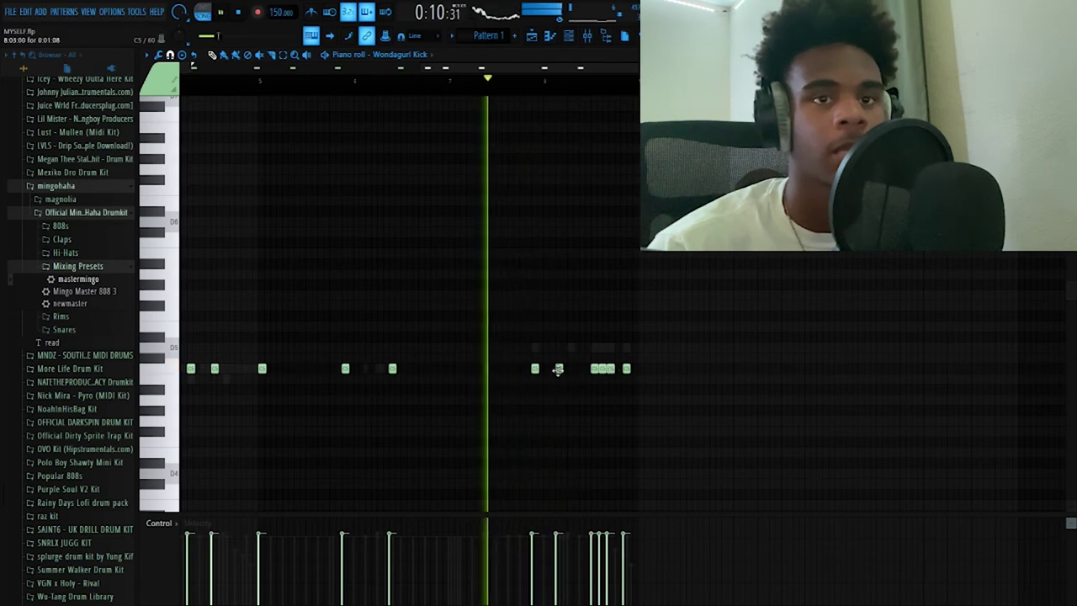
Delete the last two notes of the three-kick roll in bar 8 and resume playback
key(space)
right_click(603, 369)
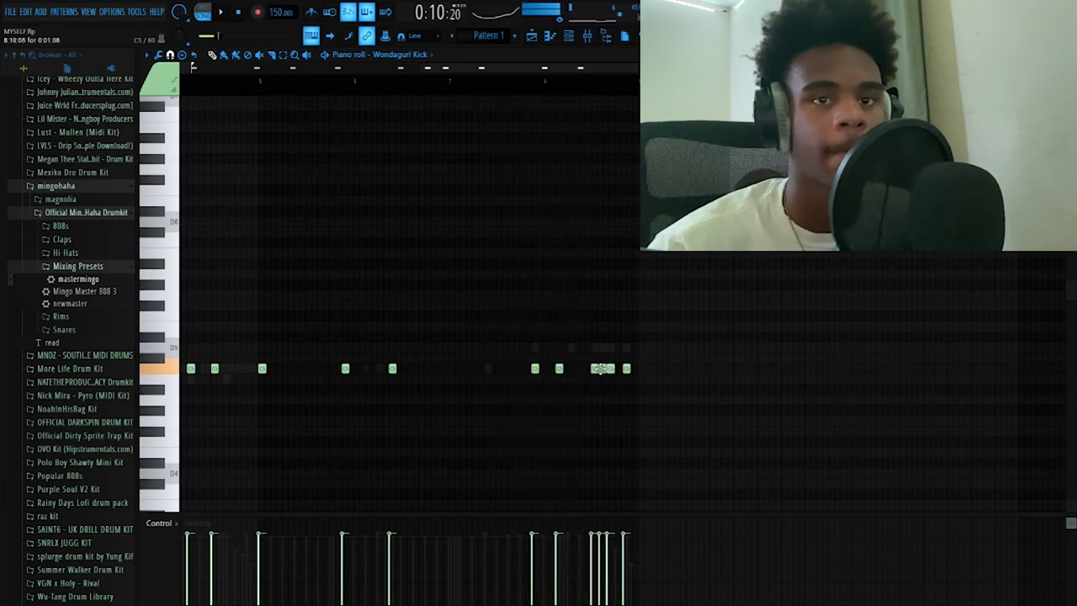
right_click(609, 369)
key(space)
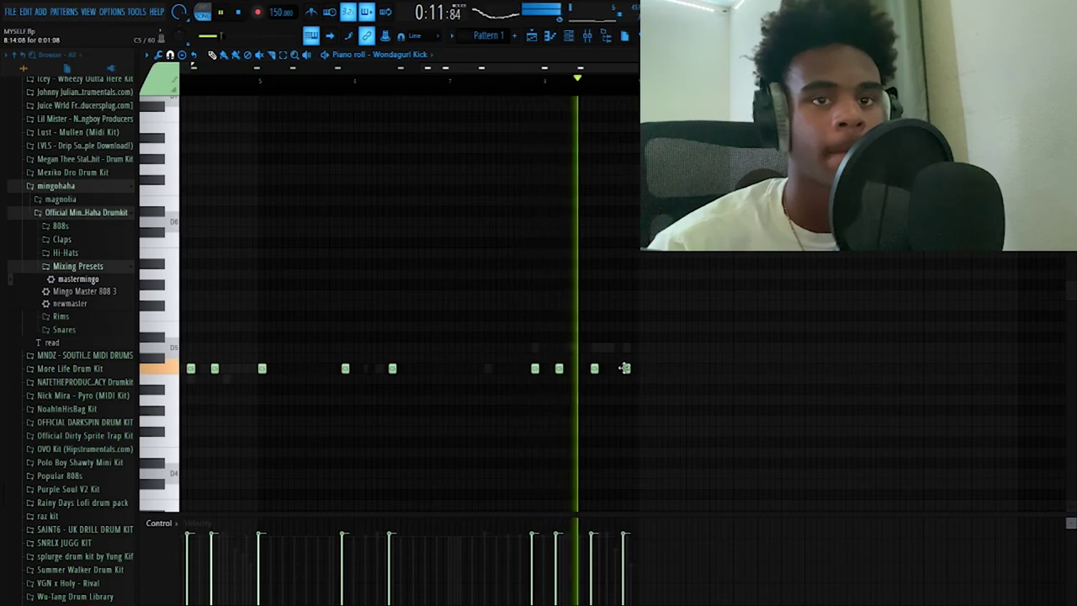
Listen to the arrangement from the playlist with the channel rack opened over it
click(536, 39)
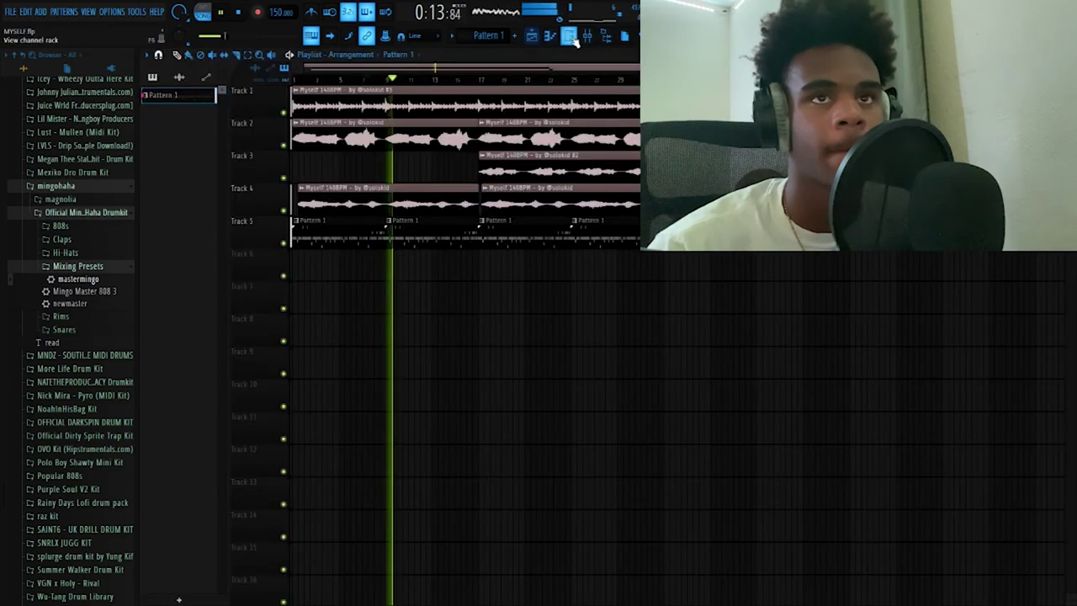
click(569, 38)
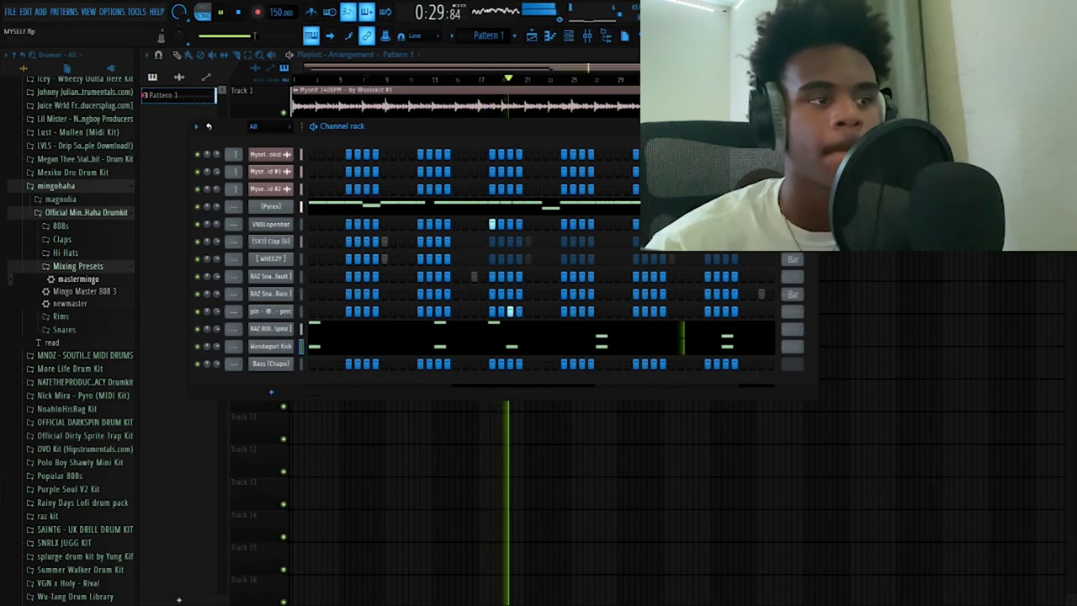
drag(507, 122, 535, 126)
key(space)
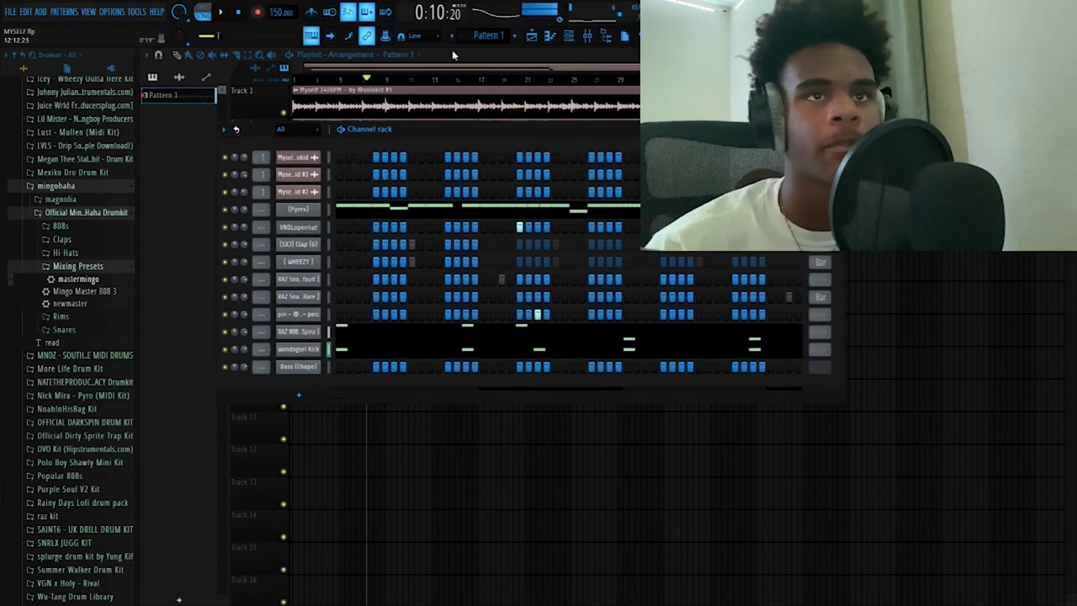
key(F6)
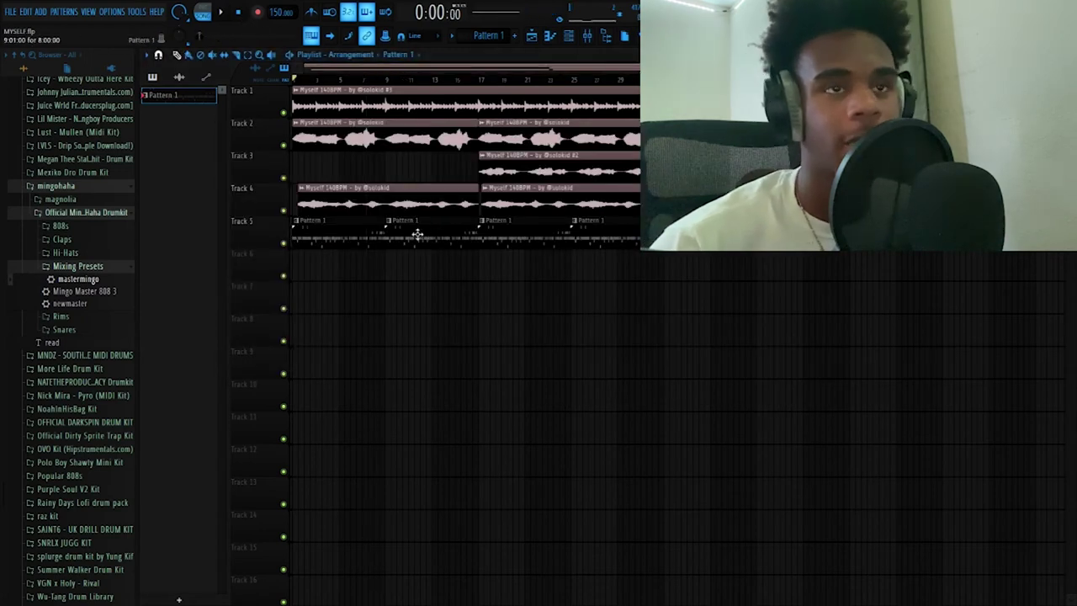
click(572, 41)
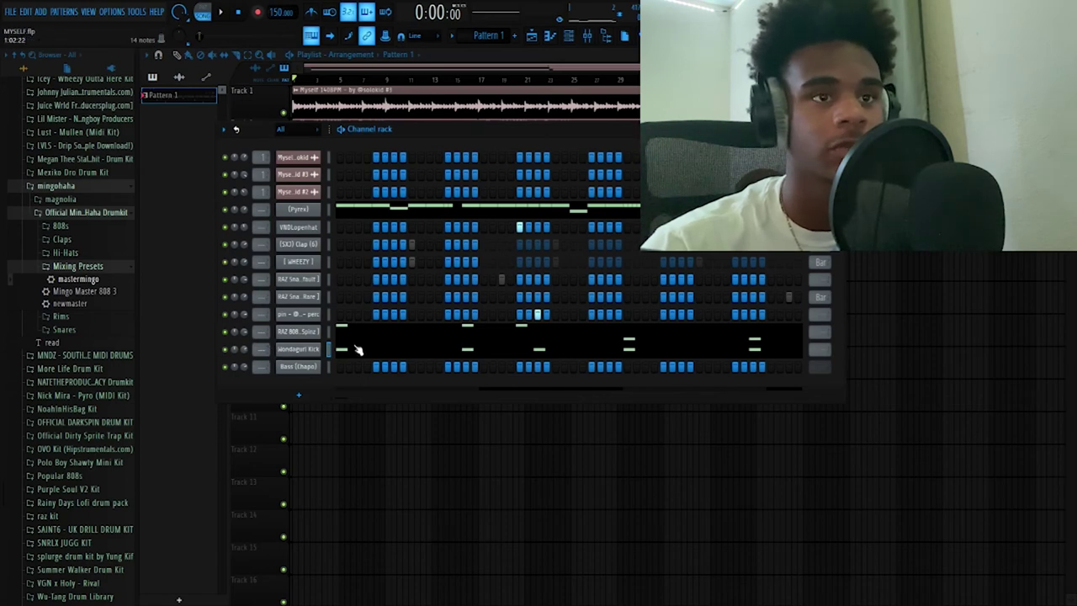
Inspect the Bass (Chapo) sample and its volume envelope settings
click(305, 368)
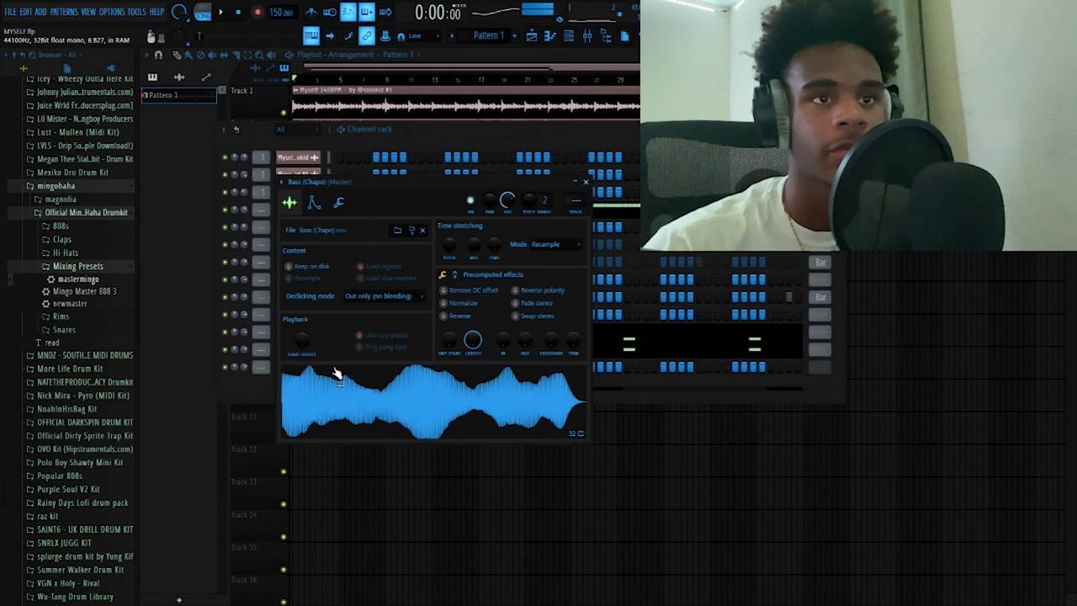
click(461, 147)
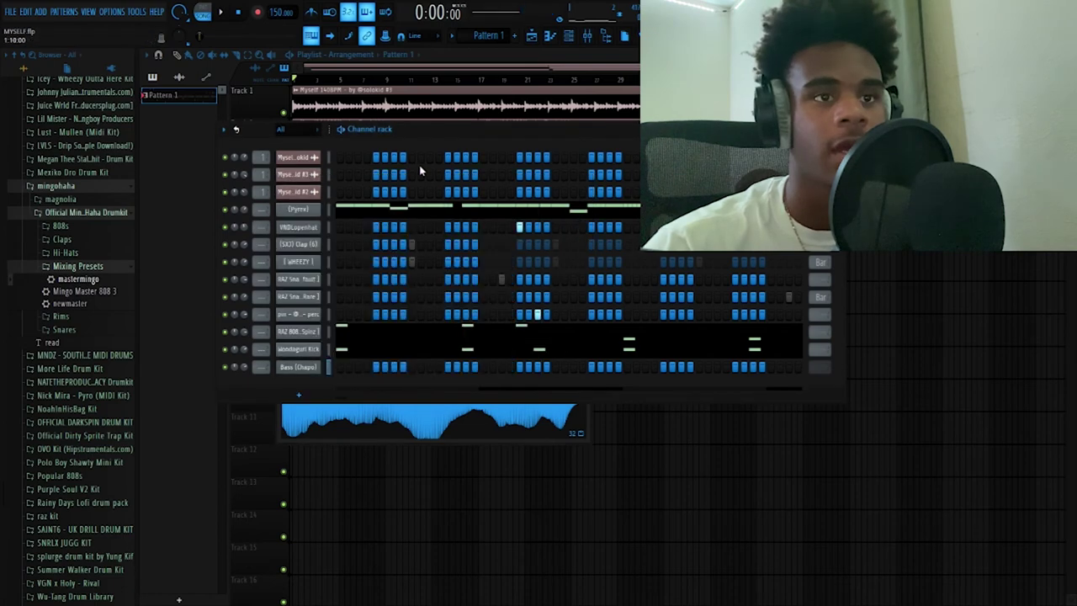
click(314, 365)
click(314, 364)
click(313, 204)
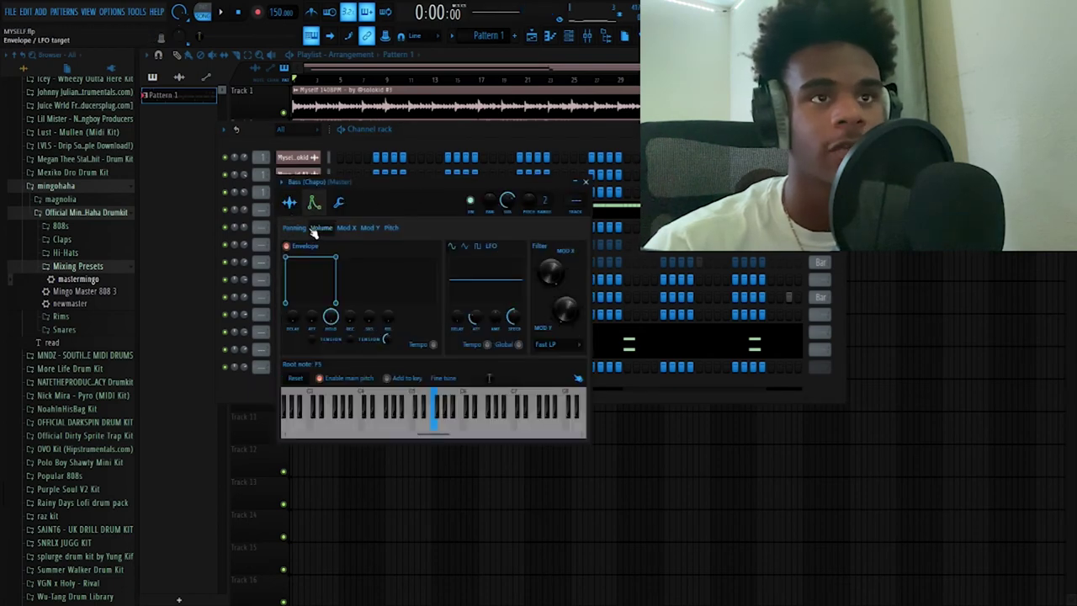
click(289, 205)
click(313, 204)
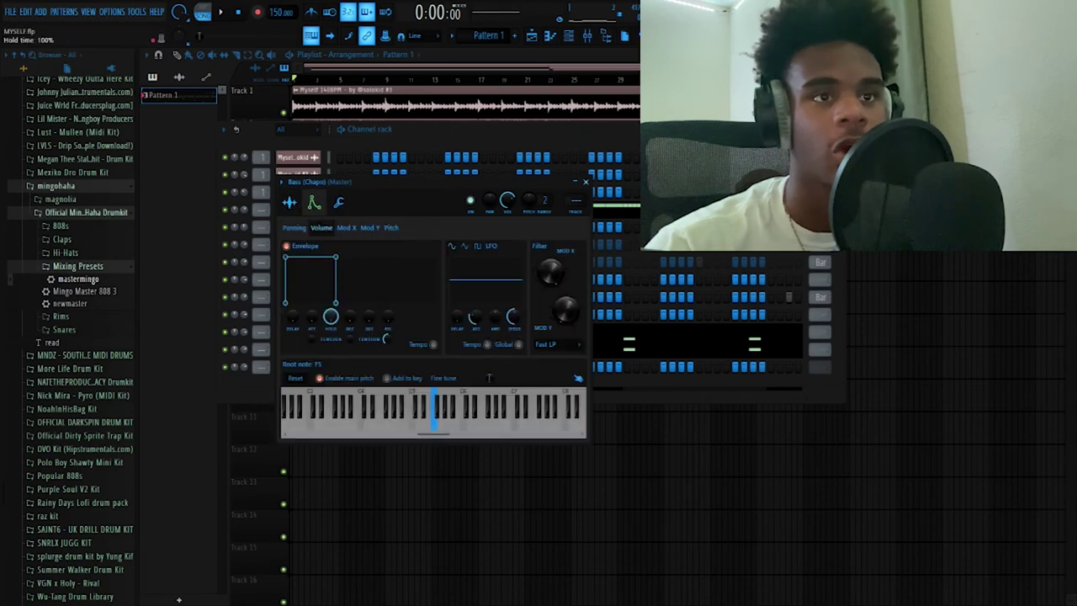
Copy the RAZ 808 notes into Bass (Chapo) in a new Pattern 2 and extend them legato
click(472, 166)
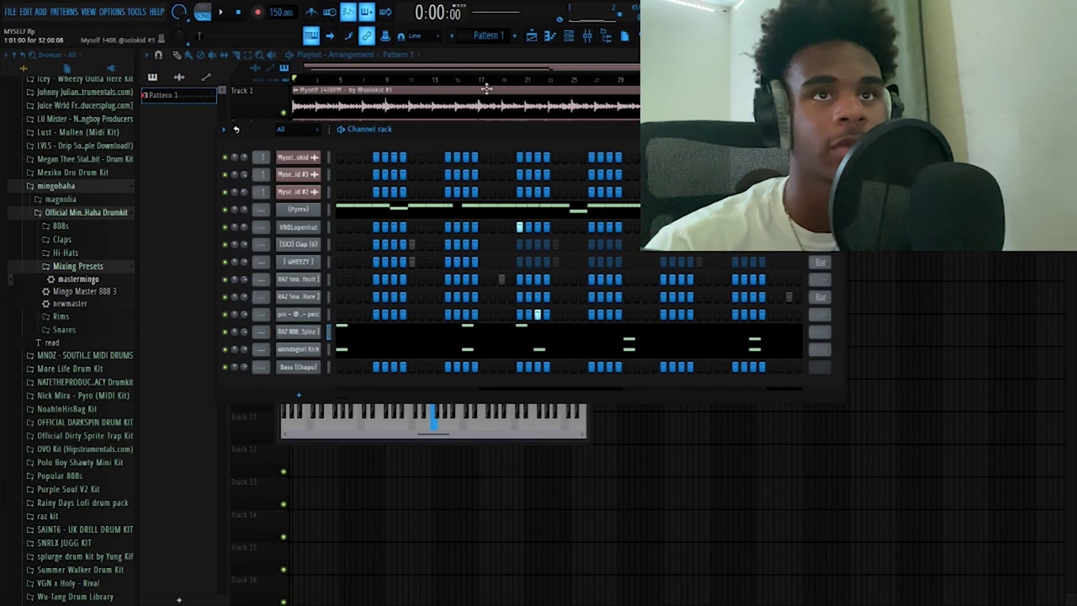
click(514, 35)
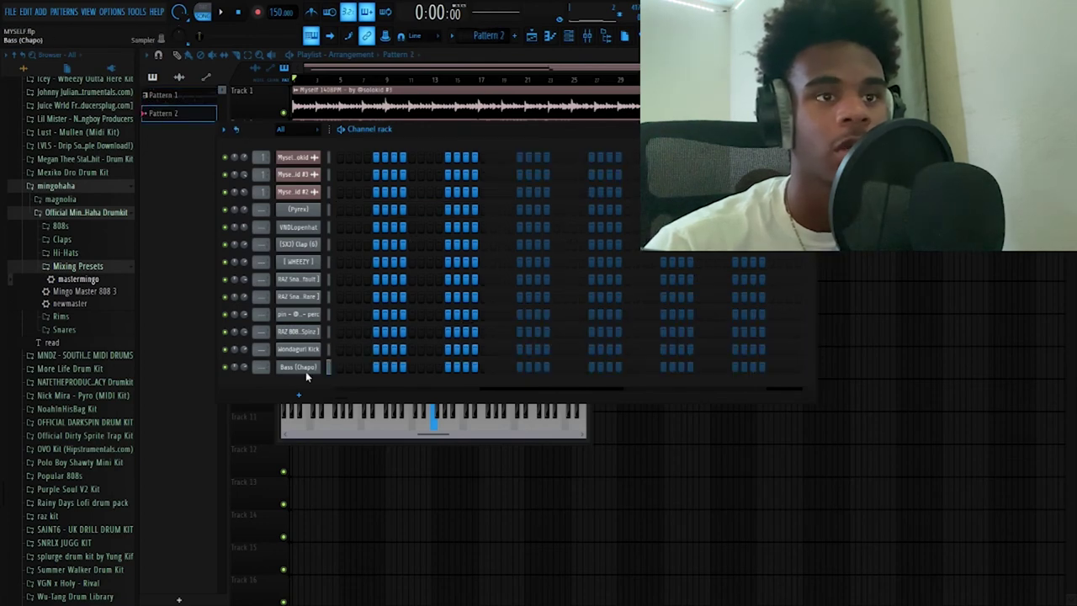
key(ctrl+v)
click(394, 349)
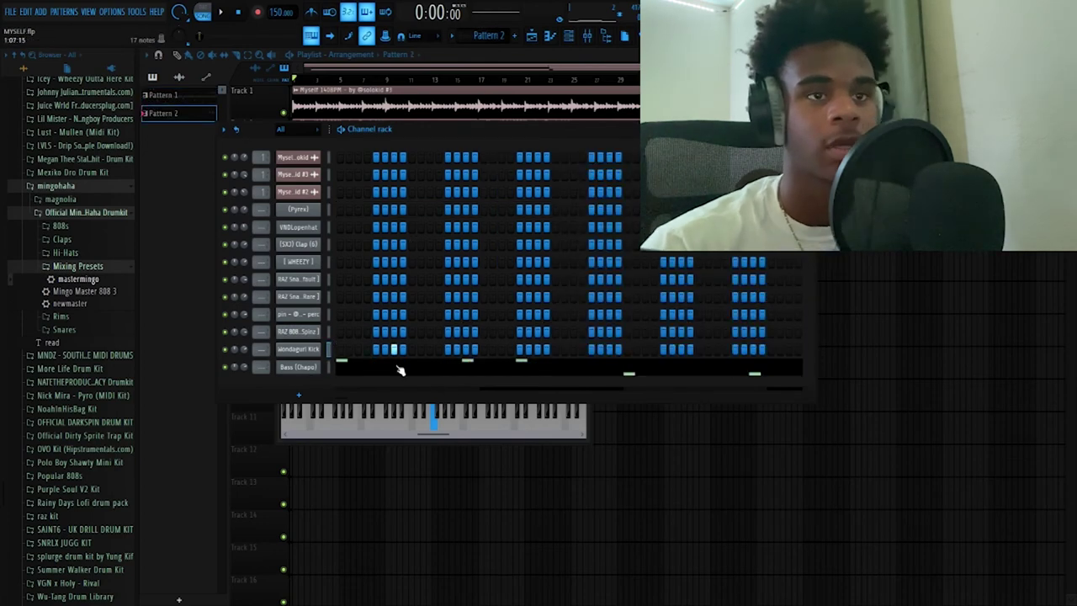
click(402, 367)
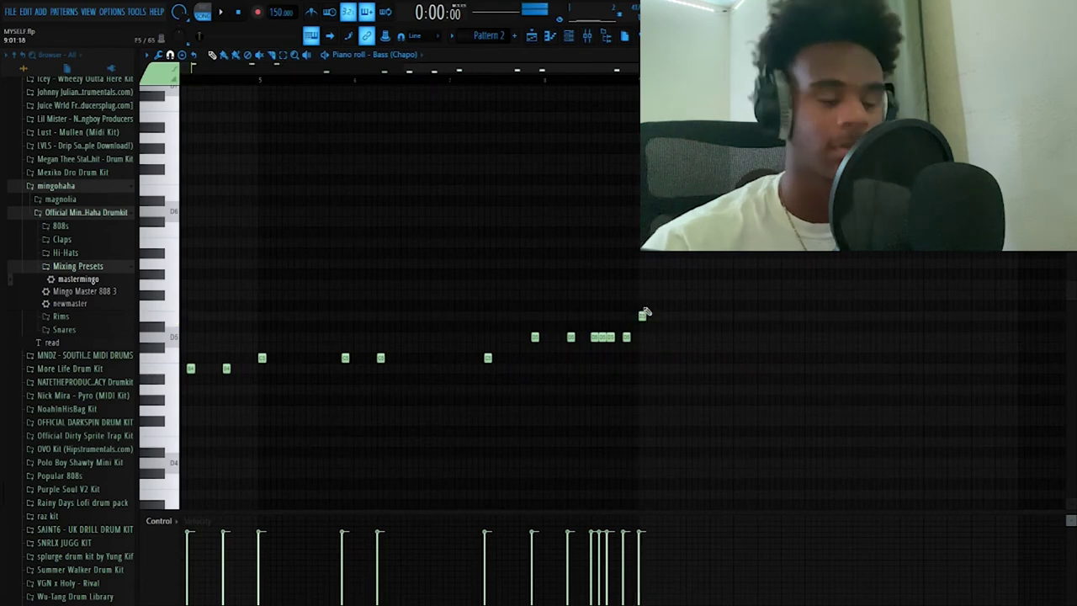
key(ctrl+l)
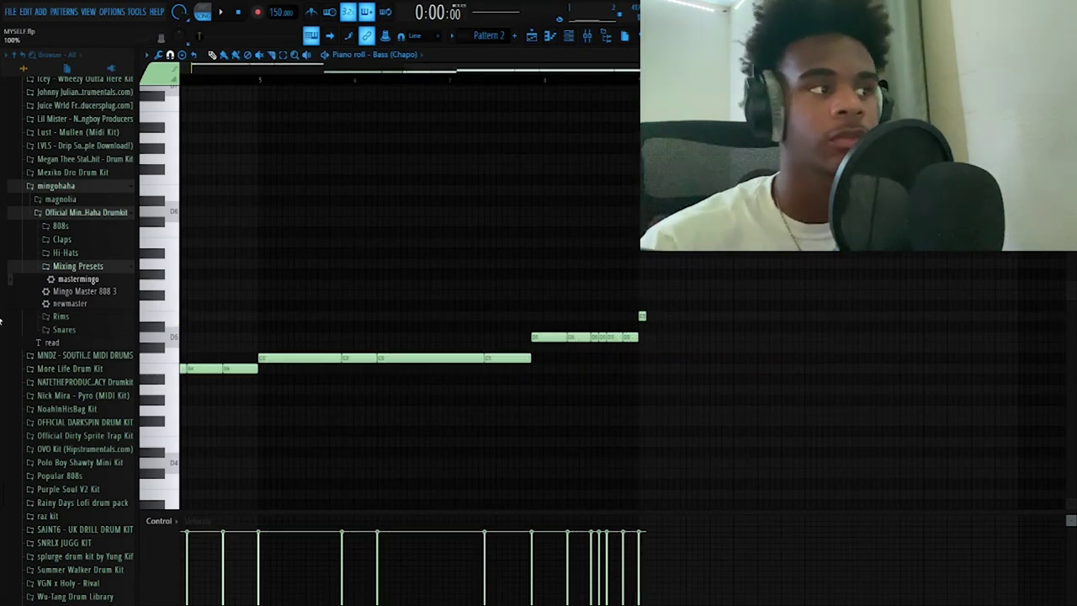
Delete the repeated E5, B4 and C5 bass notes, keeping only the first note of each pitch
drag(402, 66, 190, 68)
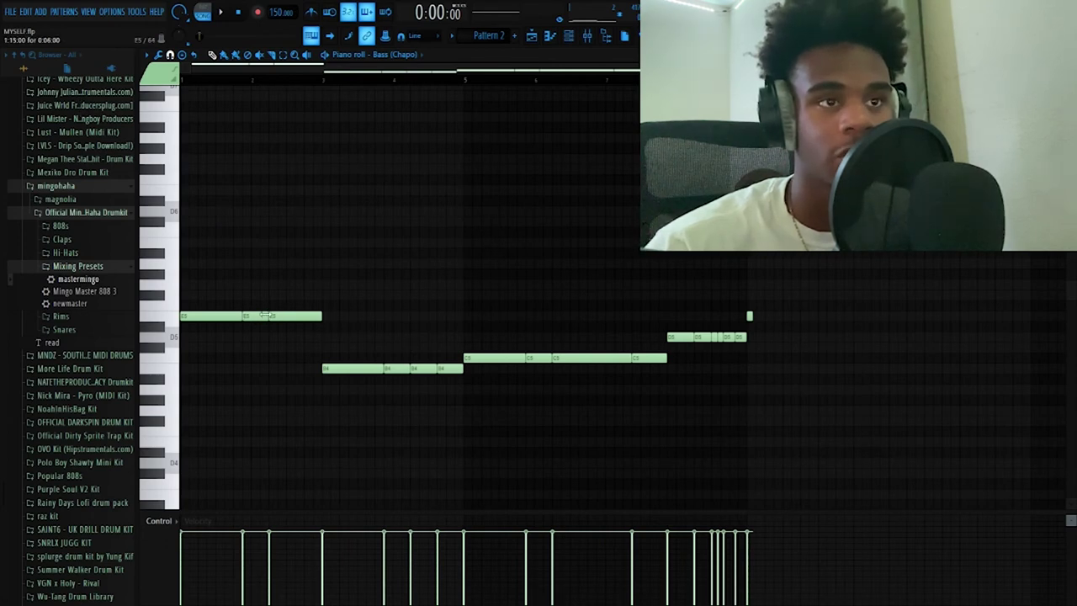
key(Delete)
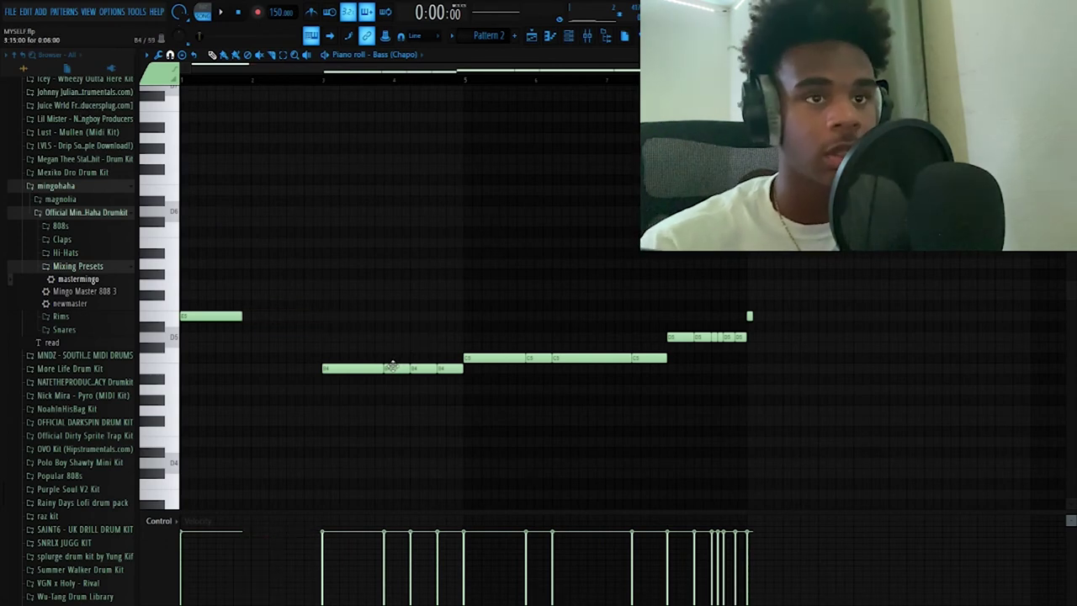
drag(392, 366, 455, 383)
key(Delete)
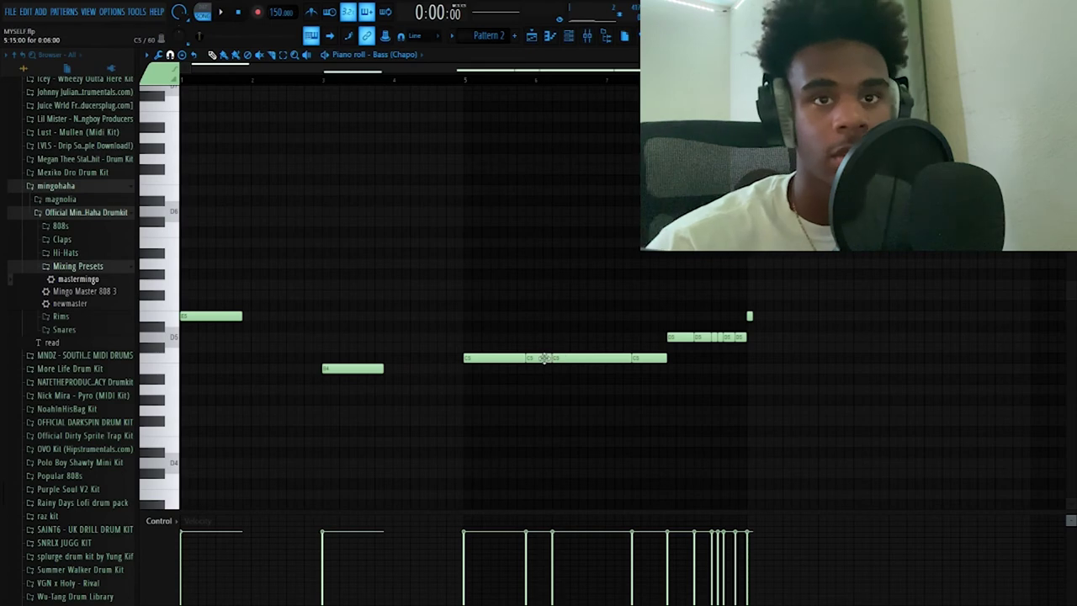
drag(544, 354, 649, 373)
key(Delete)
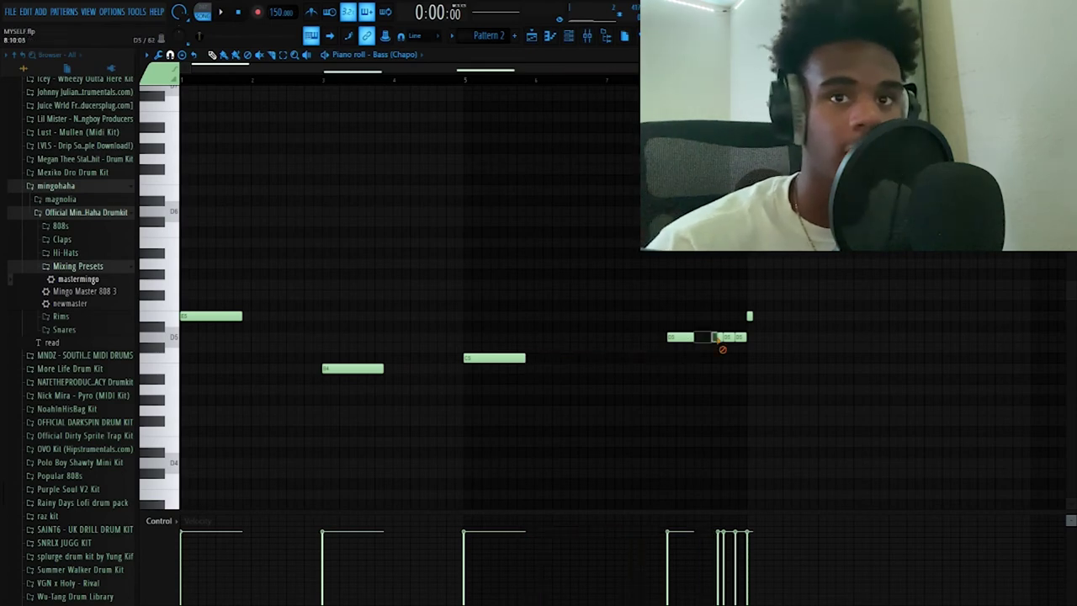
Remove the repeated D5 notes, extend the remaining bass notes legato up to bar 9 and delete the end note there
click(749, 292)
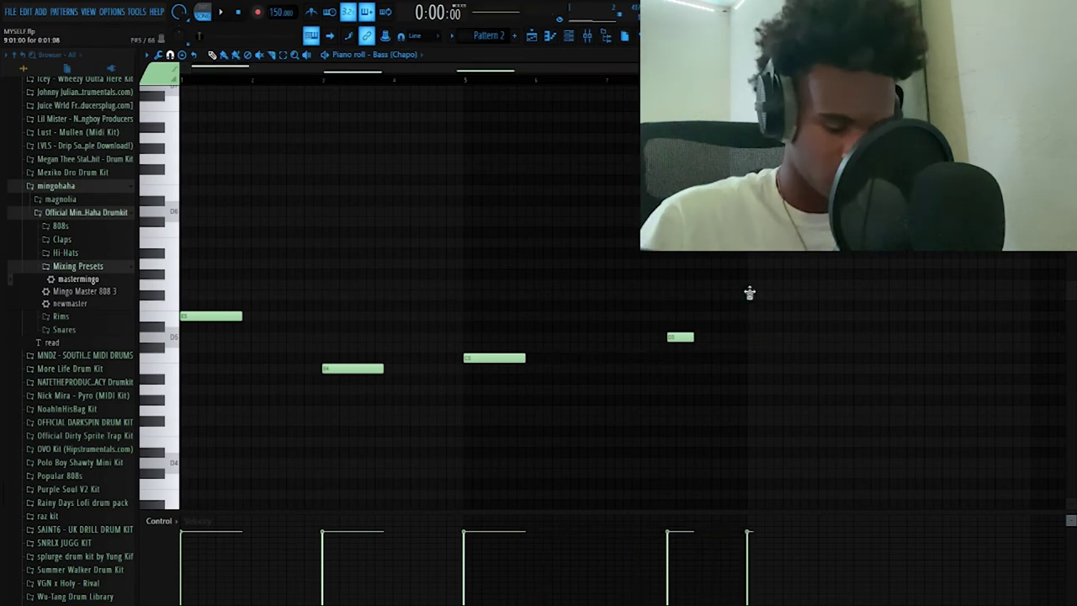
key(ctrl+l)
right_click(749, 292)
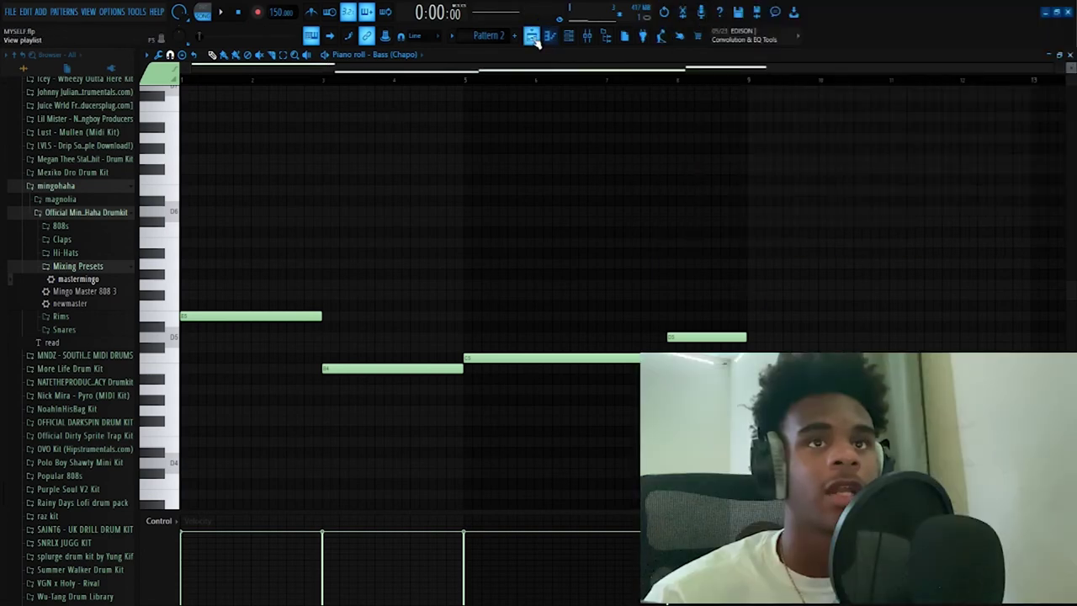
Replace the Pattern 1 clips at bars 1 and 9 on Track 5 with Pattern 2 and play the section back
click(532, 38)
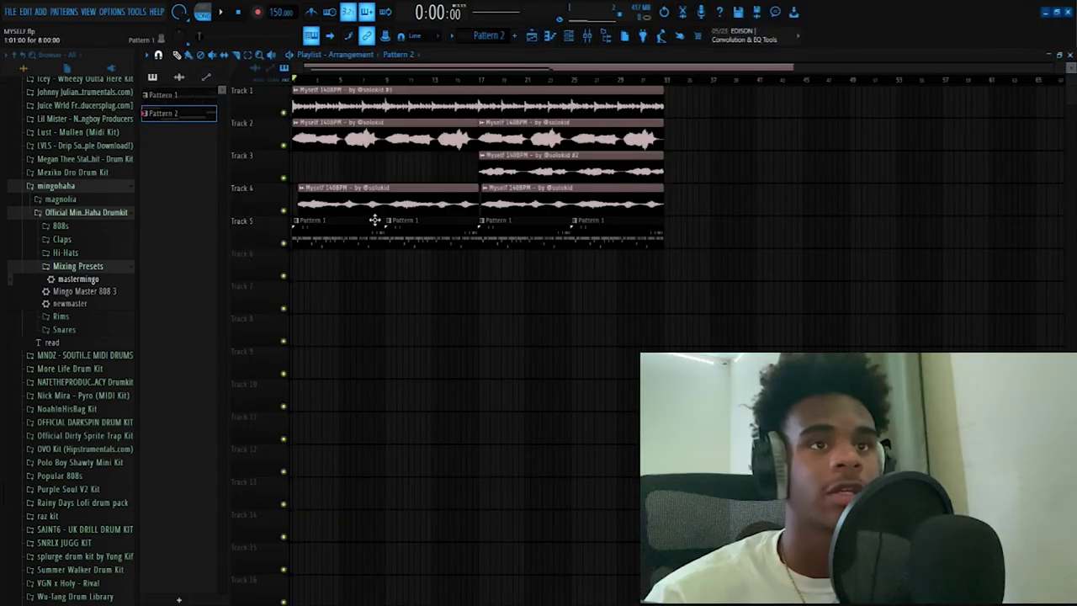
key(space)
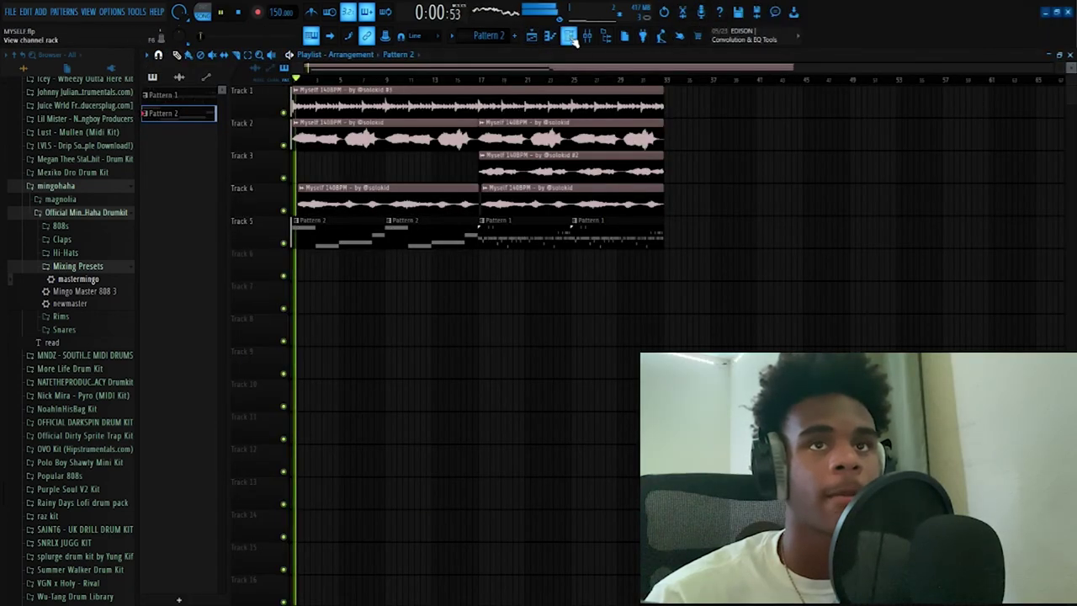
key(F6)
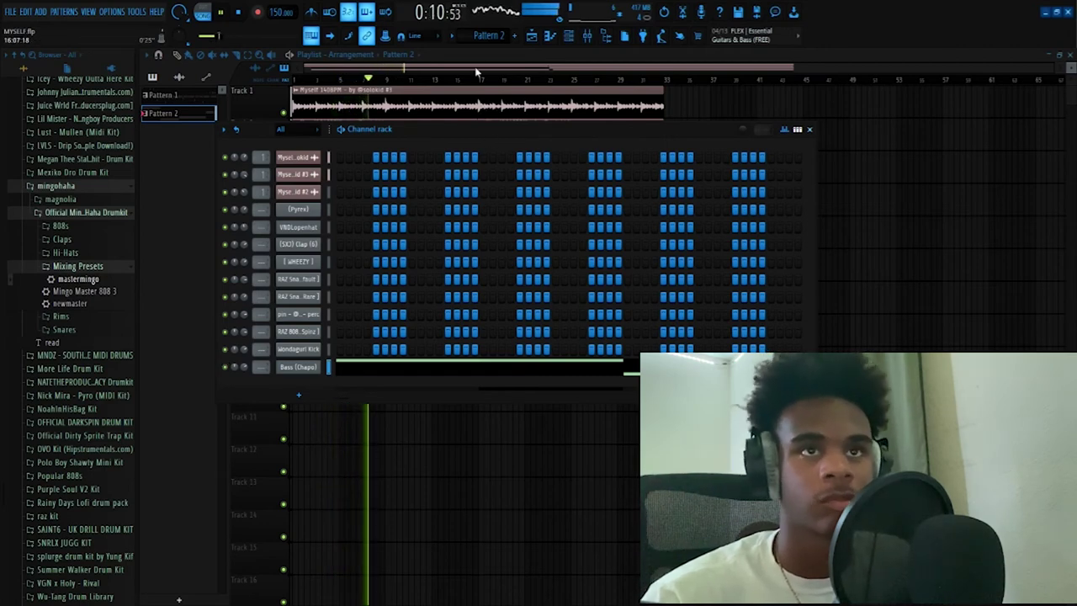
key(F6)
key(space)
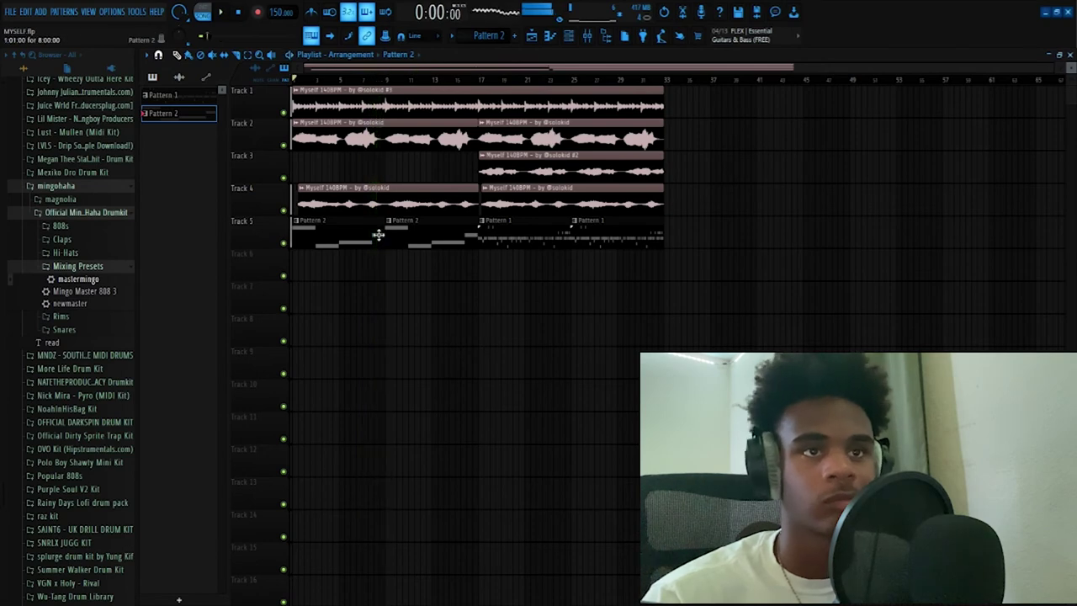
In Pattern 2's Bass (Chapo) notes, end the C5 note at bar 7 and hold the D5 note from there to bar 9
double_click(378, 236)
drag(500, 74, 423, 70)
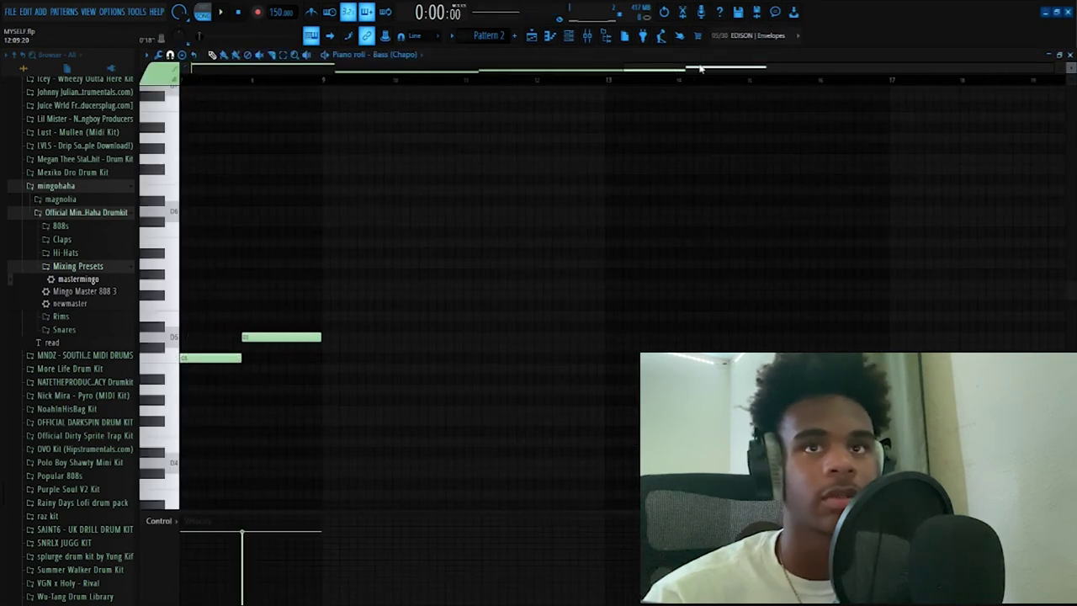
drag(699, 68, 546, 86)
key(space)
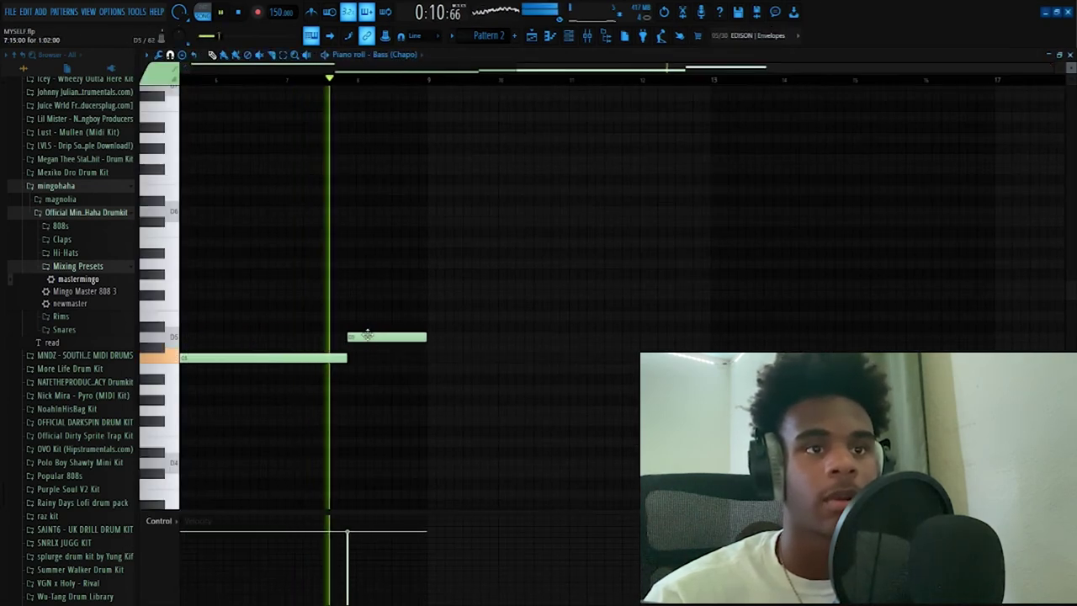
drag(360, 334, 368, 334)
key(space)
drag(436, 336, 424, 335)
key(space)
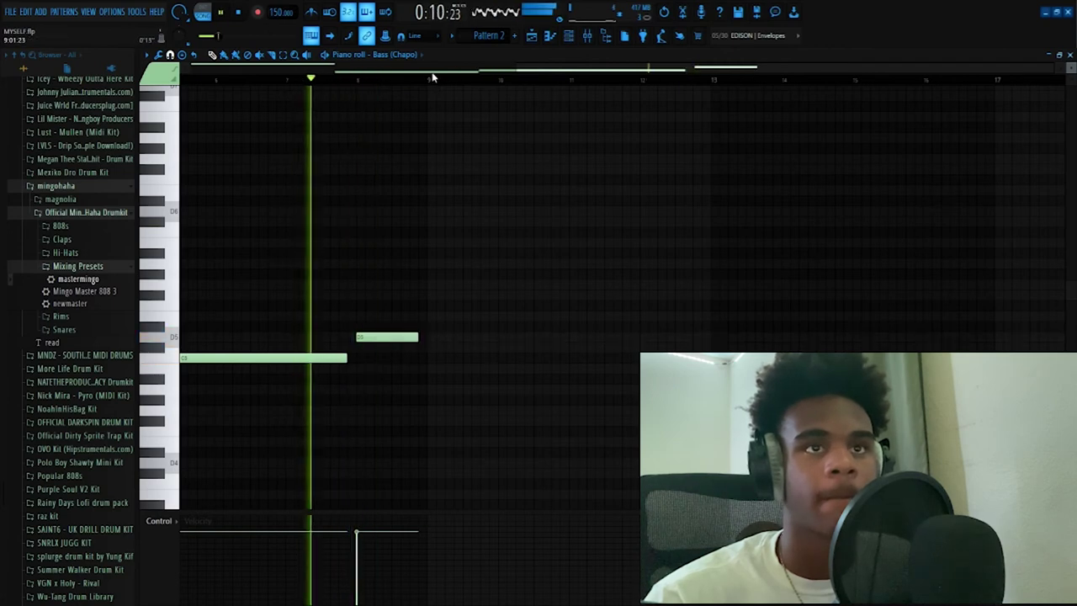
key(space)
drag(552, 69, 410, 82)
key(space)
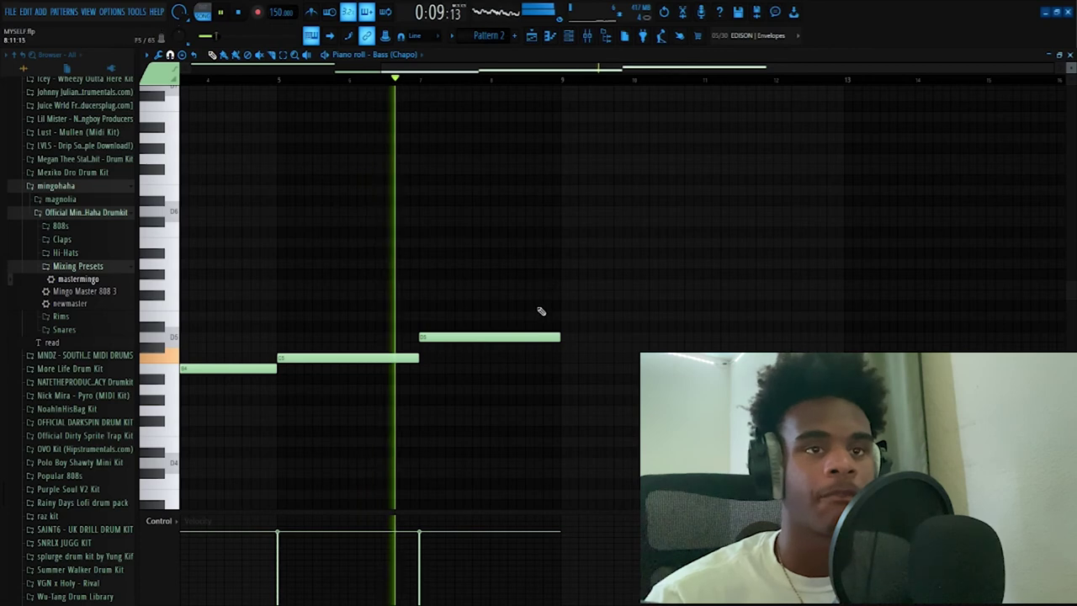
Play the arrangement in the playlist from the bass intro into the Pattern 1 drum section
click(531, 35)
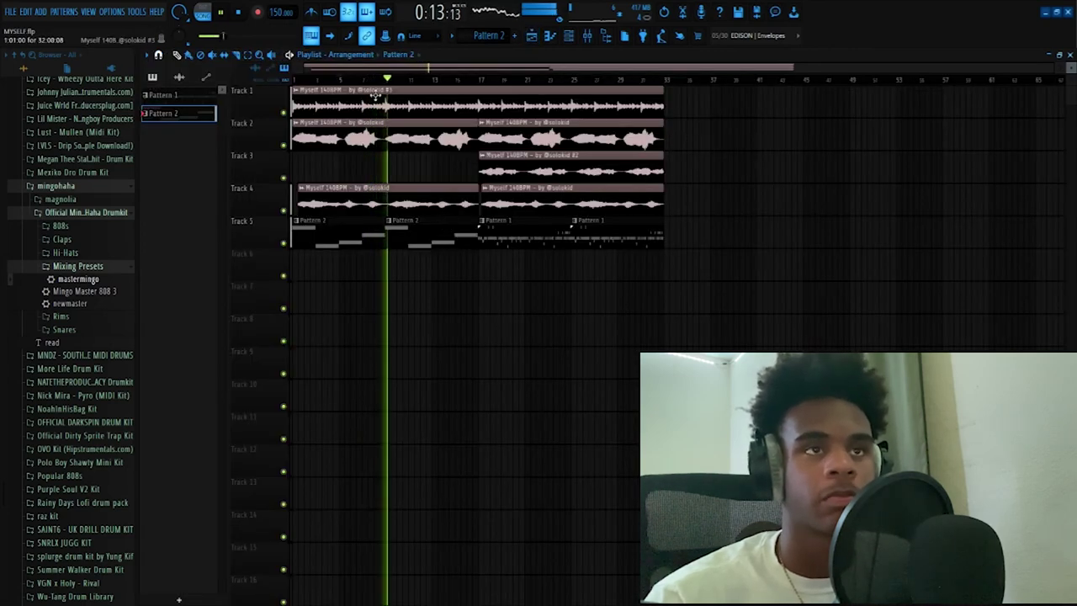
click(240, 13)
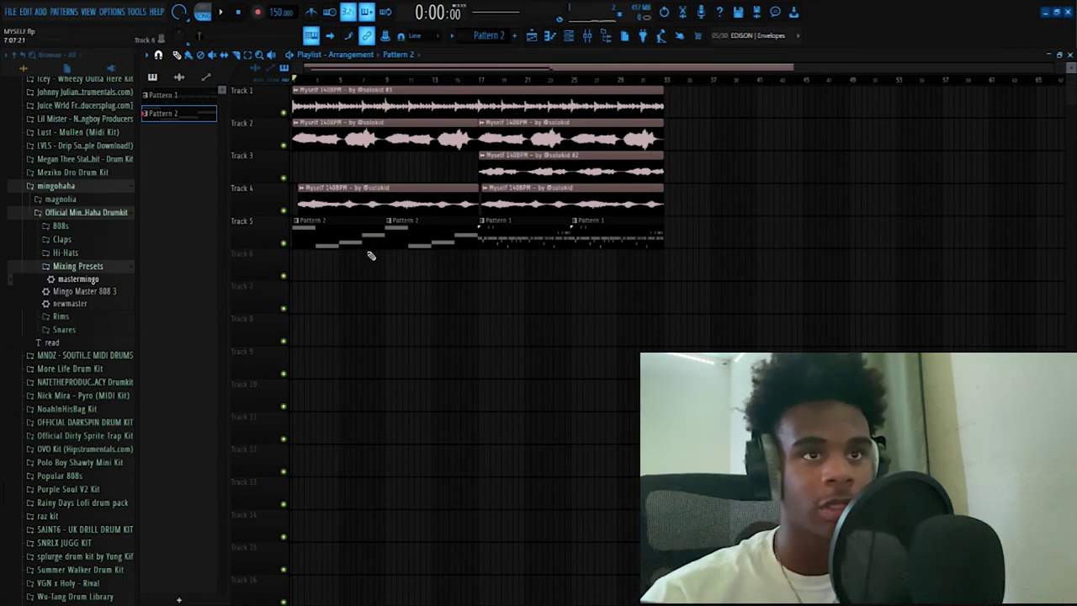
key(space)
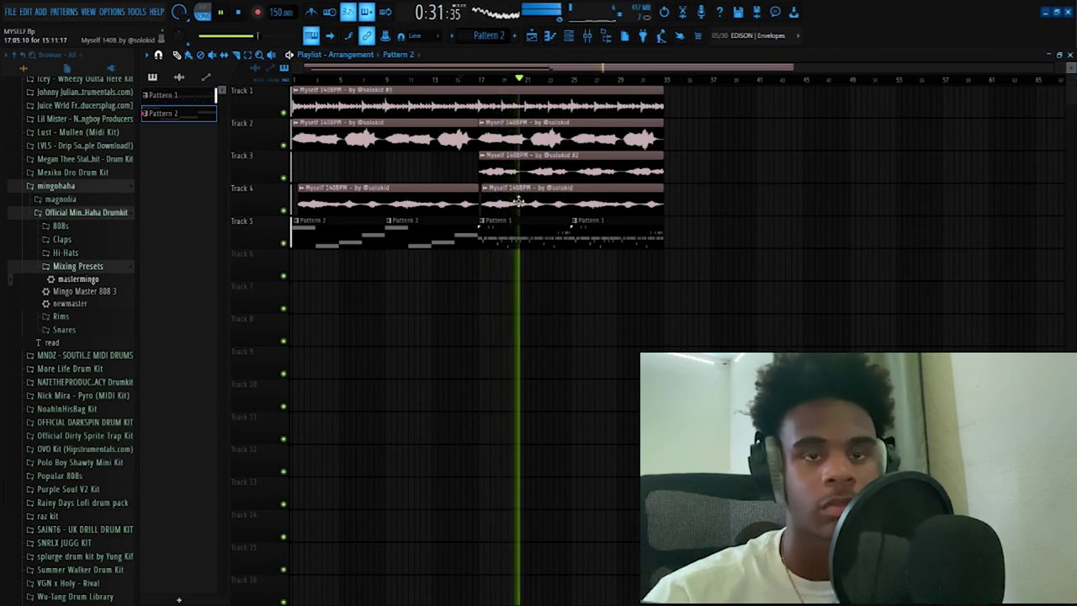
click(533, 230)
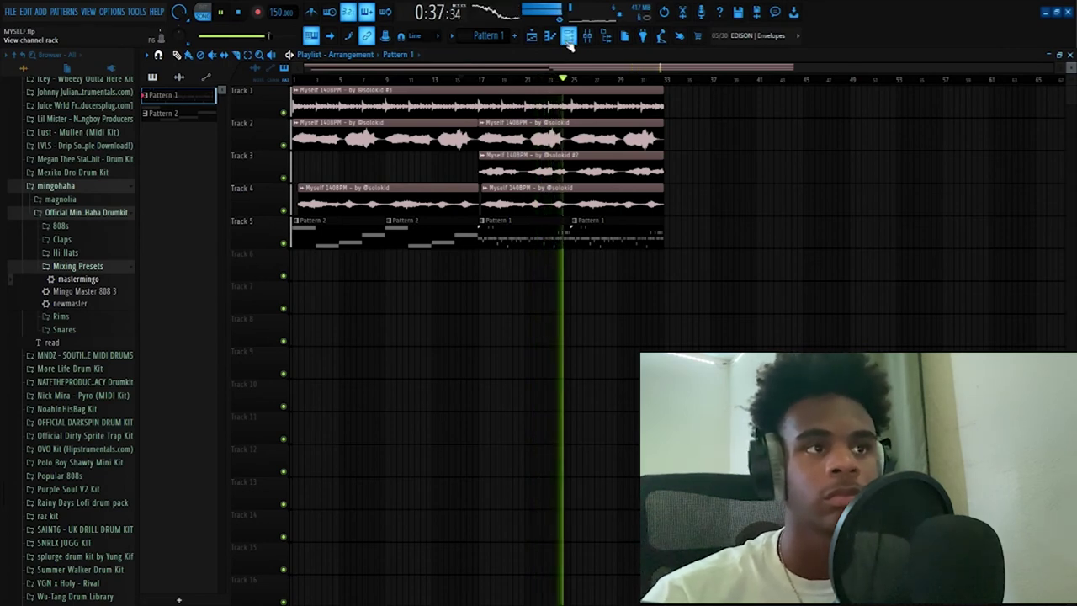
key(space)
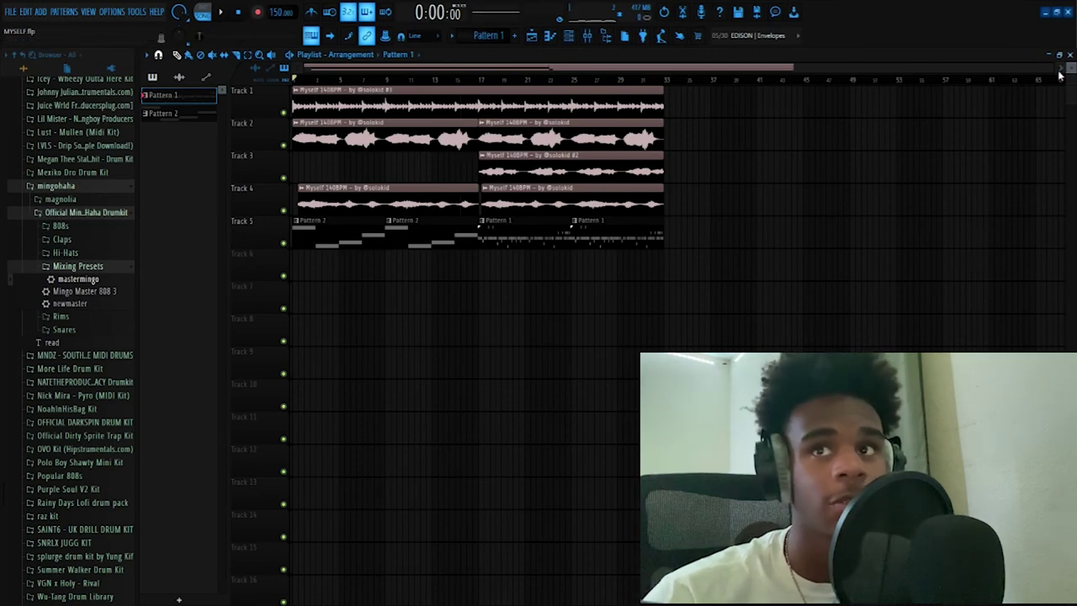
Collapse the Haha Drumkit folder and its parent mingohaha folder in the browser
scroll(976, 115, up, 2)
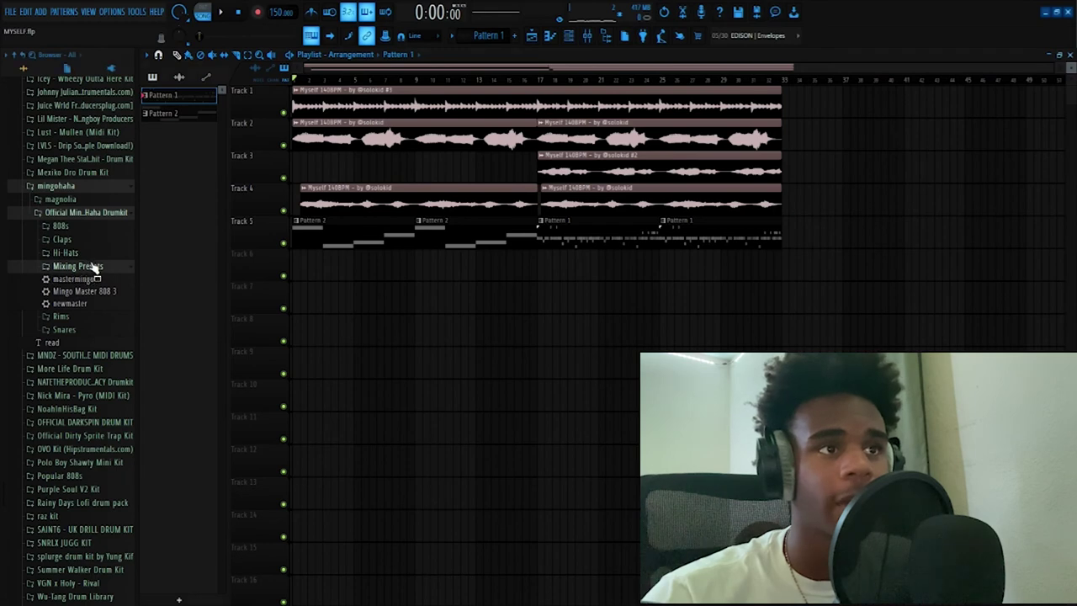
click(94, 212)
click(94, 186)
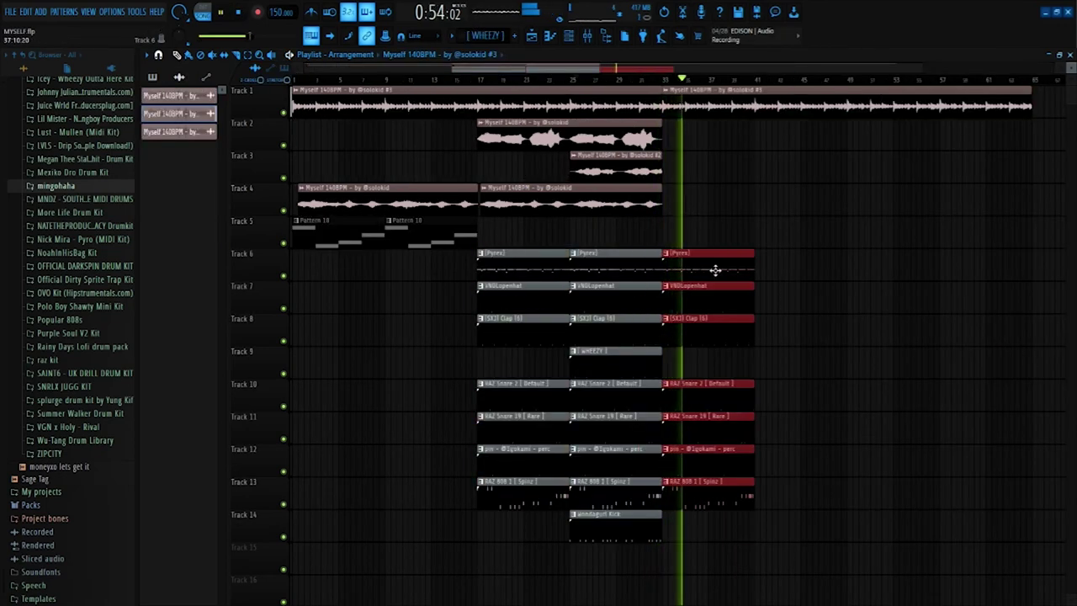
Trim the selected drum clips at bar 33 to start at bar 35 and duplicate them as full eight-bar clips at bar 41
drag(665, 270, 700, 262)
key(ctrl+b)
scroll(741, 241, right, 3)
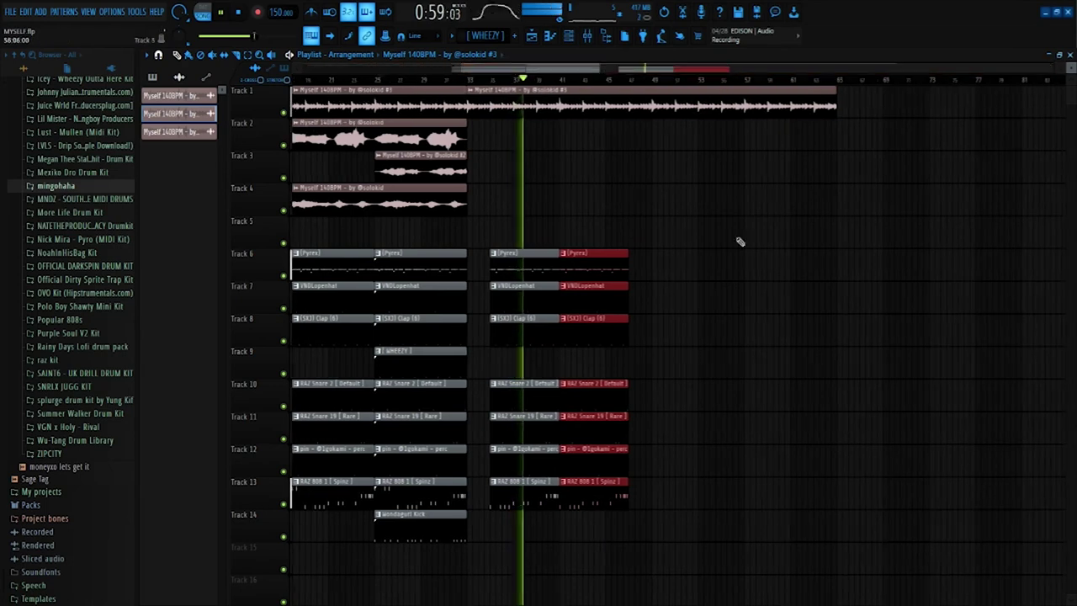
drag(591, 269, 565, 270)
Add Wondagurl Kick and [ WHEEZY ] clips at bar 41 and delete both RAZ snare clips at bar 35
click(446, 529)
click(567, 528)
click(456, 370)
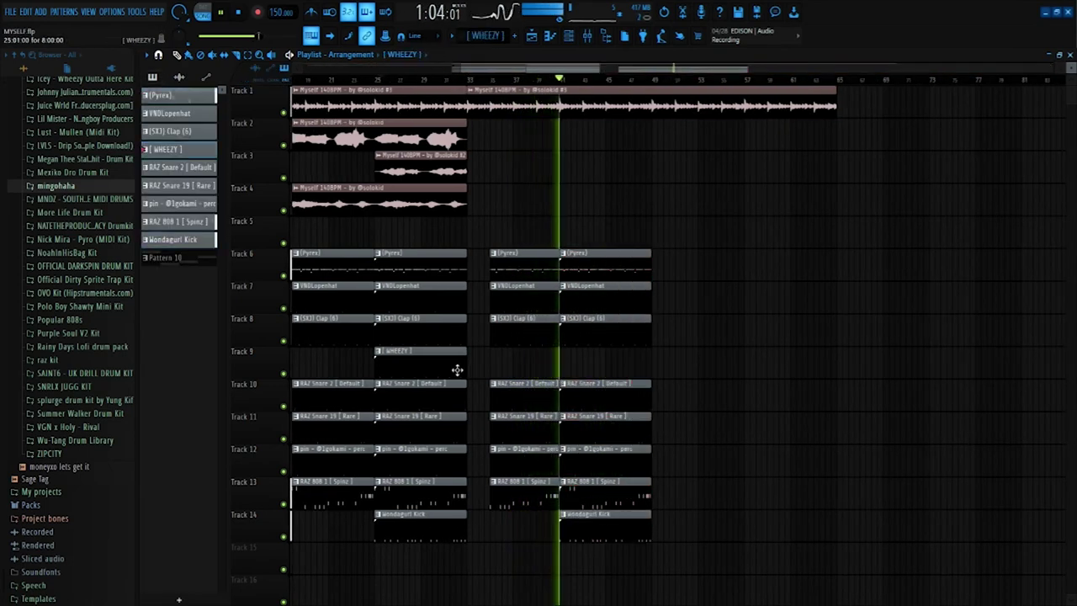
click(566, 365)
right_click(526, 426)
right_click(537, 402)
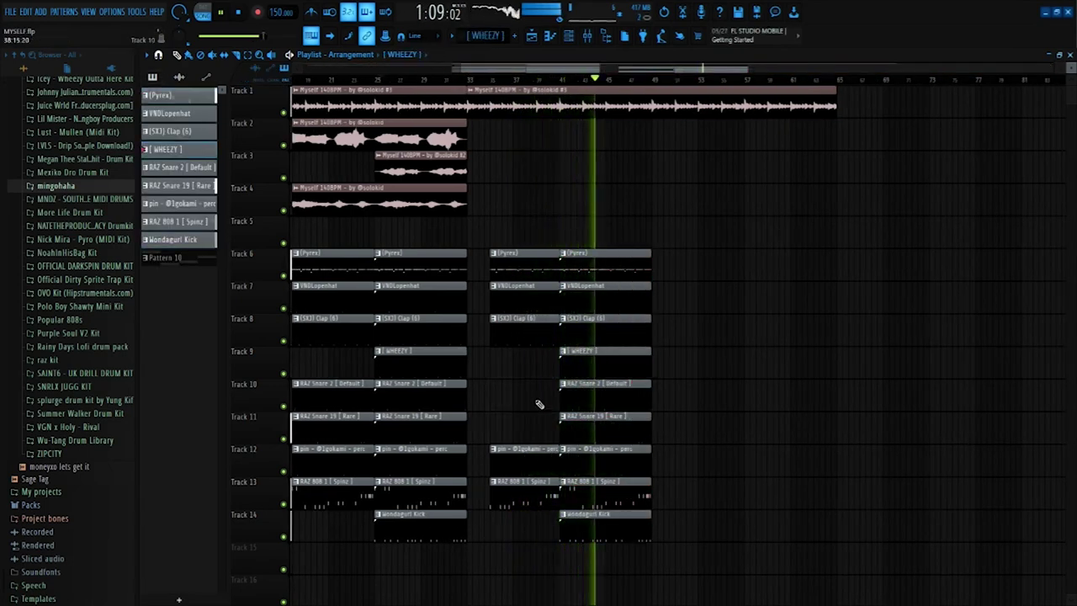
Copy the Track 4 melody clip to bar 49 and duplicate the bar 41 drum clips on Tracks 6 to 14 to bar 49
drag(433, 203, 787, 211)
drag(611, 256, 616, 520)
key(ctrl+b)
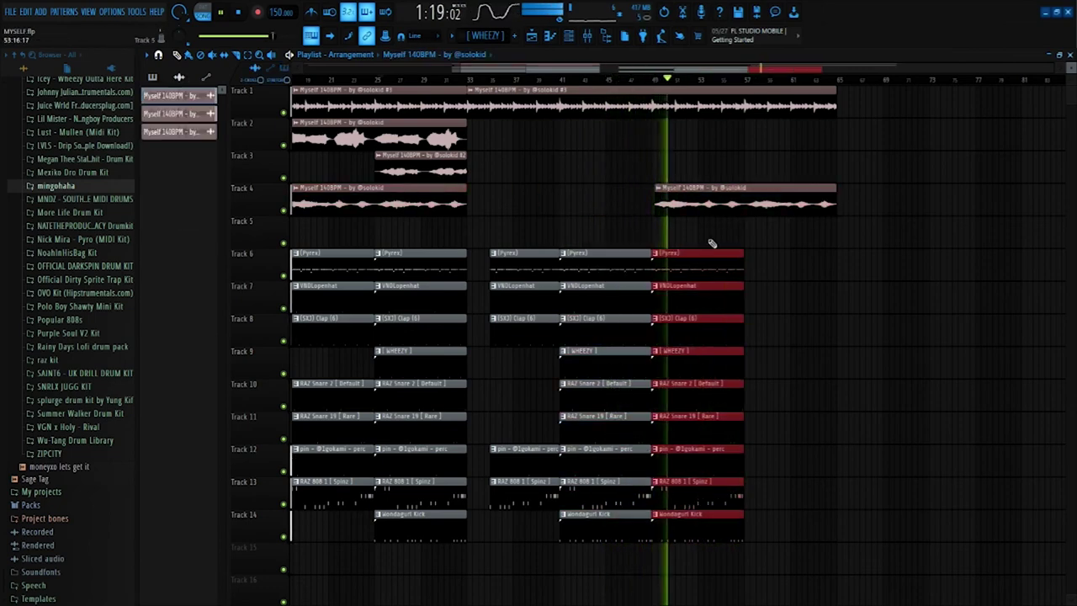
Place a Pattern 10 clip at bar 57 on Track 5 and copy the Track 3 melody clip to bar 57
scroll(711, 243, right, 2)
drag(541, 70, 308, 70)
click(378, 233)
click(767, 232)
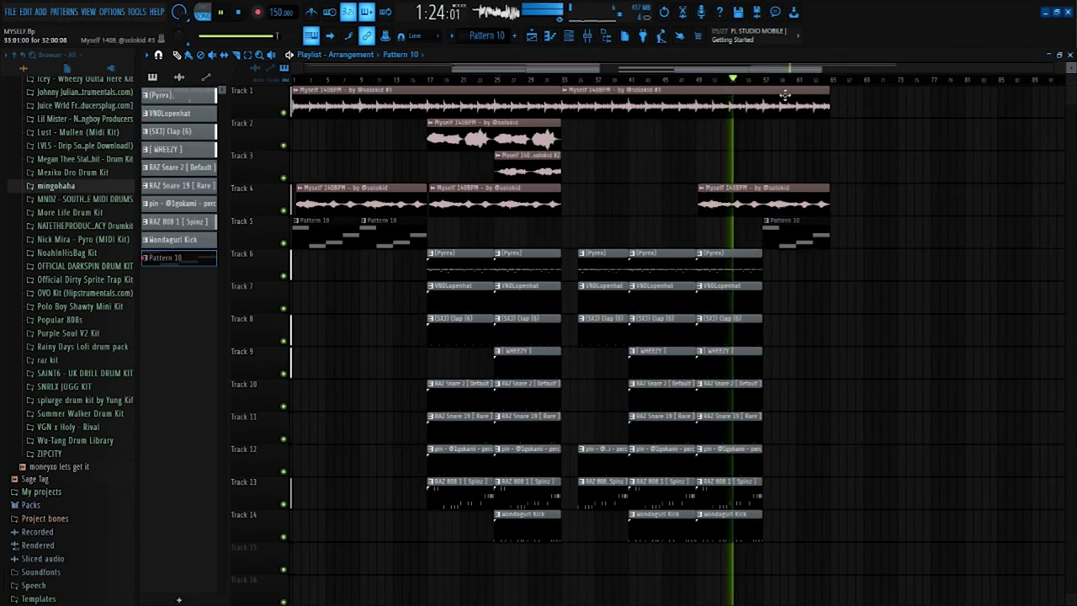
scroll(785, 96, right, 2)
drag(434, 171, 712, 172)
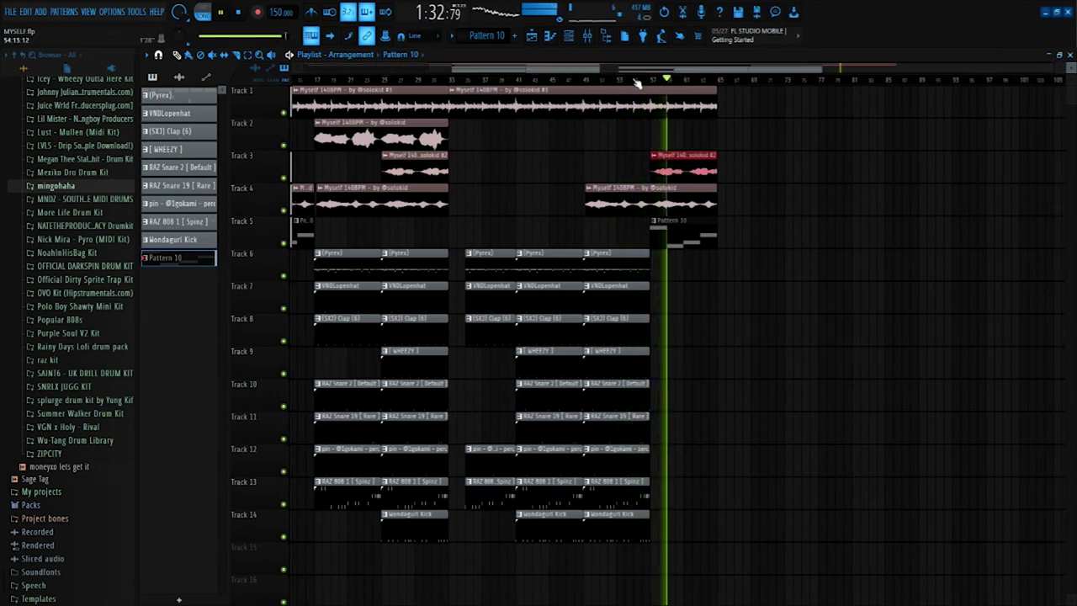
Stop playback and open the miscellaneous functions of the Bass (Chapo) channel
key(space)
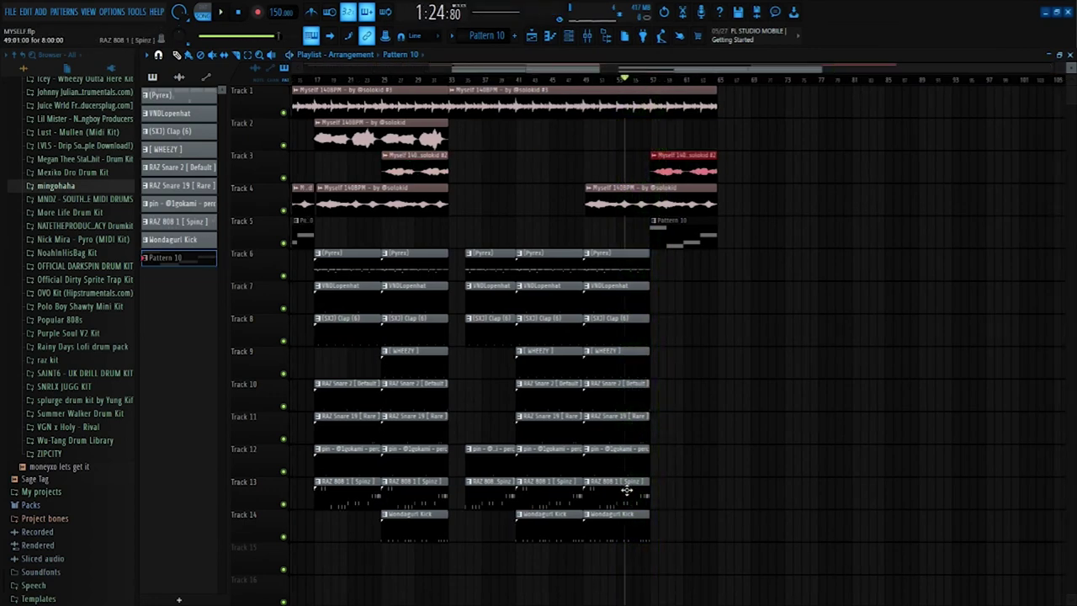
click(532, 37)
click(532, 36)
click(569, 36)
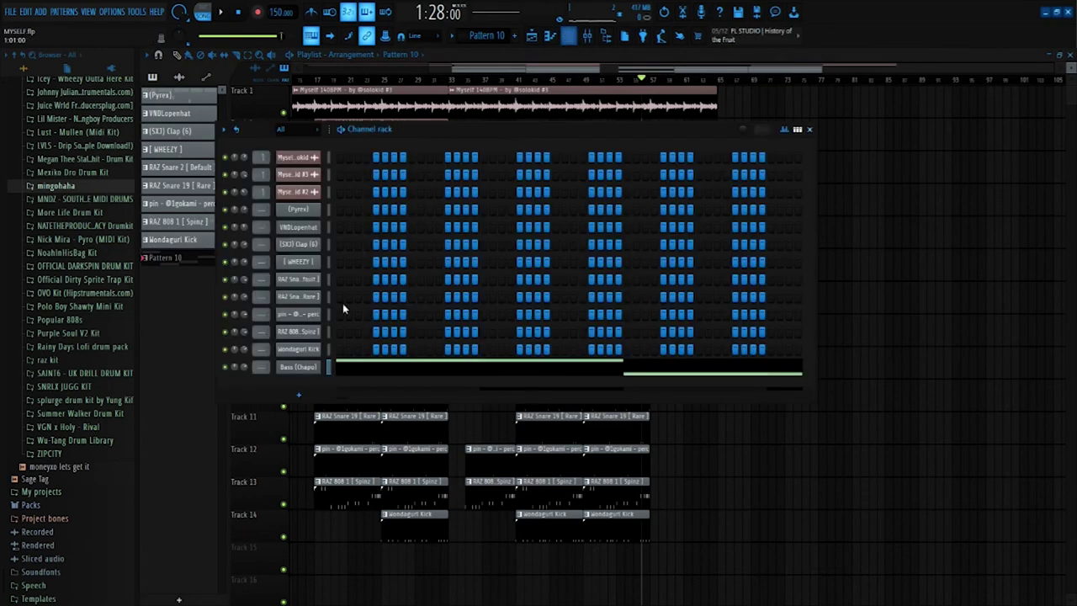
click(299, 330)
click(299, 224)
key(Escape)
click(317, 366)
click(341, 204)
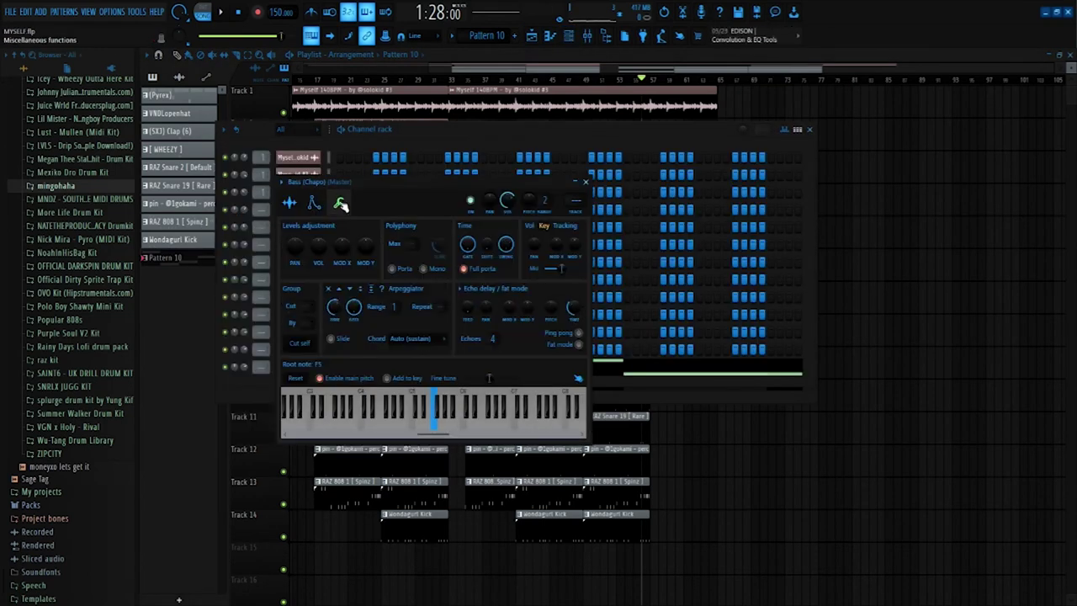
Play the arrangement from about bar 55 into the Pattern 10 section at bar 57
click(619, 80)
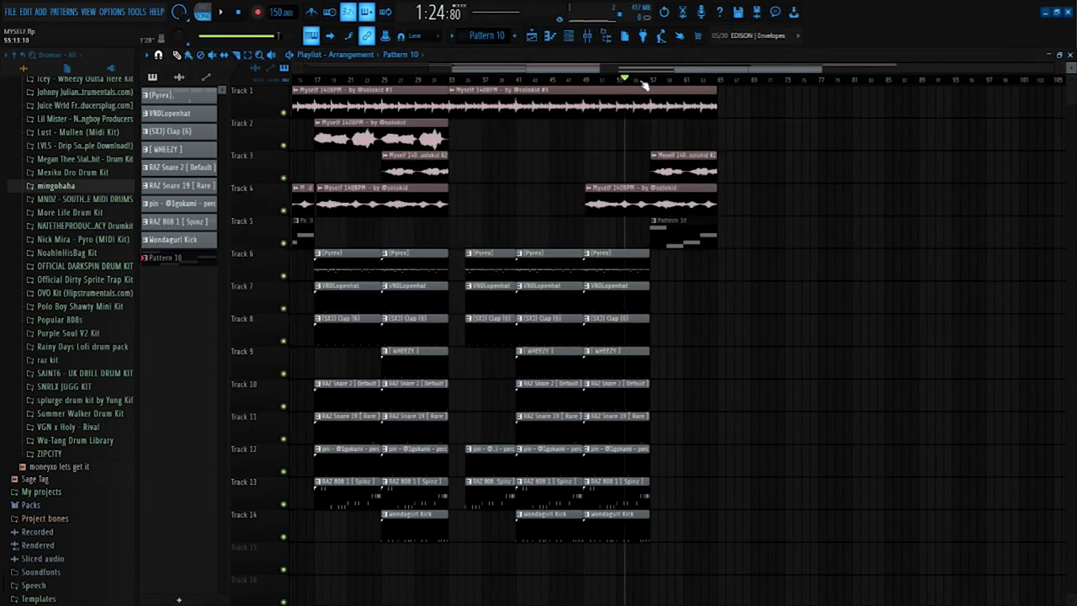
click(644, 82)
key(space)
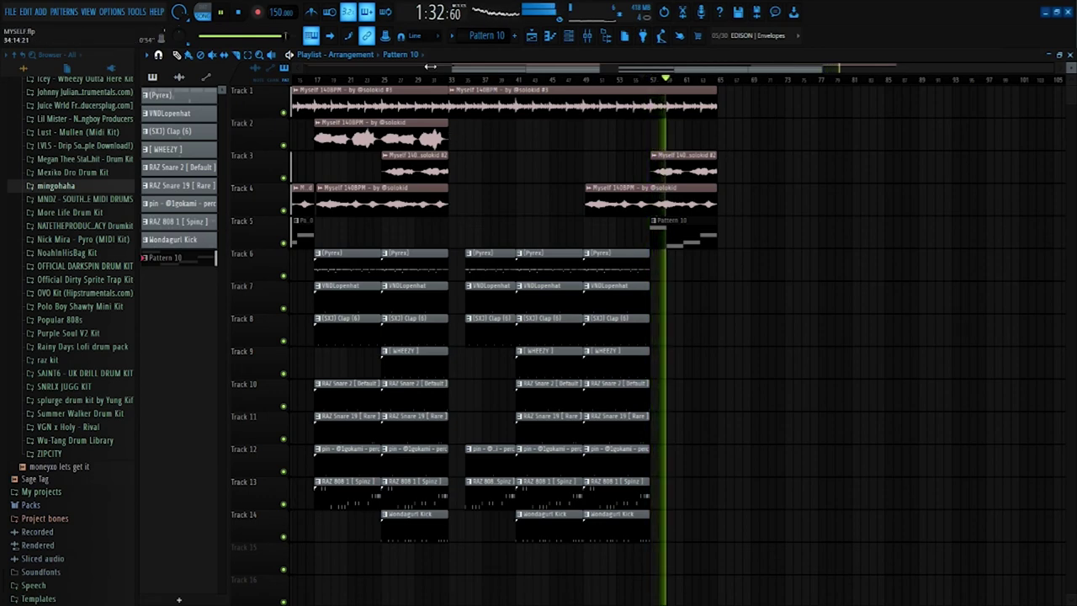
Select all clips from bar 65 to bar 81 and copy them to bar 113 at the arrangement's end
drag(431, 67, 304, 67)
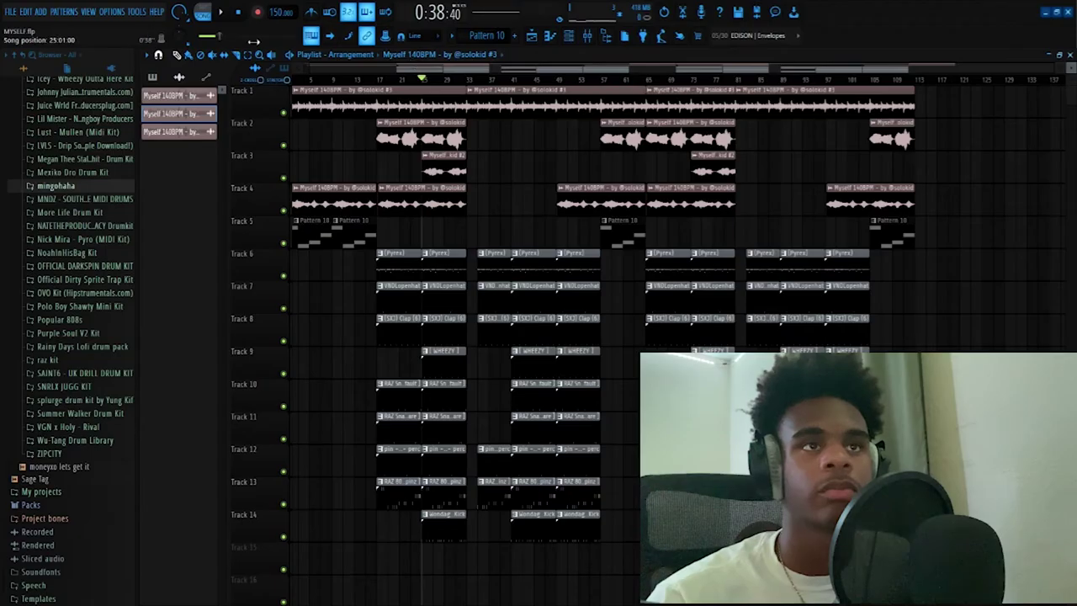
drag(1046, 69, 1018, 71)
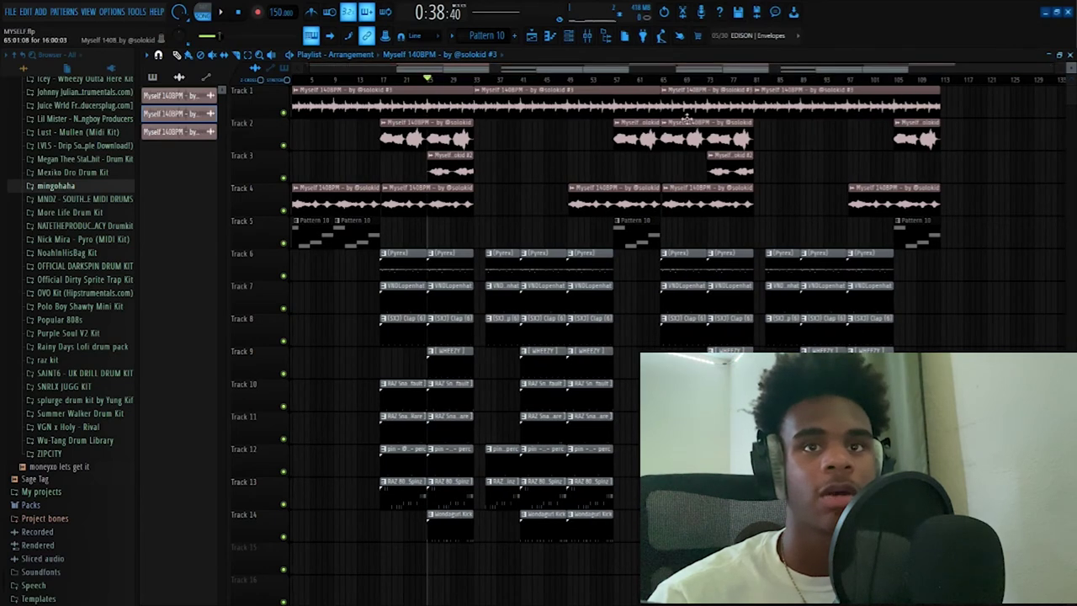
drag(686, 113, 761, 547)
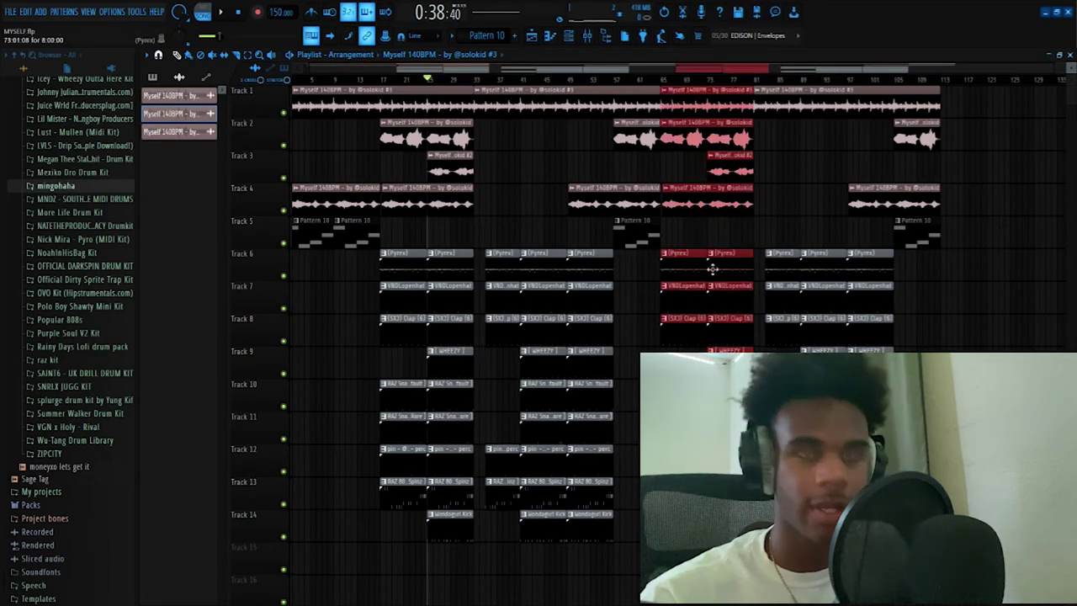
drag(678, 104, 959, 105)
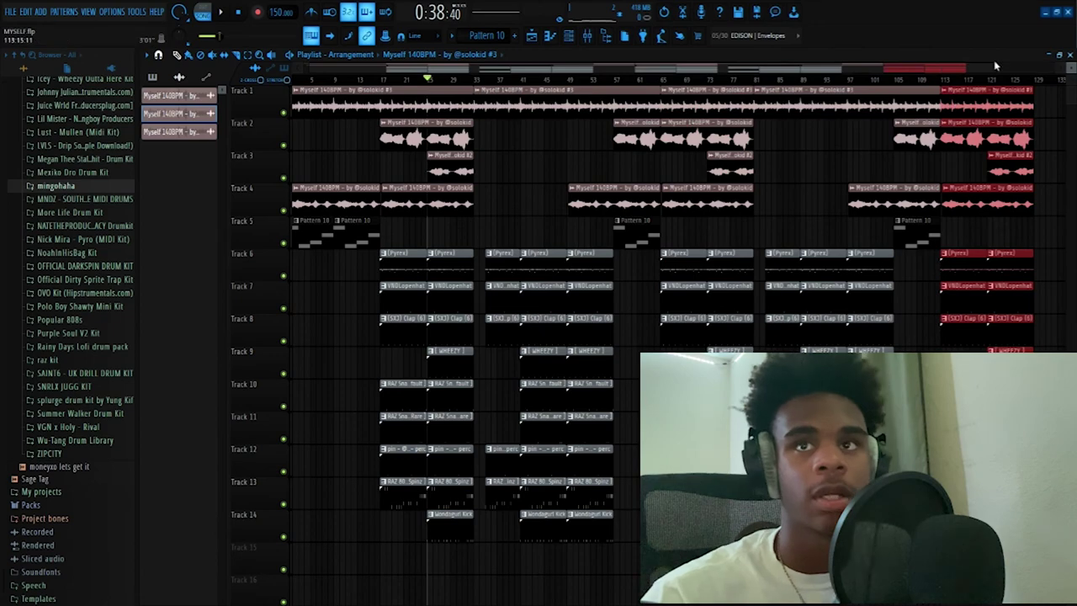
drag(995, 67, 1063, 67)
Route the drum and bass channels from Pyrex through Bass (Chapo) to consecutive mixer tracks starting at insert 5
click(572, 37)
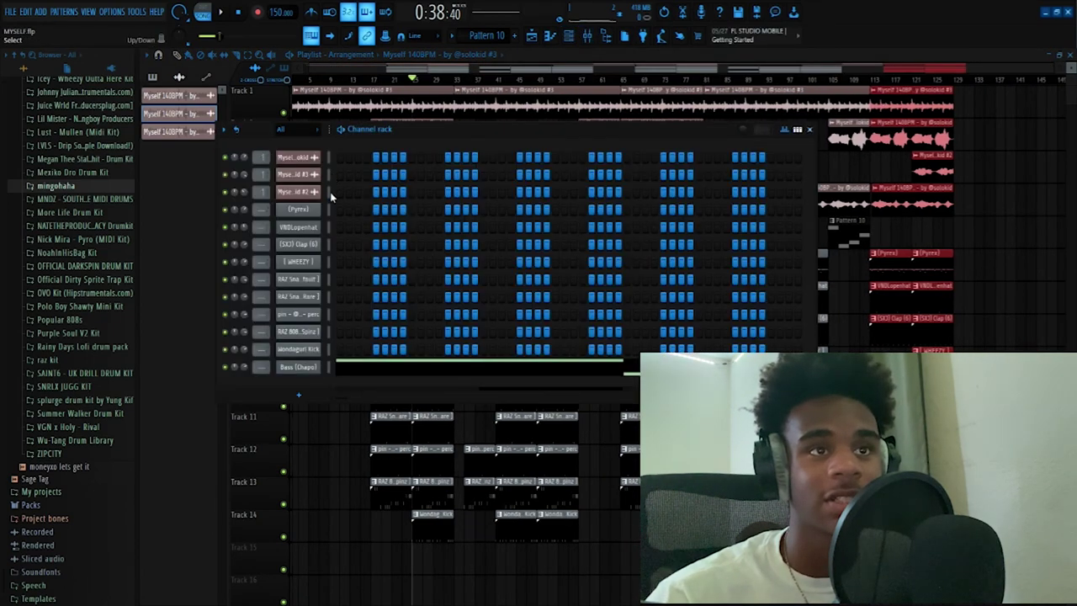
key(F9)
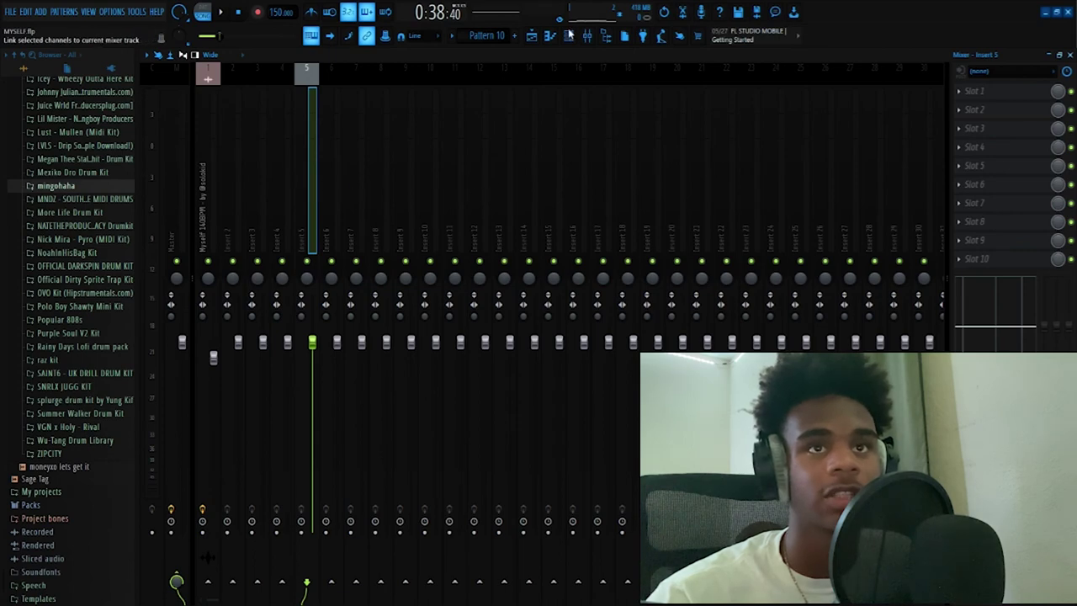
click(569, 35)
click(363, 71)
click(313, 139)
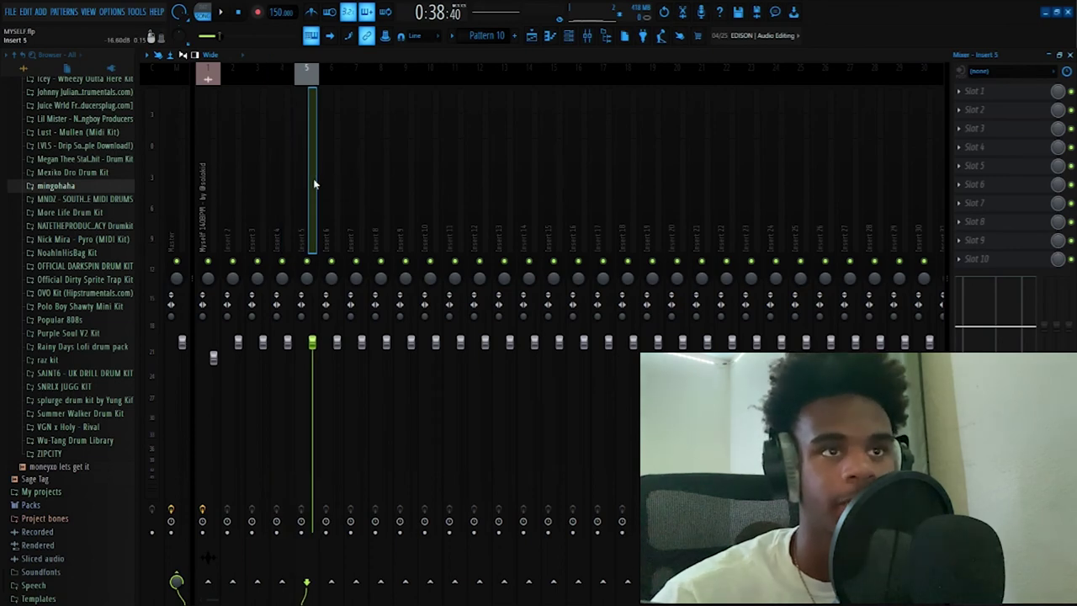
click(569, 35)
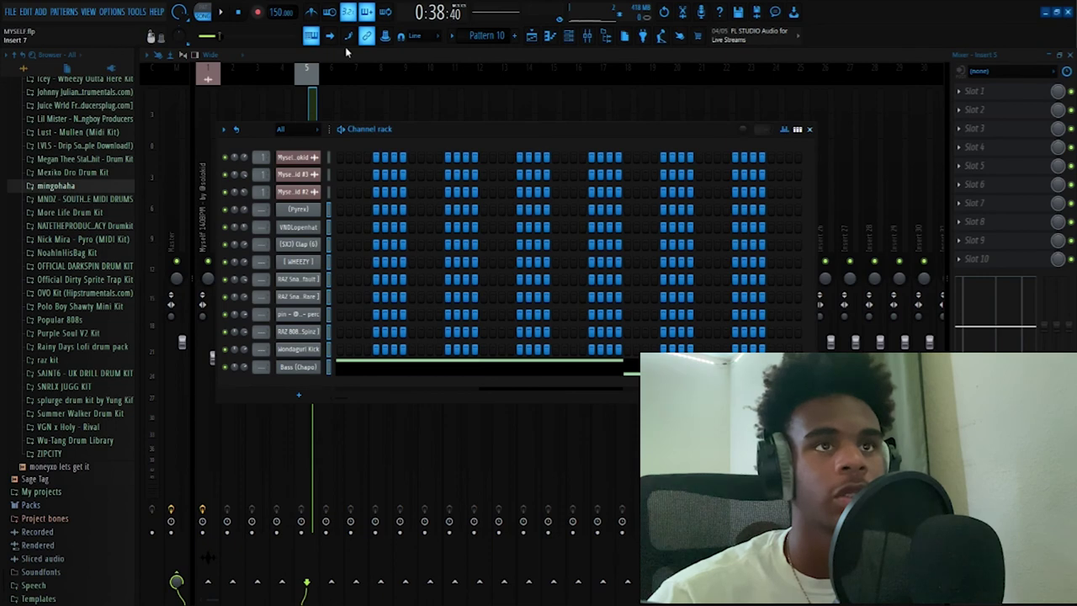
click(314, 107)
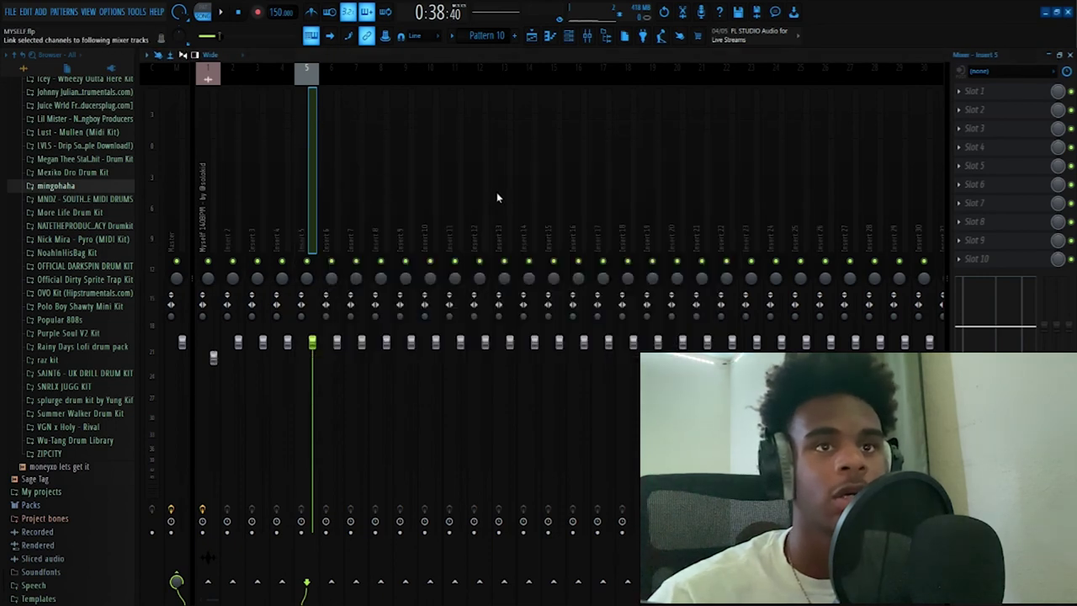
key(ctrl+shift+l)
Play the beat to watch the mixer levels and check the channels' track assignments in the channel rack
key(space)
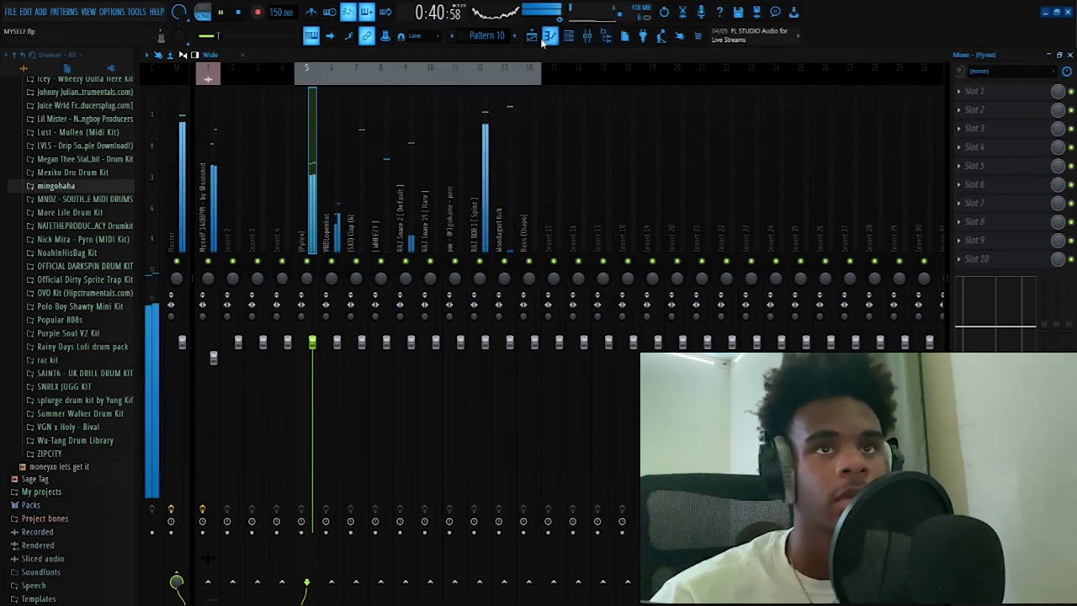
click(578, 41)
click(569, 37)
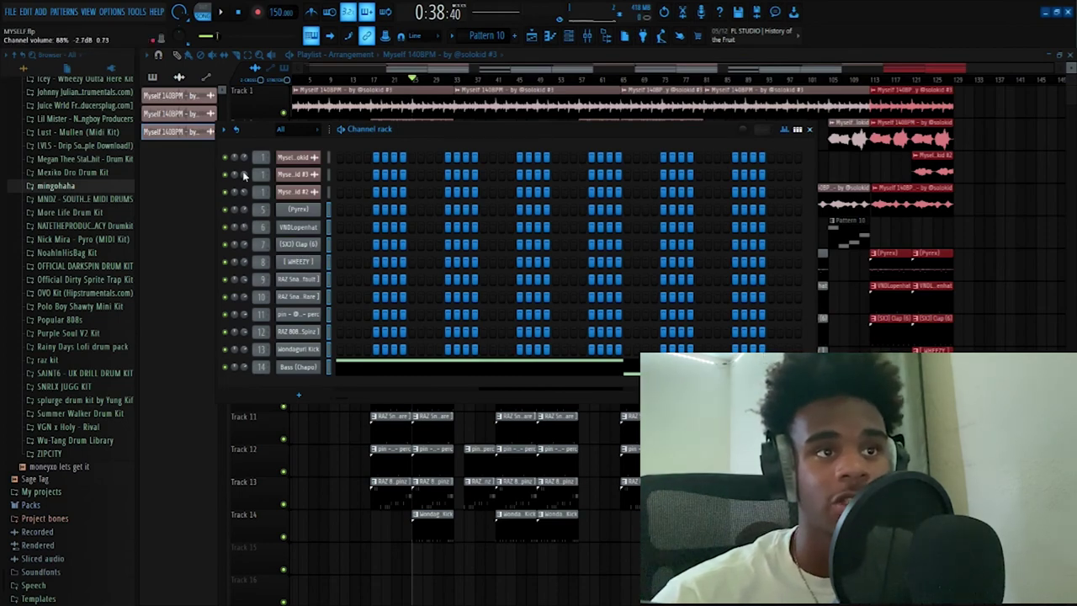
click(586, 38)
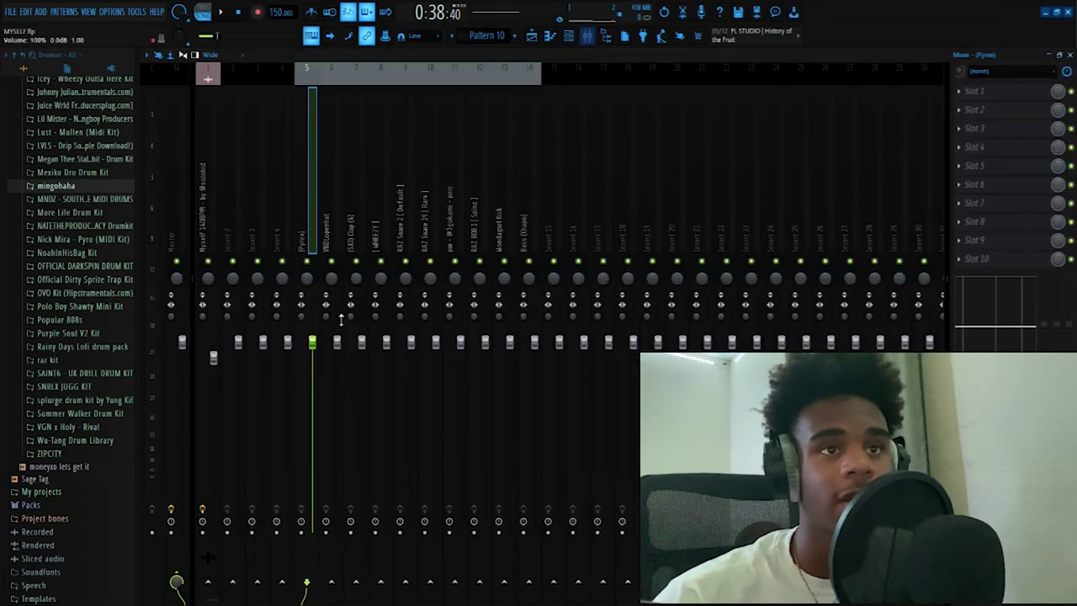
key(space)
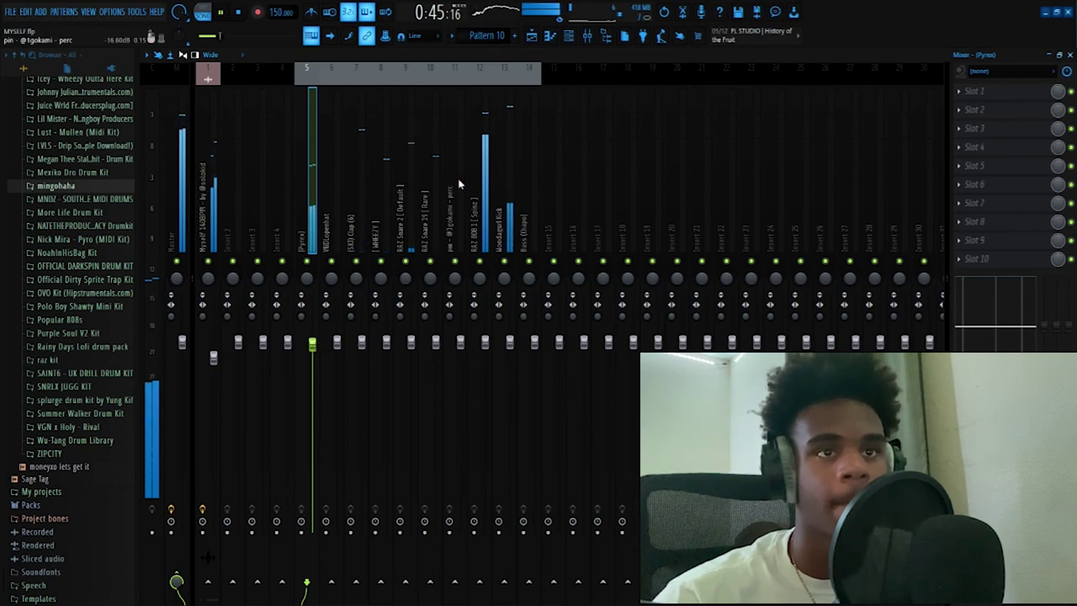
Raise the RAZ Snare 2 mixer track's volume to about 102% (0.5 dB) and review the arrangement and channel rack during playback
click(411, 339)
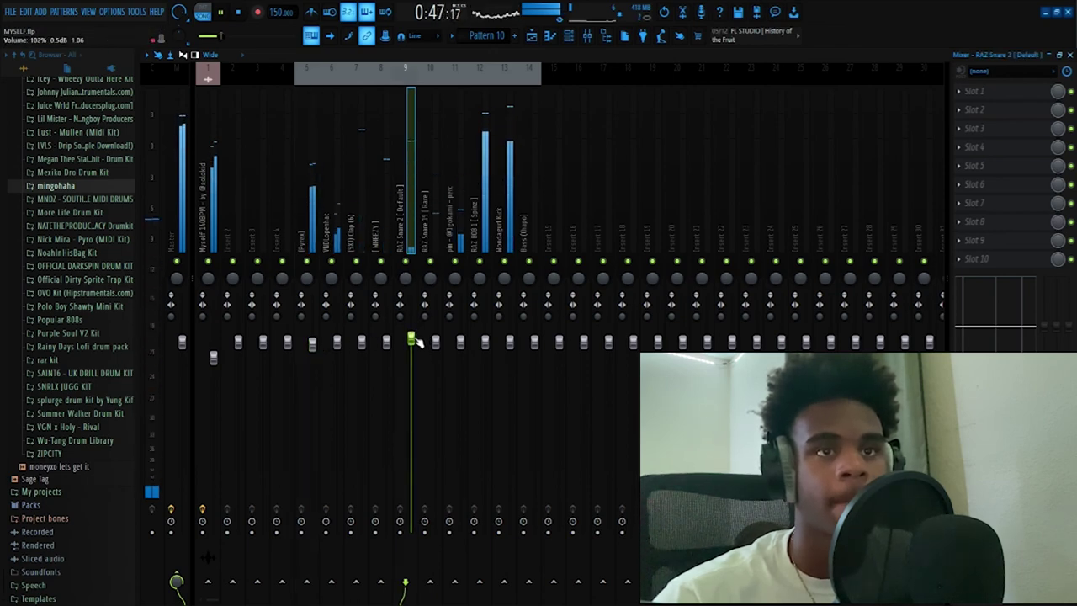
click(531, 38)
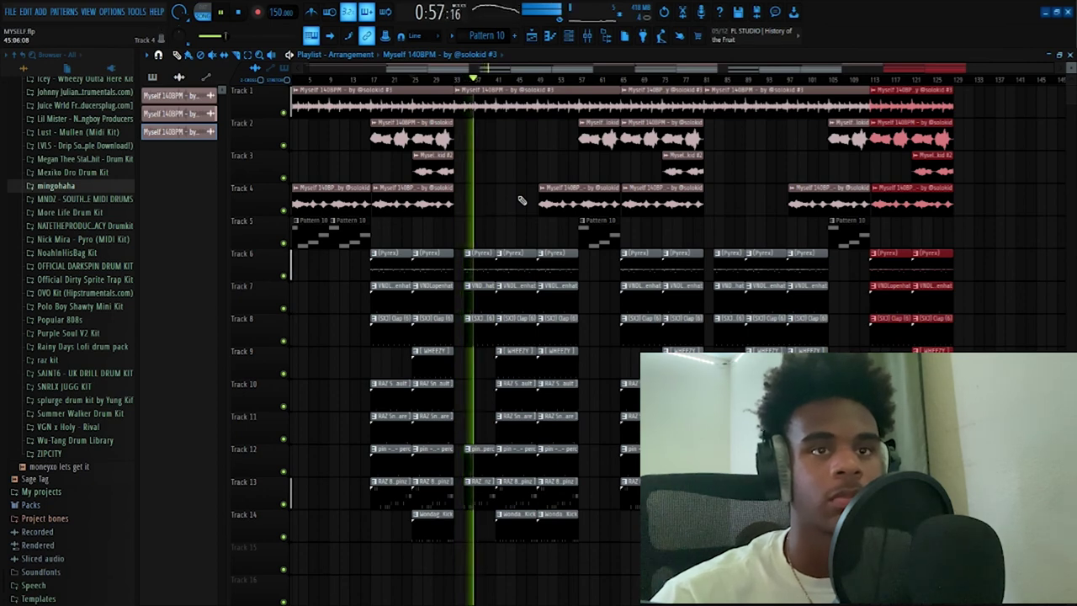
click(568, 37)
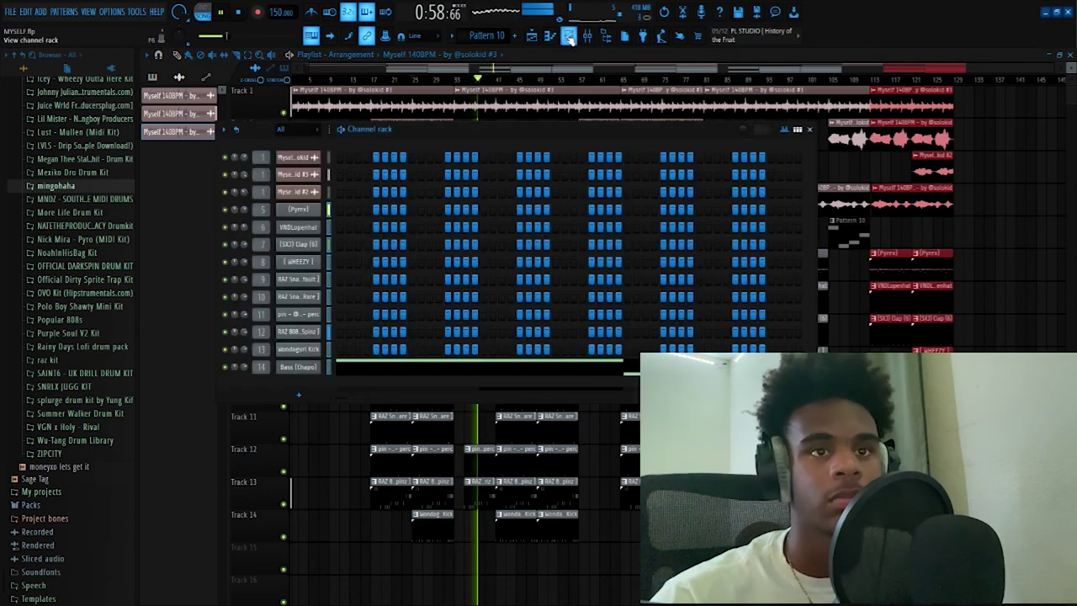
click(521, 62)
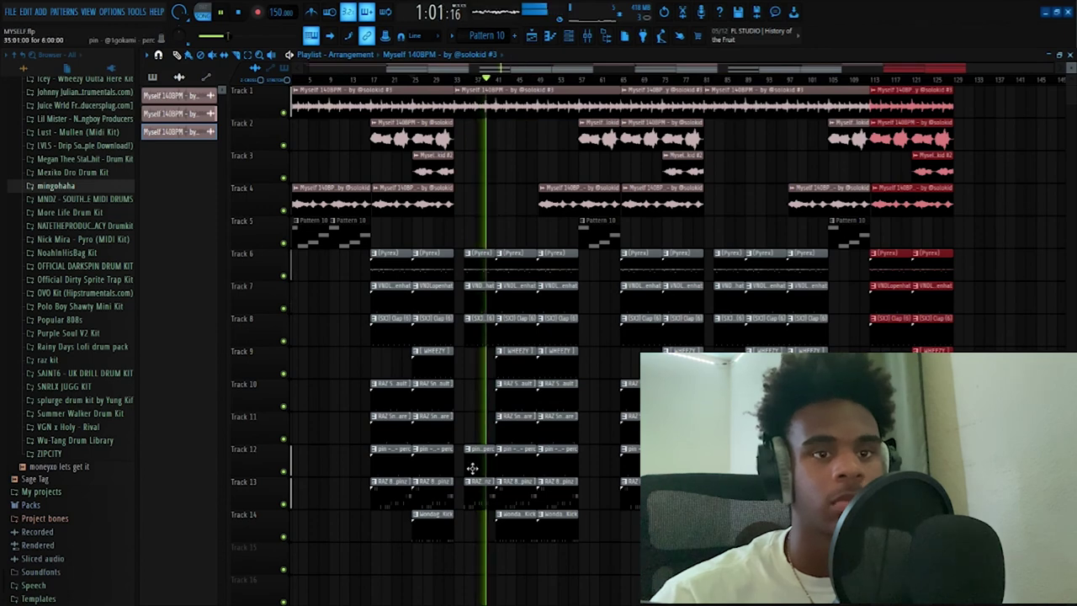
Lower the perc track's volume slightly on mixer insert 11 and clear the clip selection in the playlist
key(F9)
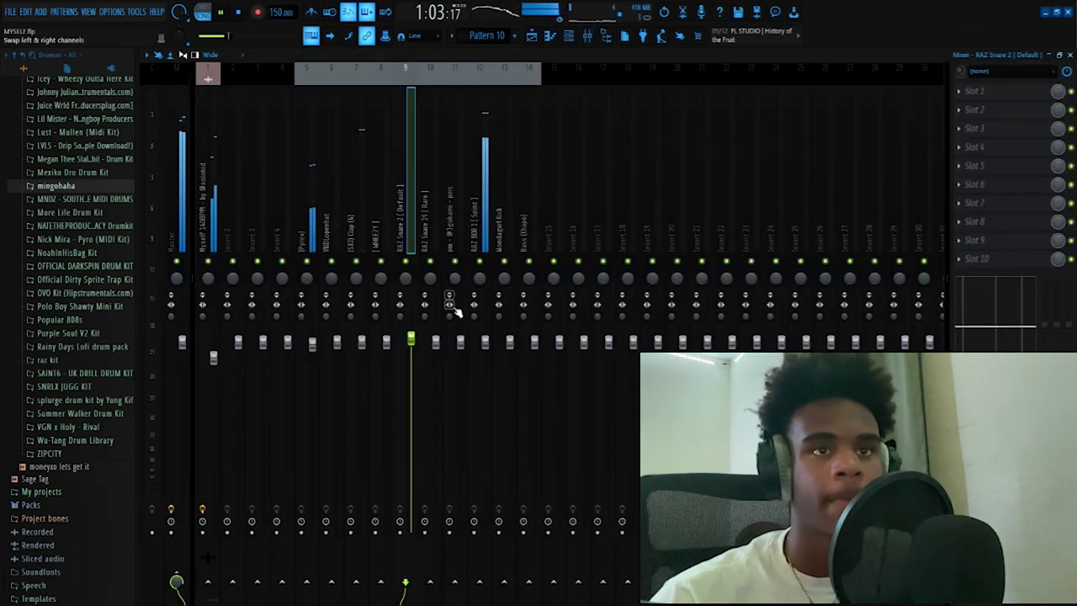
drag(461, 343, 461, 350)
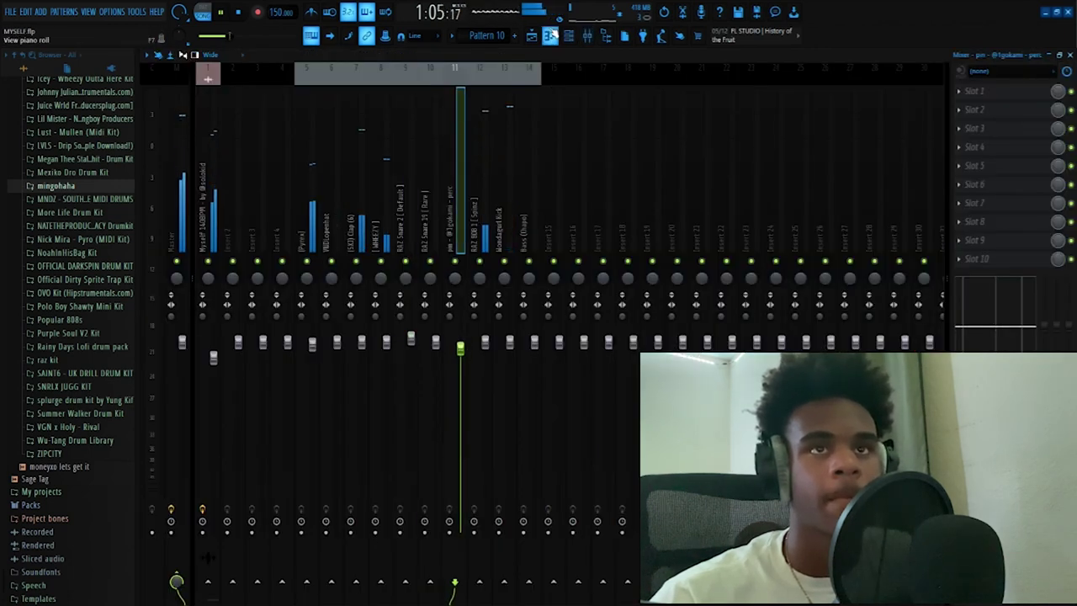
key(F9)
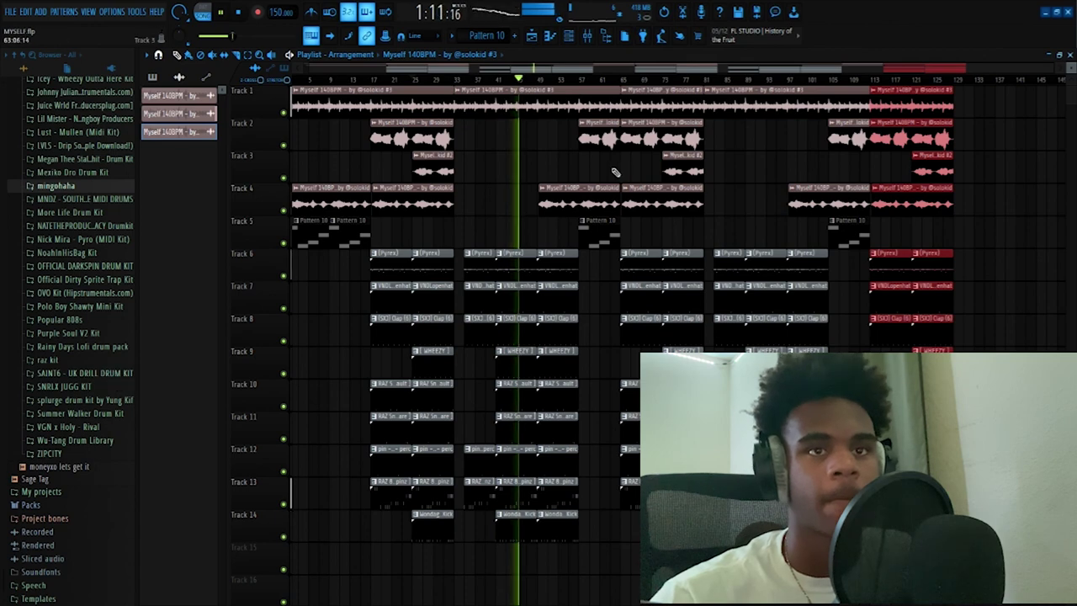
click(530, 266)
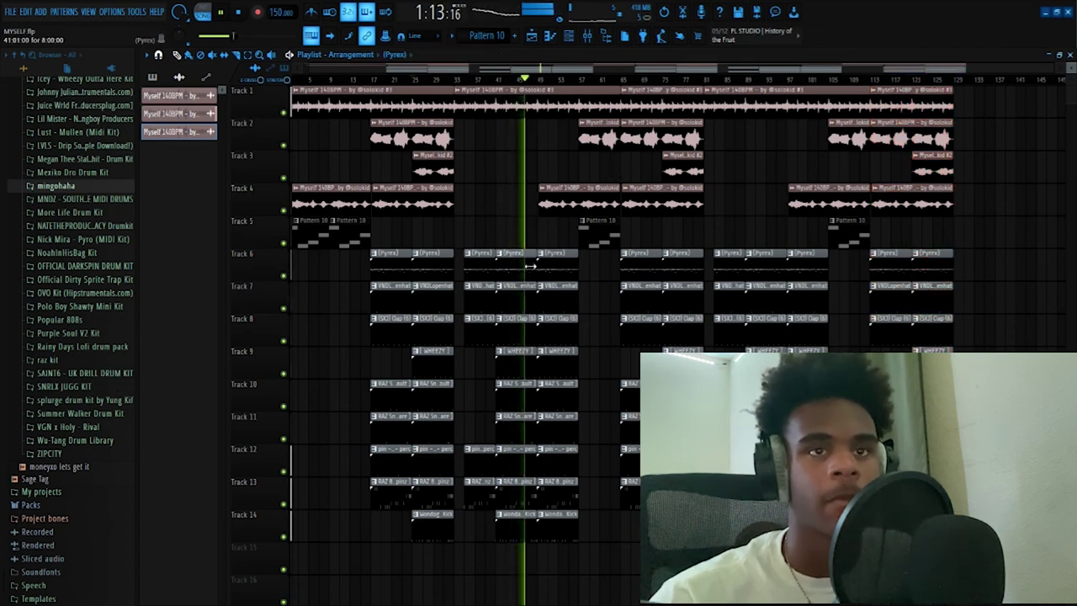